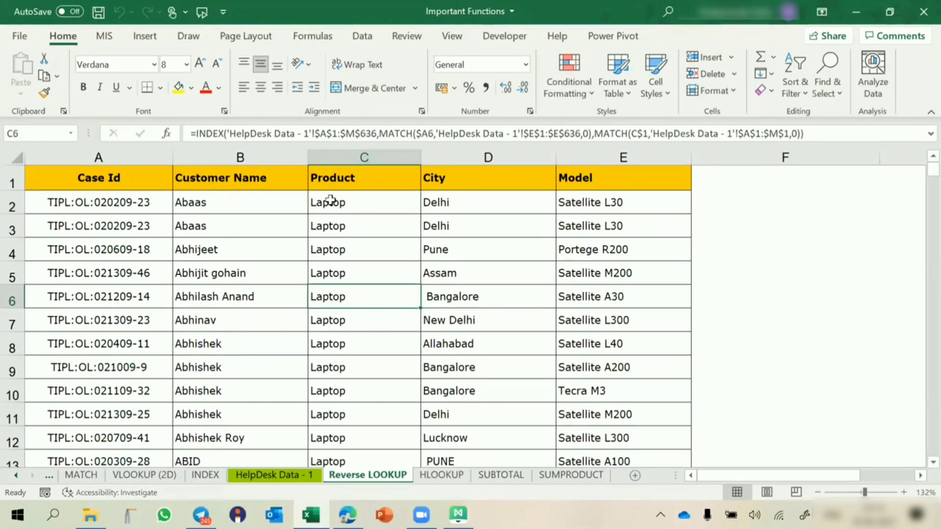
Review the INDEX/MATCH formula in cell C2 of the Reverse LOOKUP sheet.
click(330, 200)
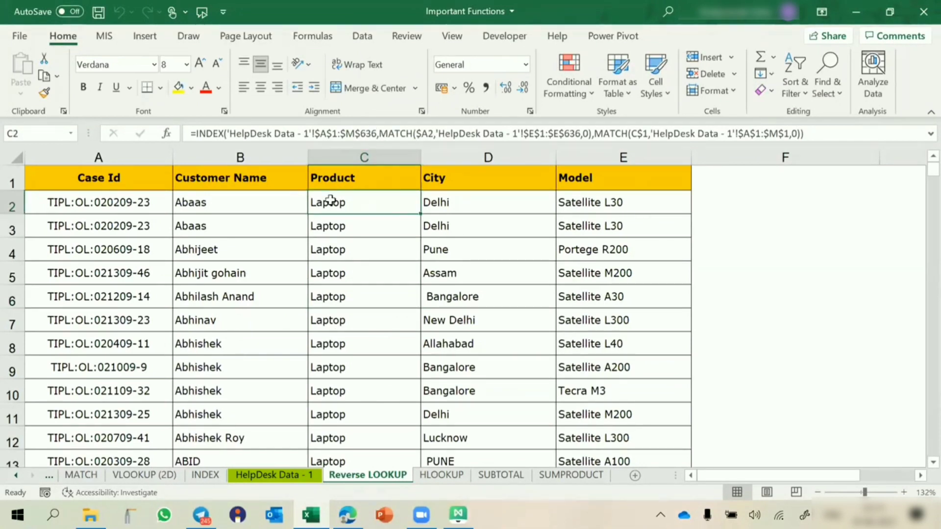
Look through the SUBTOTAL and SUMPRODUCT sheets, then clear the IFERROR example block D6:G13 on HLOOKUP.
click(456, 483)
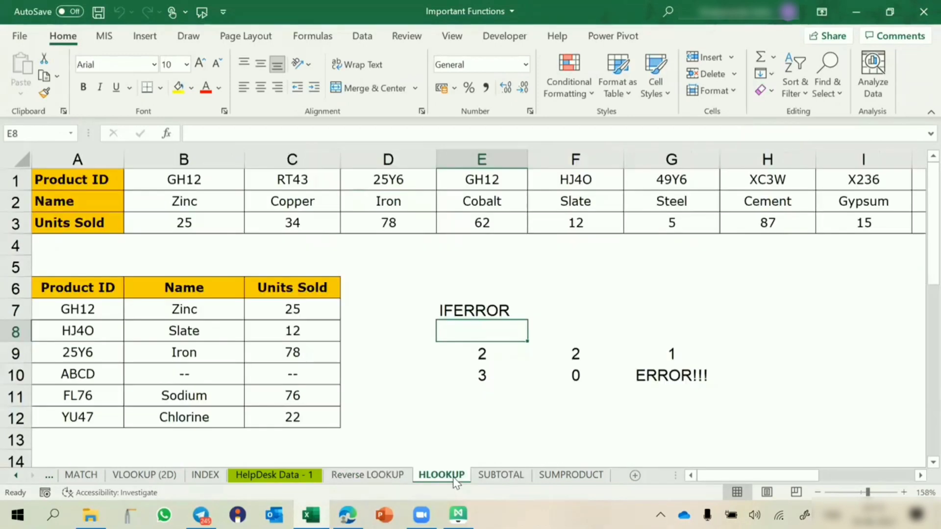
click(510, 478)
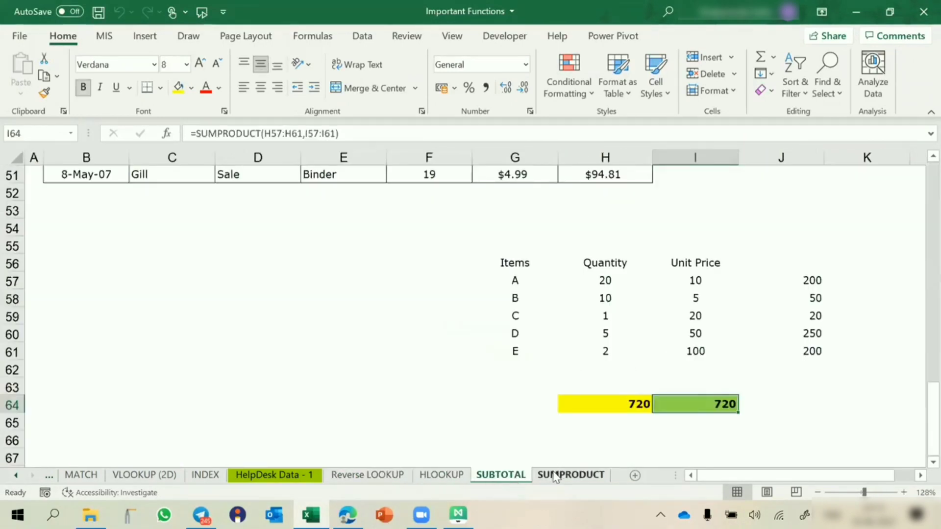
click(554, 475)
click(446, 477)
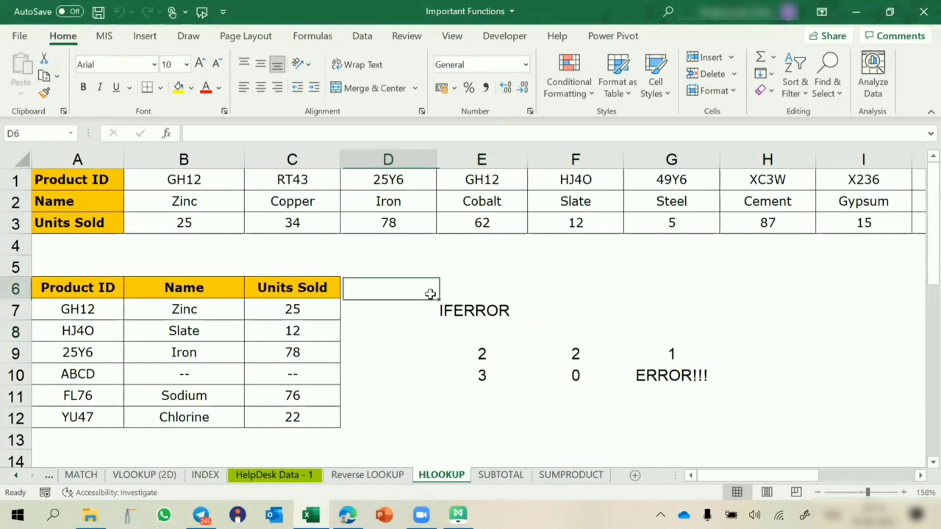
drag(428, 290, 678, 431)
key(Delete)
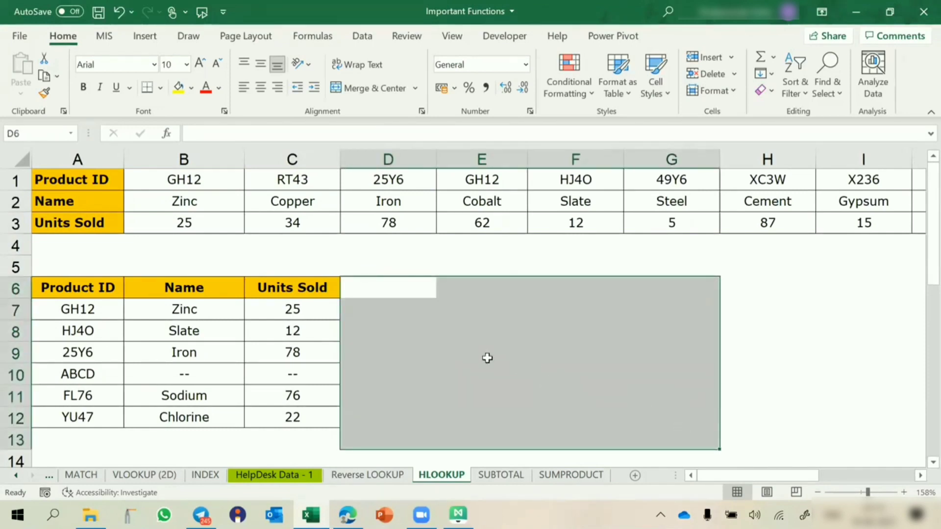
Delete the Name and Units Sold values in the lower lookup table.
click(363, 313)
drag(334, 316, 212, 420)
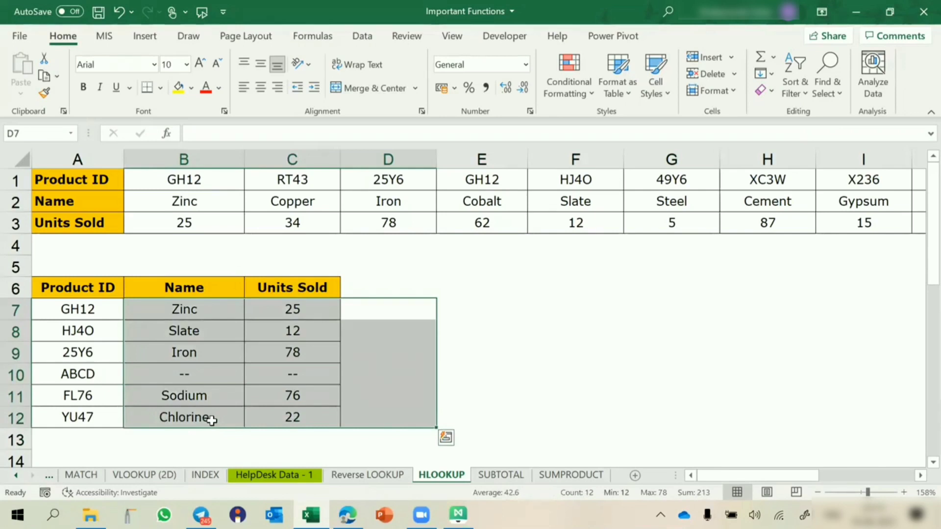
key(Delete)
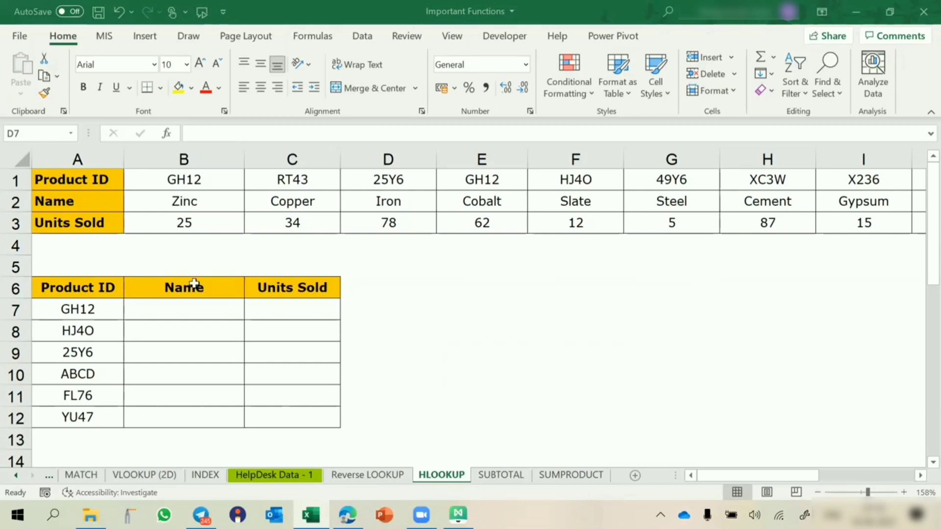
click(241, 179)
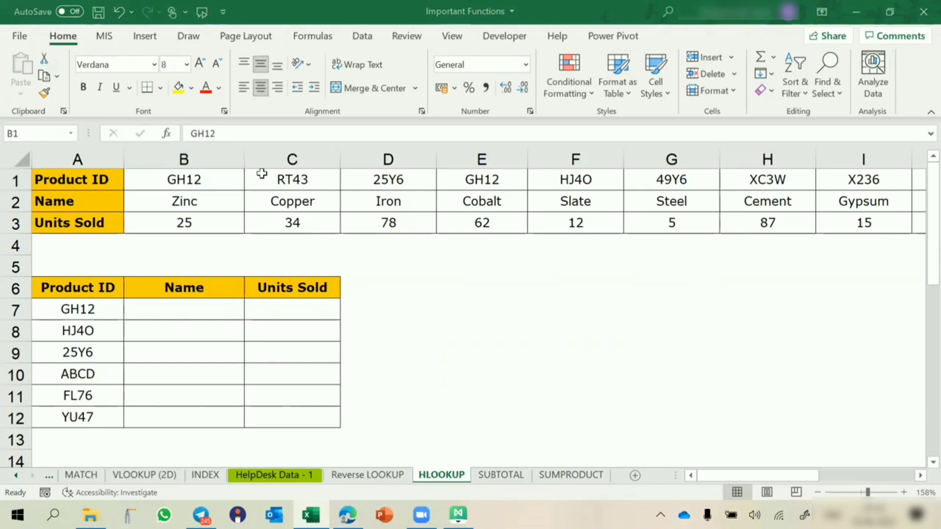
click(15, 202)
click(12, 223)
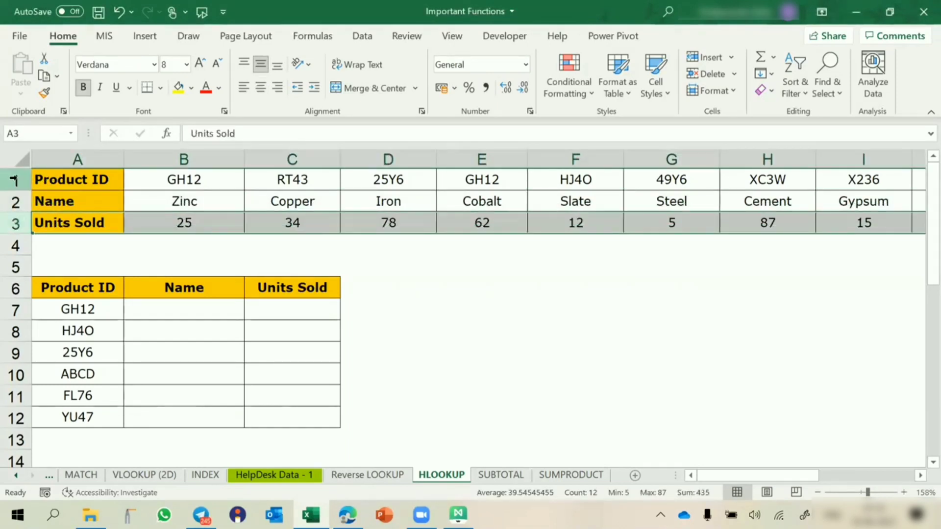
drag(15, 180, 14, 223)
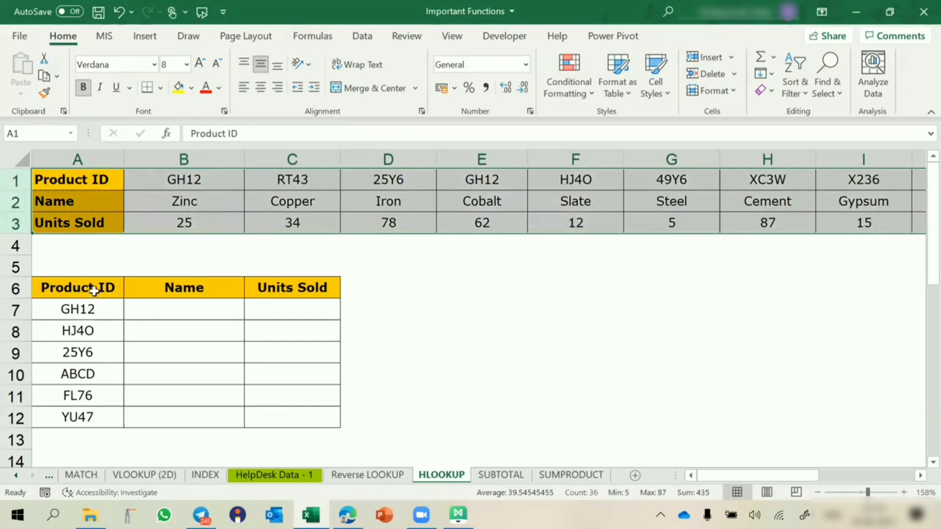
drag(161, 285, 288, 409)
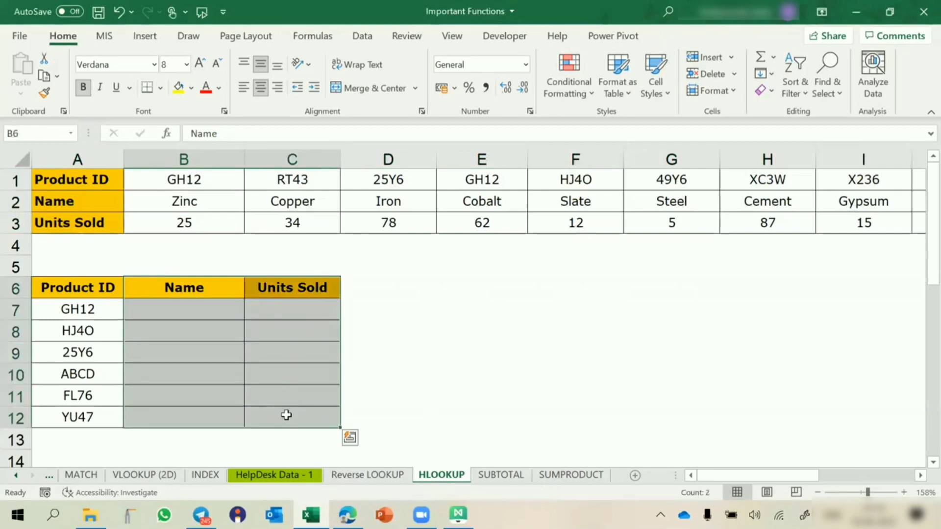
drag(94, 308, 84, 417)
click(186, 312)
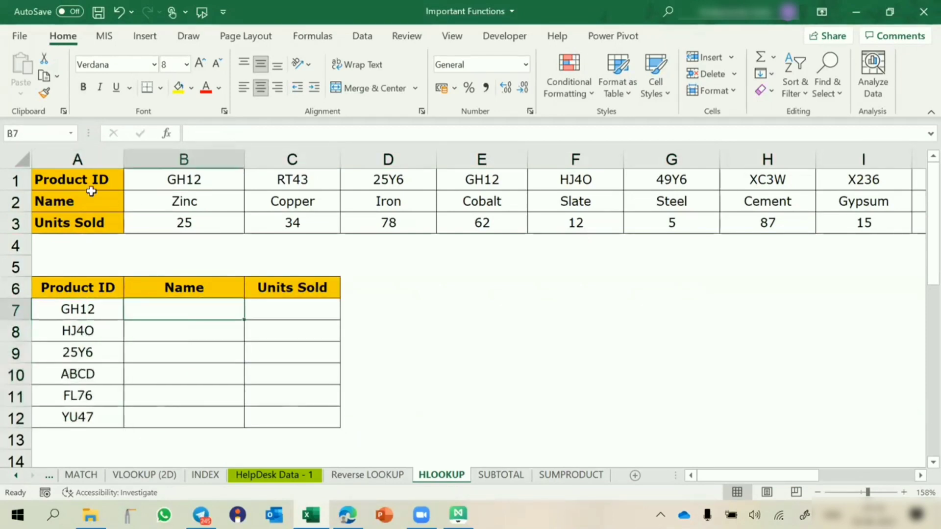
click(16, 180)
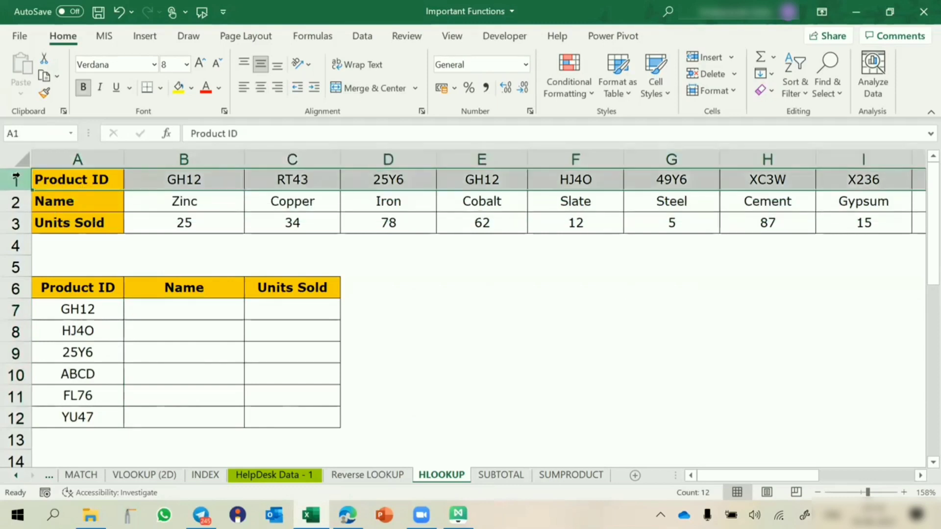
mouse_move(12, 201)
mouse_down()
mouse_move(10, 223)
mouse_move(11, 202)
mouse_up()
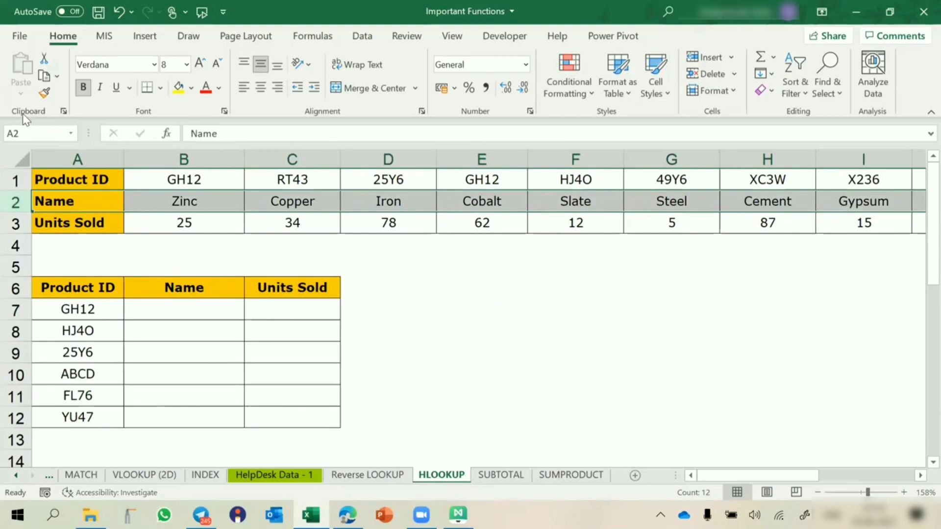
Enter =HLOOKUP($A7,$A$1:$L$3,2,FALSE) in B7 with absolute references.
click(139, 312)
text(=)
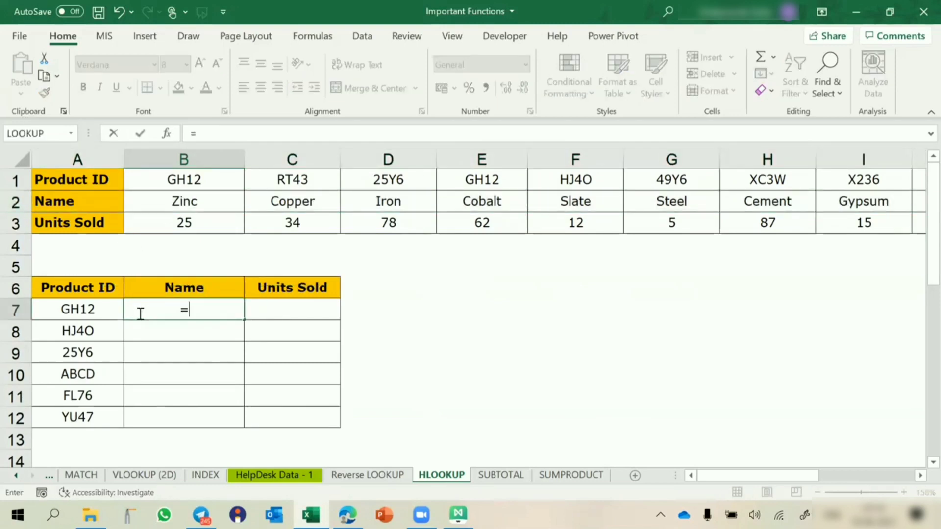
text(hlo)
key(Tab)
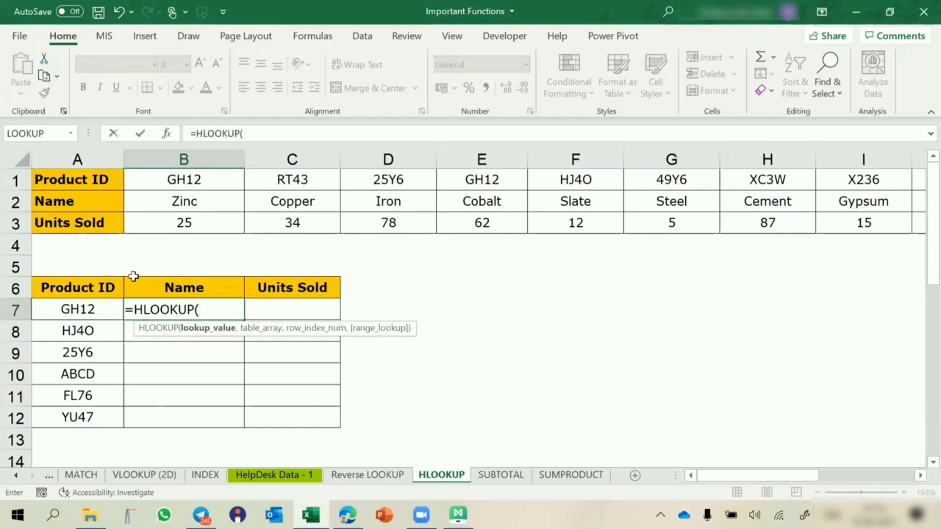
click(71, 310)
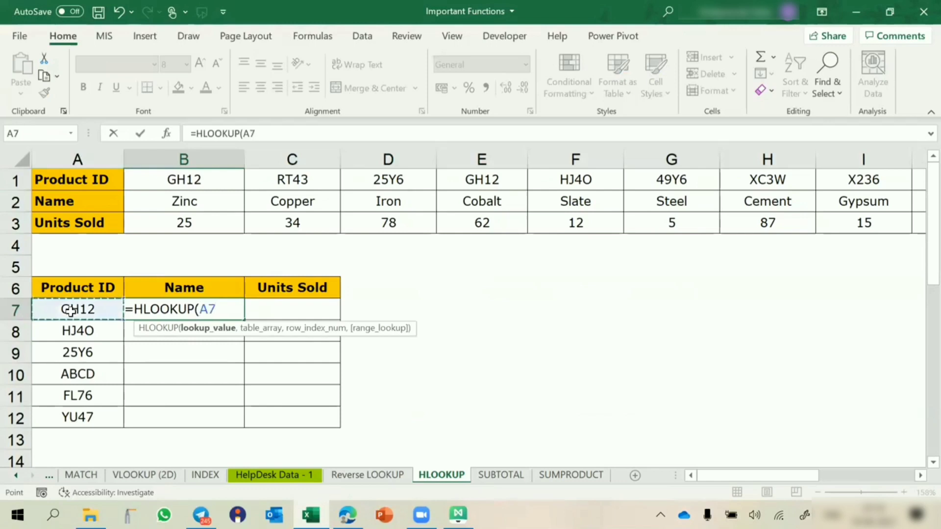
key(F4)
key(F4)
key(F4)
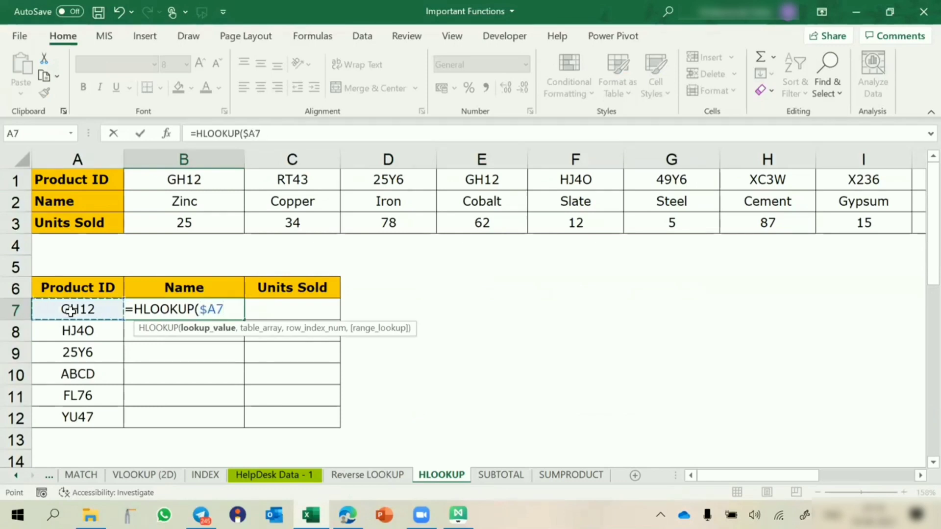
text(,)
drag(98, 181, 786, 226)
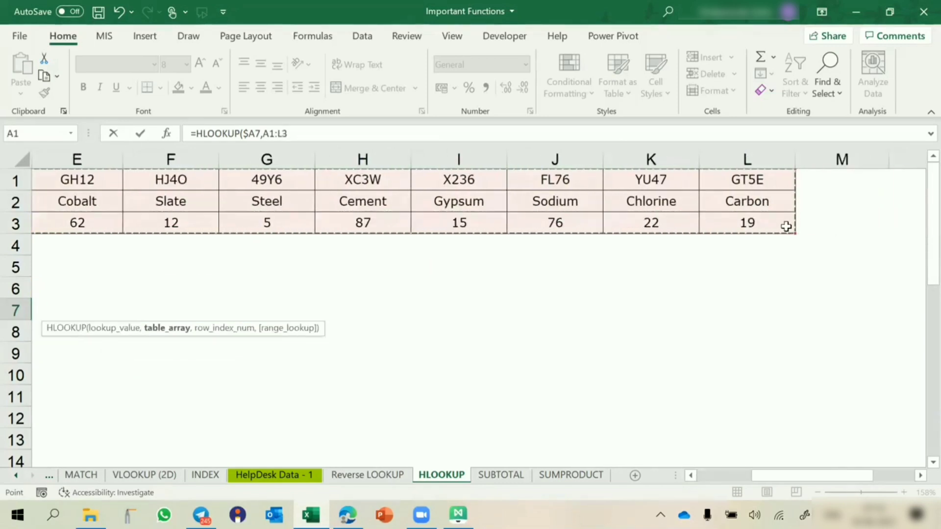
scroll(640, 302, left, 3)
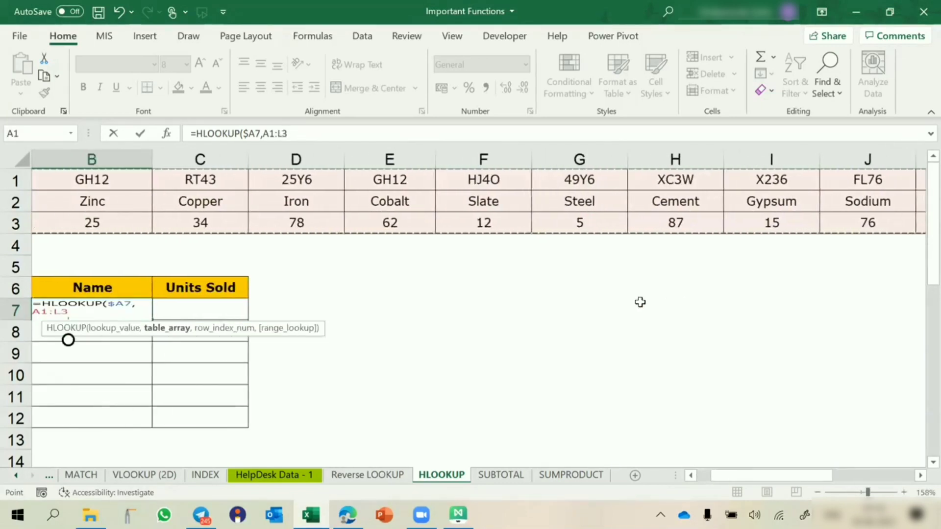
key(F4)
scroll(640, 302, left, 2)
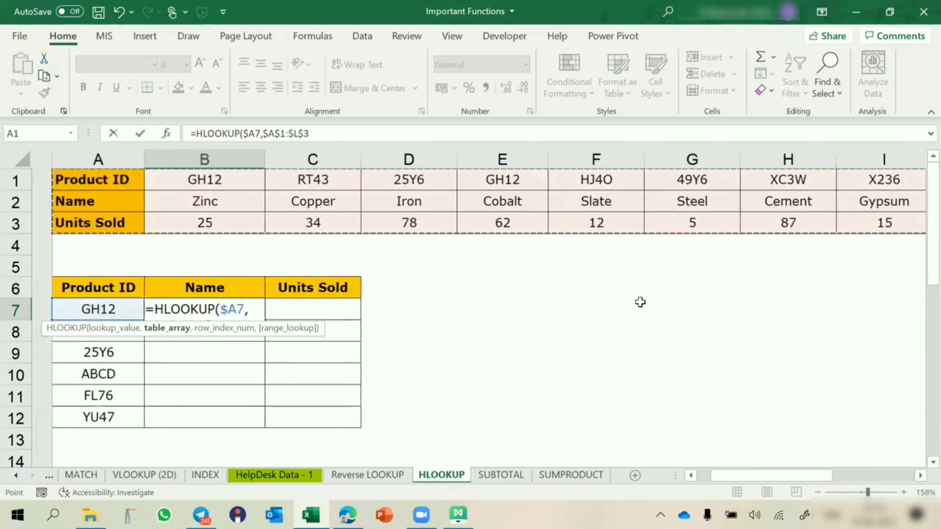
text(,)
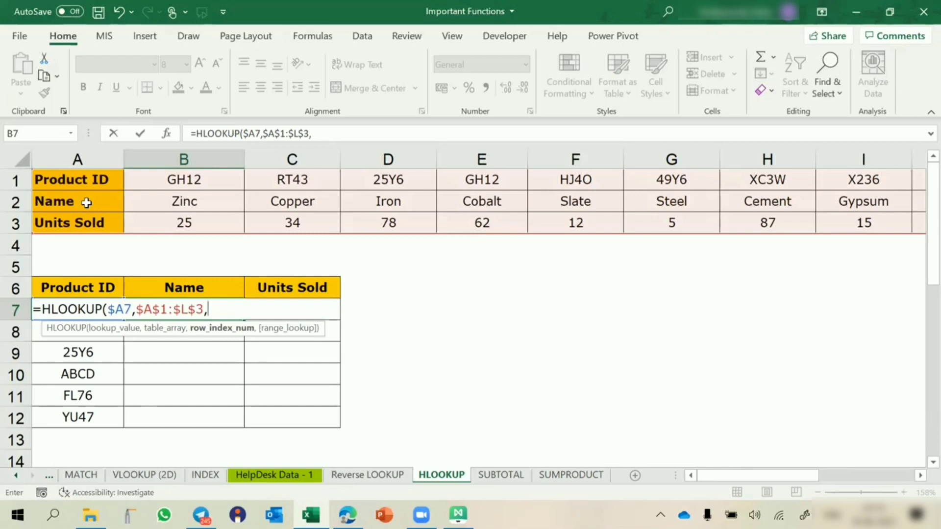
text(2)
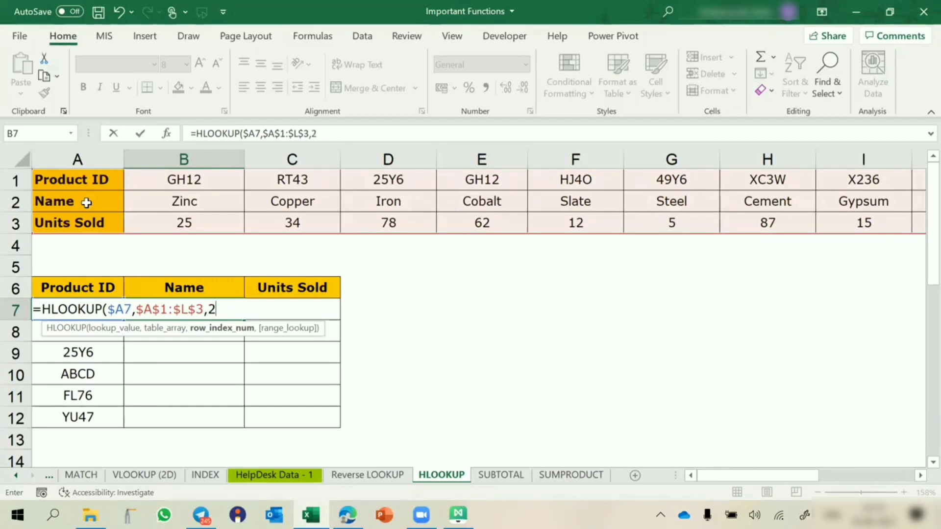
text(,f)
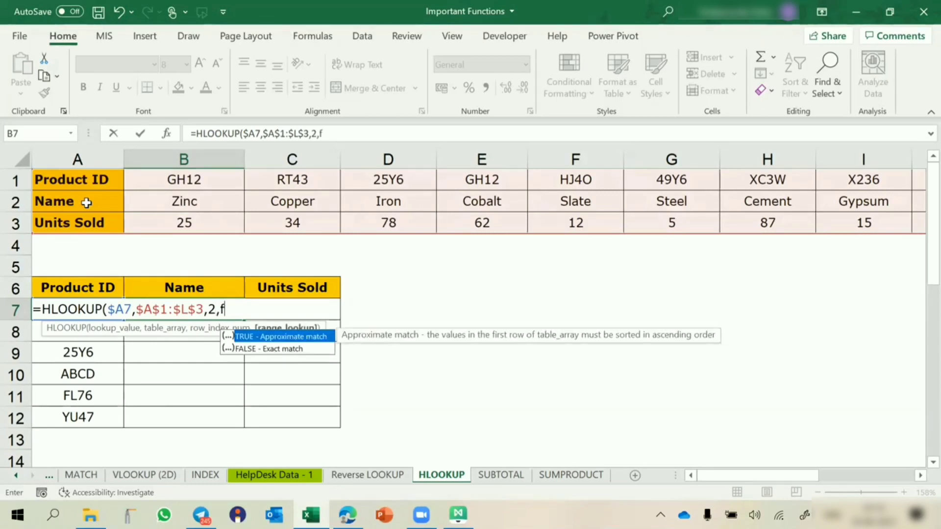
text(alse))
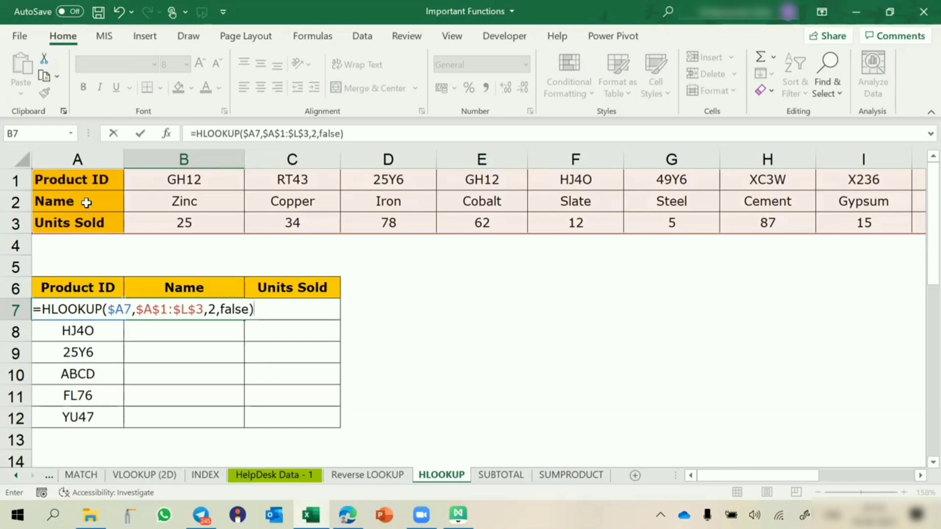
key(Return)
Copy the B7 lookup formula down the Name column to B12.
key(Up)
key(ctrl+c)
key(shift+Down)
key(shift+Down)
key(shift+Down)
key(shift+Down)
key(shift+Down)
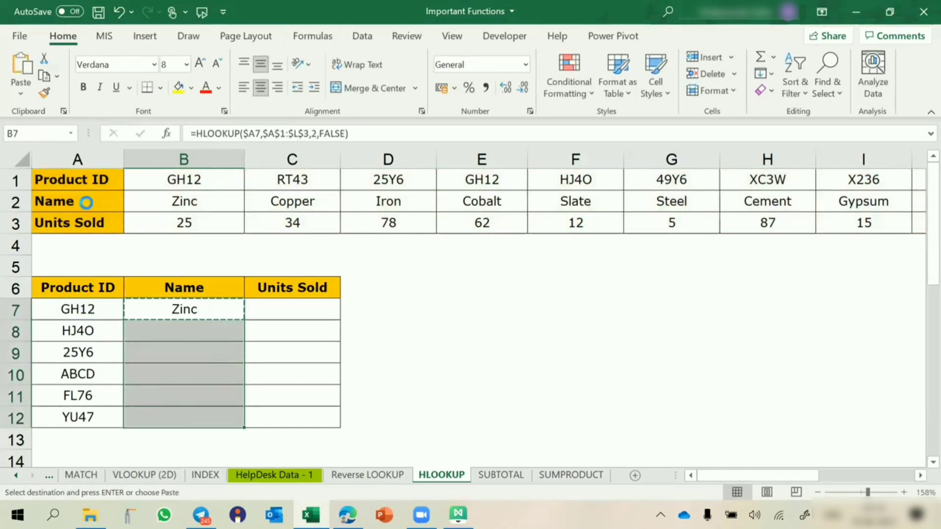
key(Return)
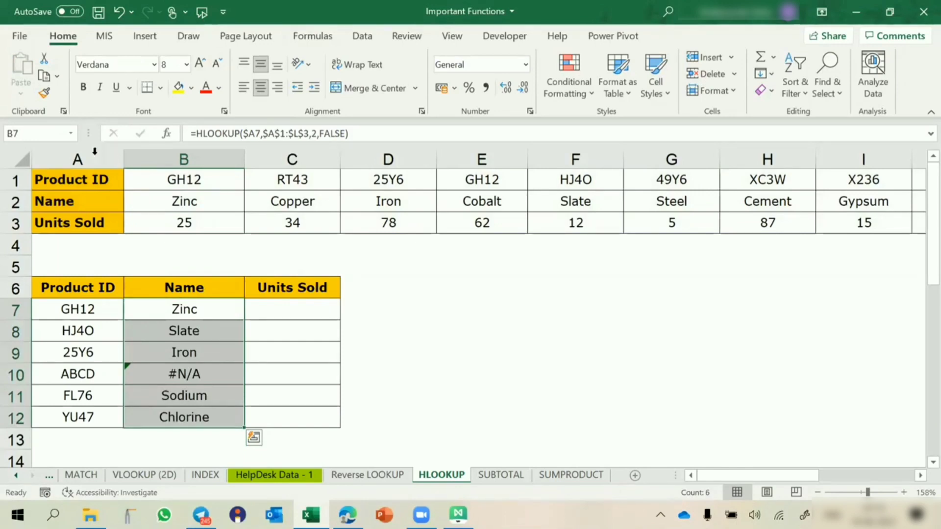
Inspect the unmatched ID ABCD, its #N/A result in B10, and the duplicate GH12 in E1.
click(75, 375)
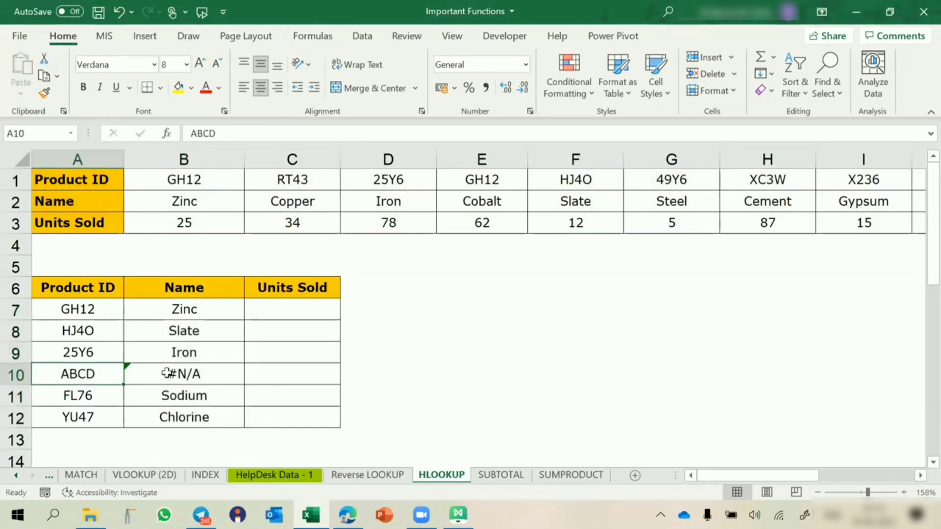
click(183, 373)
click(502, 180)
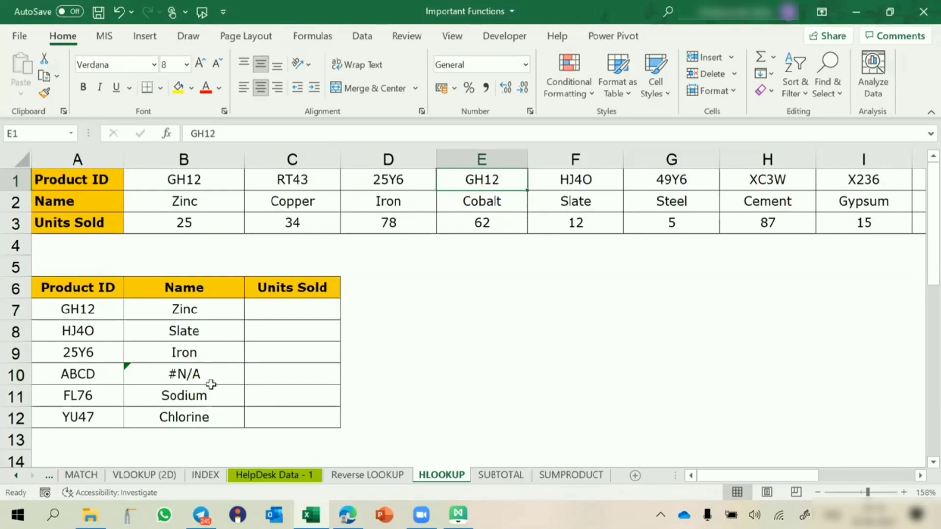
click(186, 374)
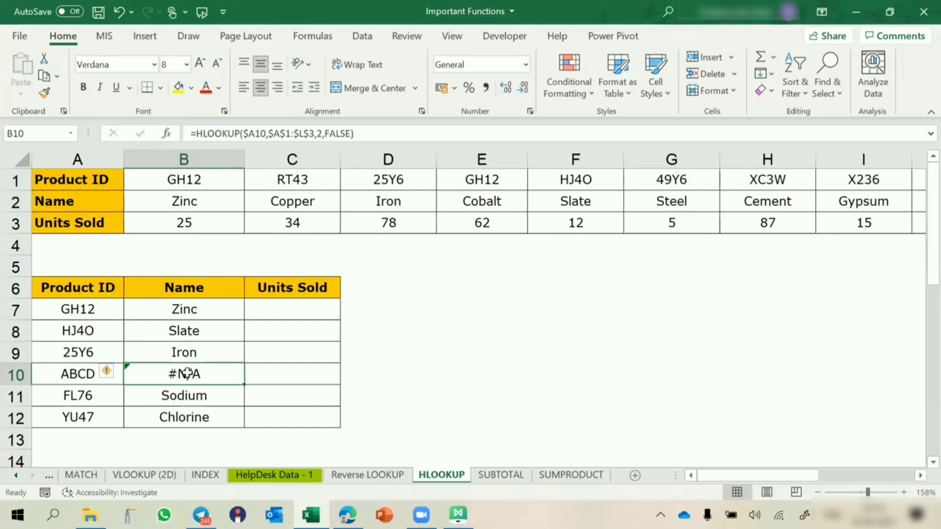
click(523, 295)
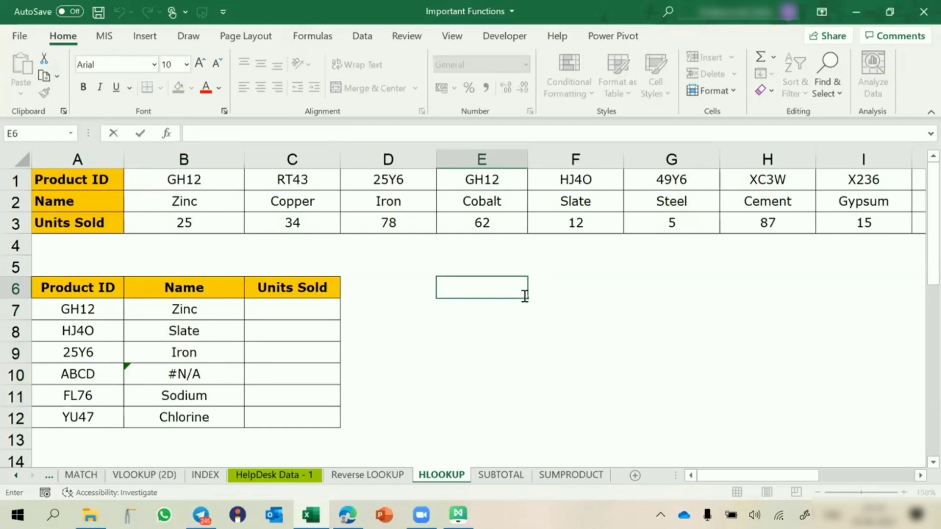
text(=i)
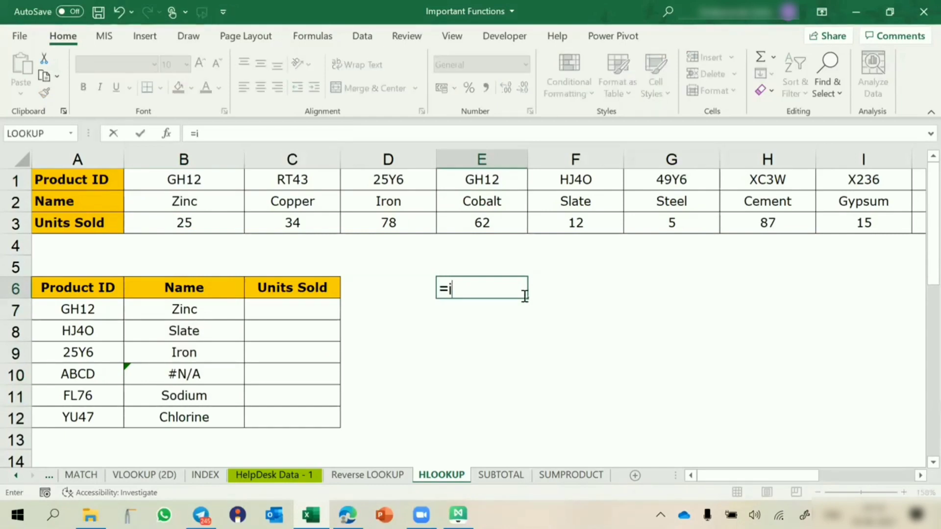
key(Escape)
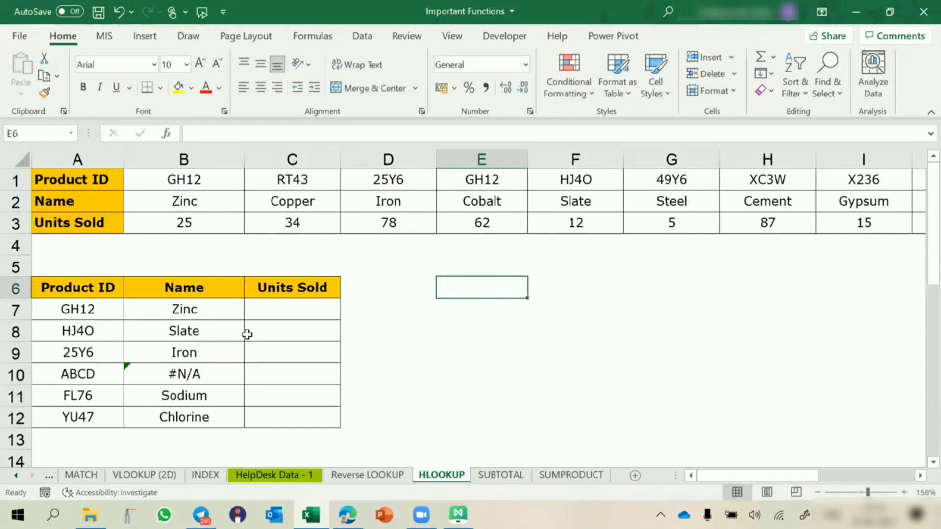
Wrap B7's HLOOKUP in IFERROR with "--" as the fallback value.
click(193, 312)
double_click(192, 312)
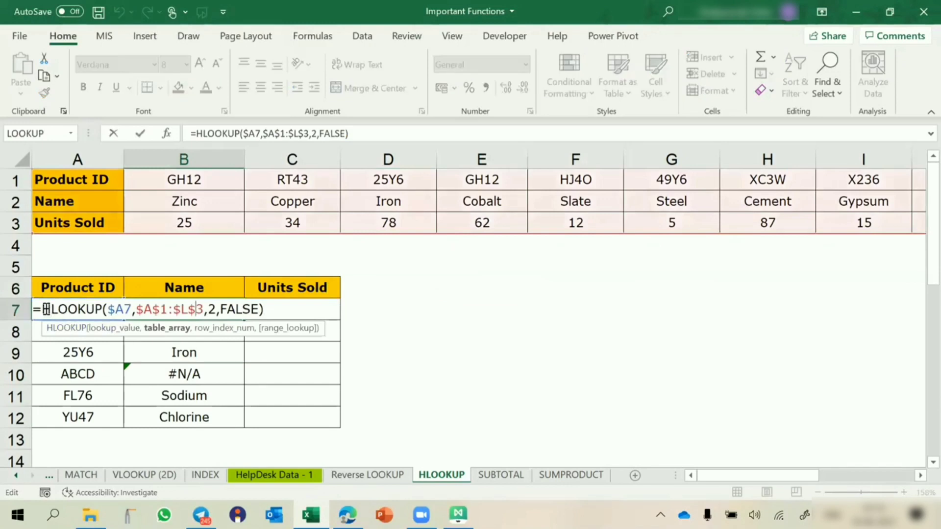
click(43, 307)
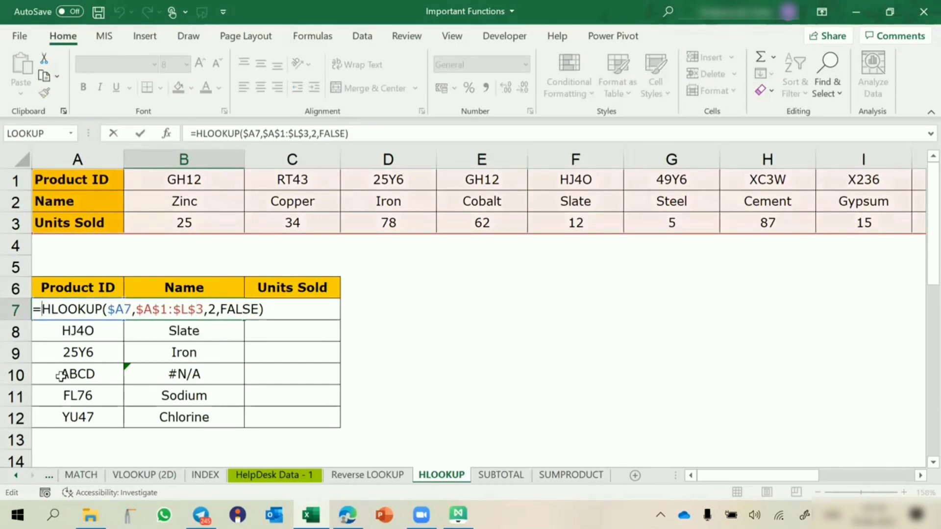
text(ifer)
key(Tab)
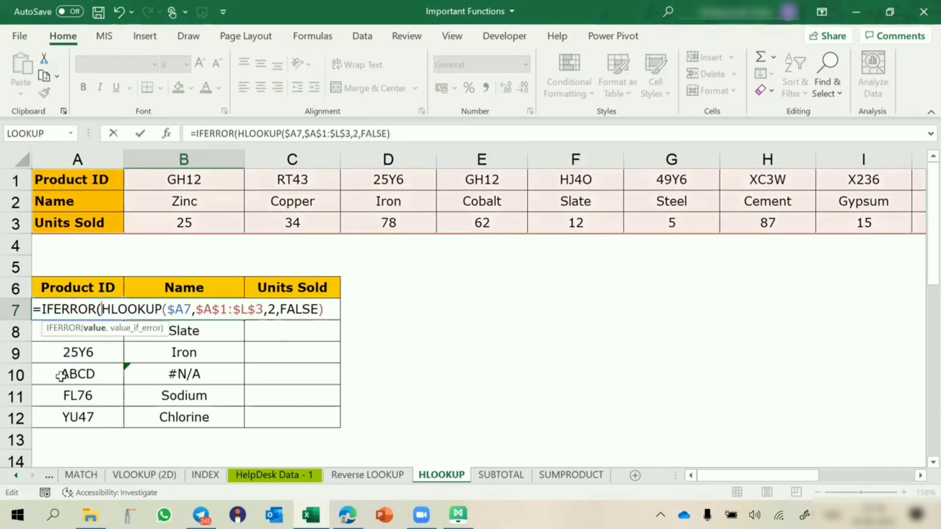
click(95, 328)
click(333, 311)
text(,)
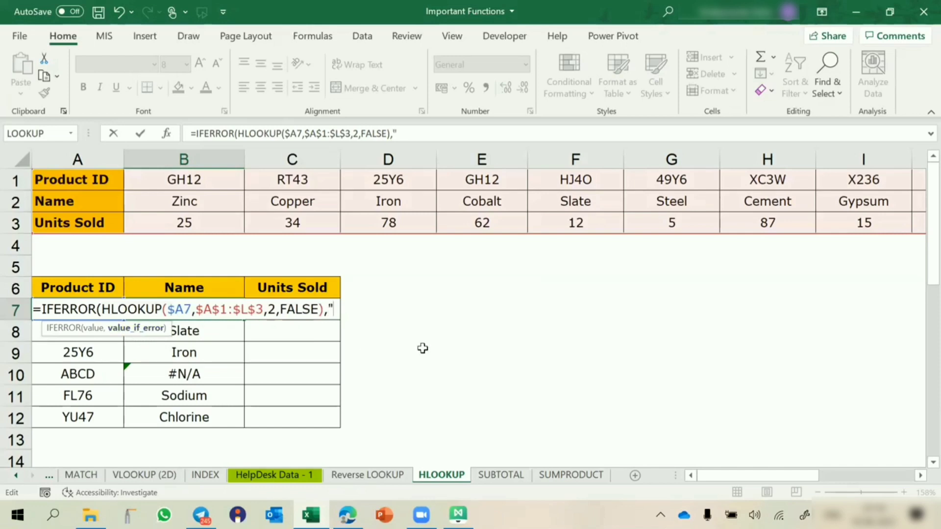
text(--)
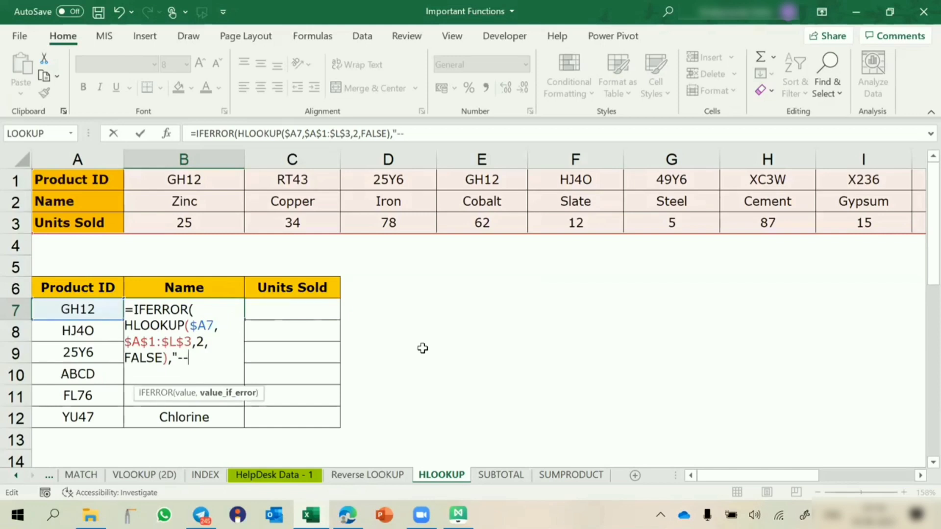
key(Return)
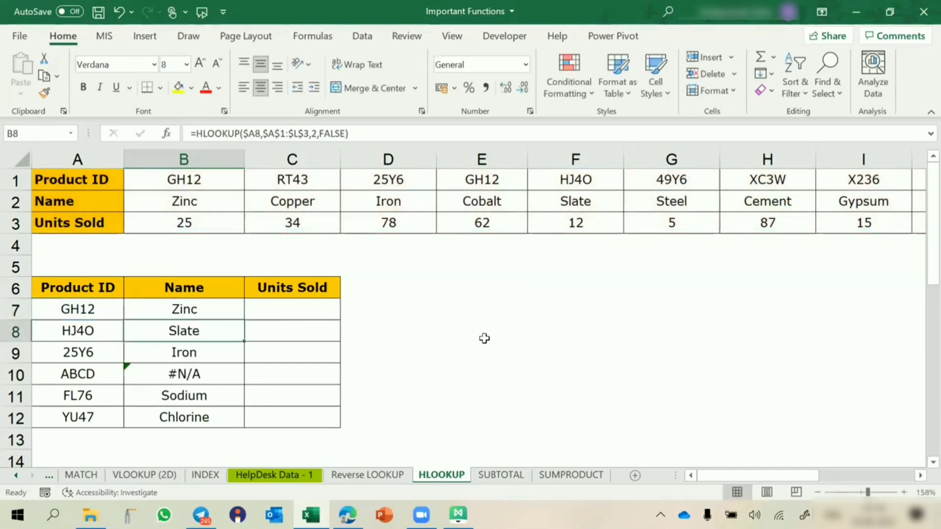
Review B7's IFERROR arguments, the HLOOKUP value and the -- fallback, leaving it unchanged.
click(195, 303)
click(220, 134)
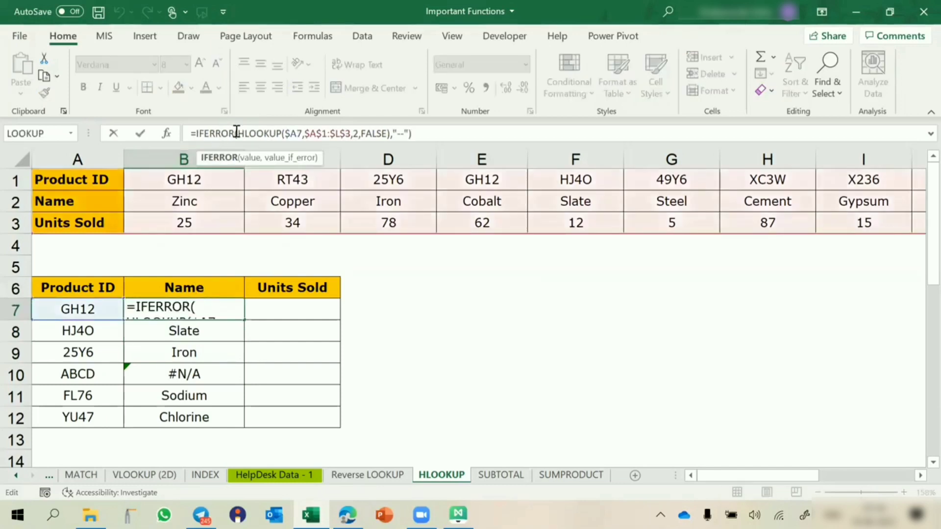
click(247, 158)
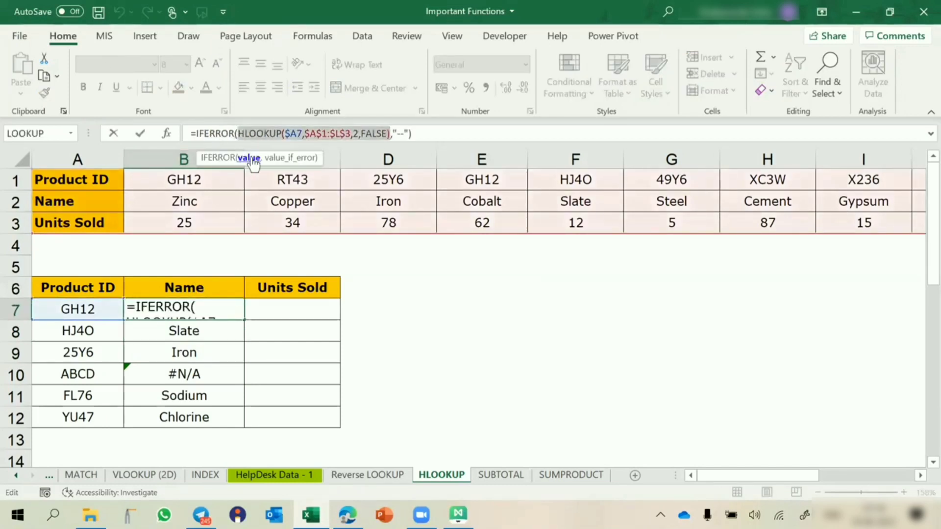
click(297, 166)
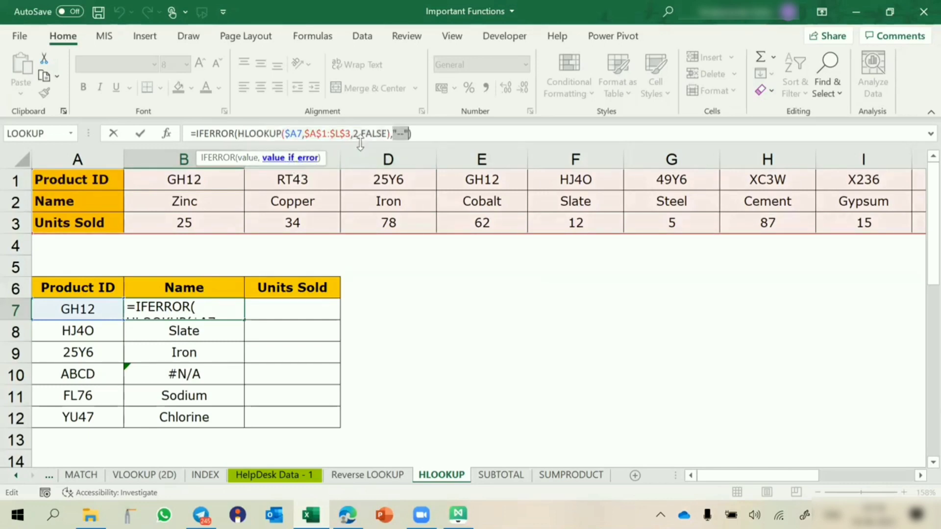
click(430, 130)
key(Return)
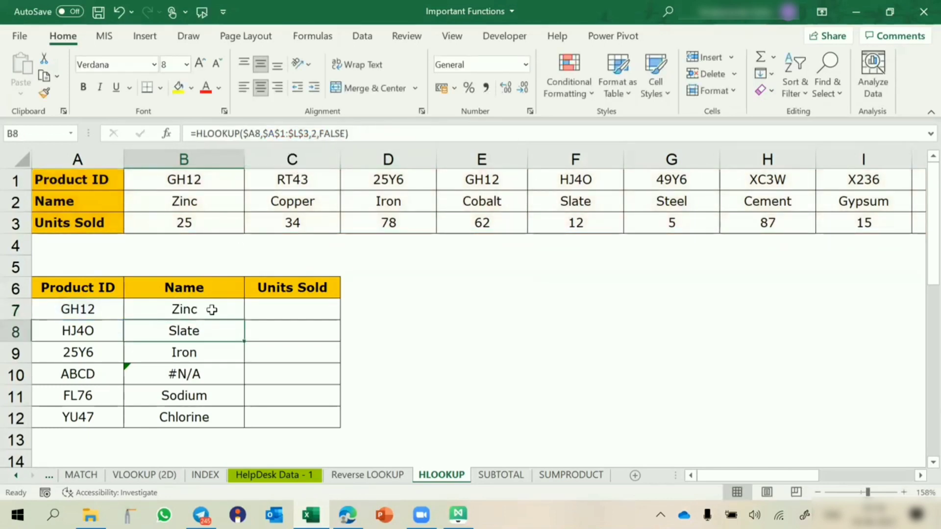
Fill the IFERROR formula down to B12, test it by entering ssss in A8, then undo.
click(211, 309)
double_click(244, 320)
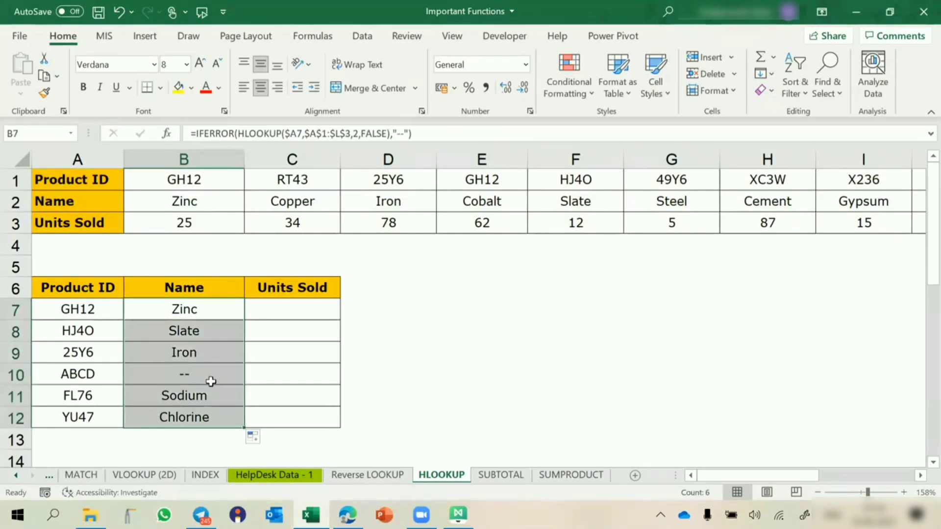
click(89, 331)
text(sssss)
key(Return)
key(ctrl+z)
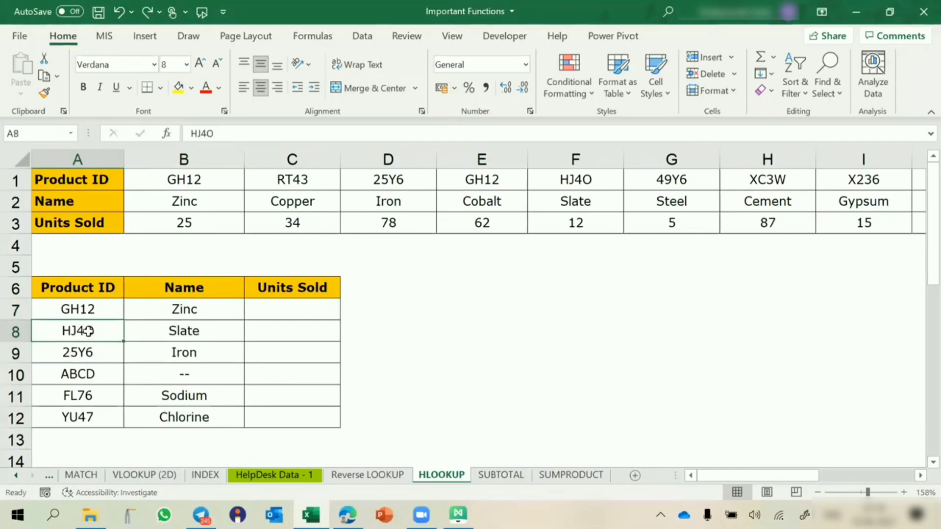
Paste B7's IFERROR lookup into C7, change the row index to 3, and fill down to C12.
double_click(178, 309)
key(Escape)
key(ctrl+c)
click(256, 309)
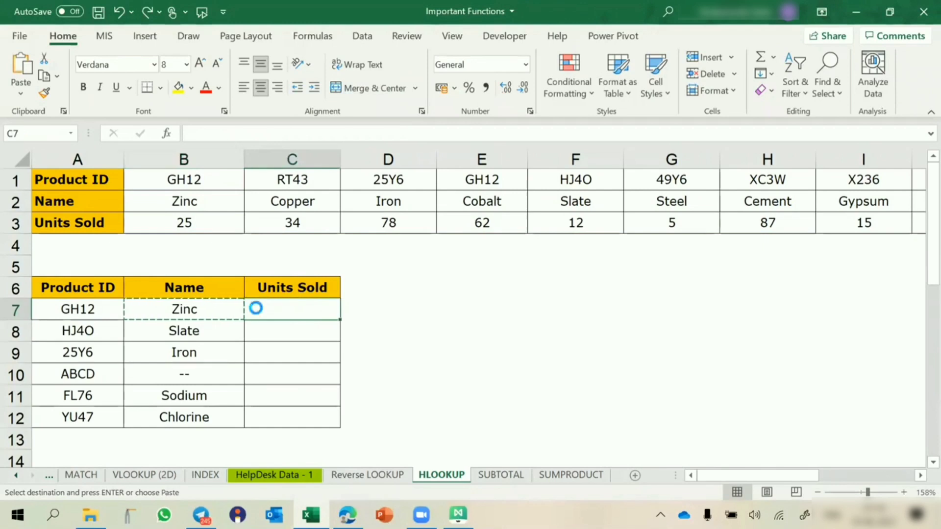
key(ctrl+v)
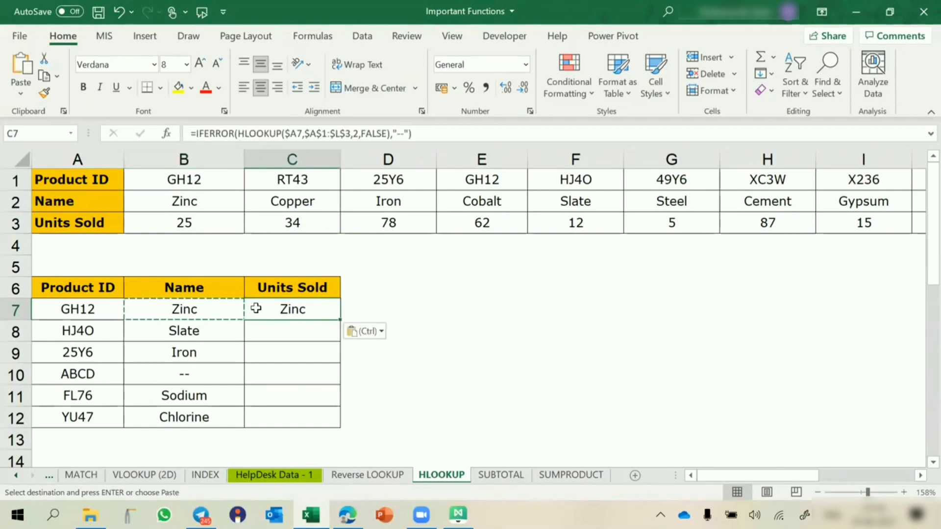
click(352, 132)
key(Delete)
text(3)
key(Return)
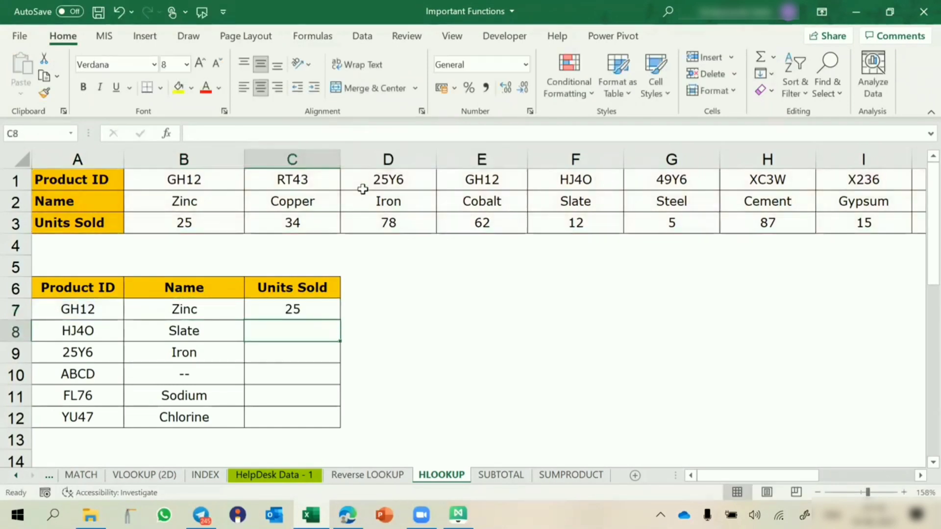
click(322, 312)
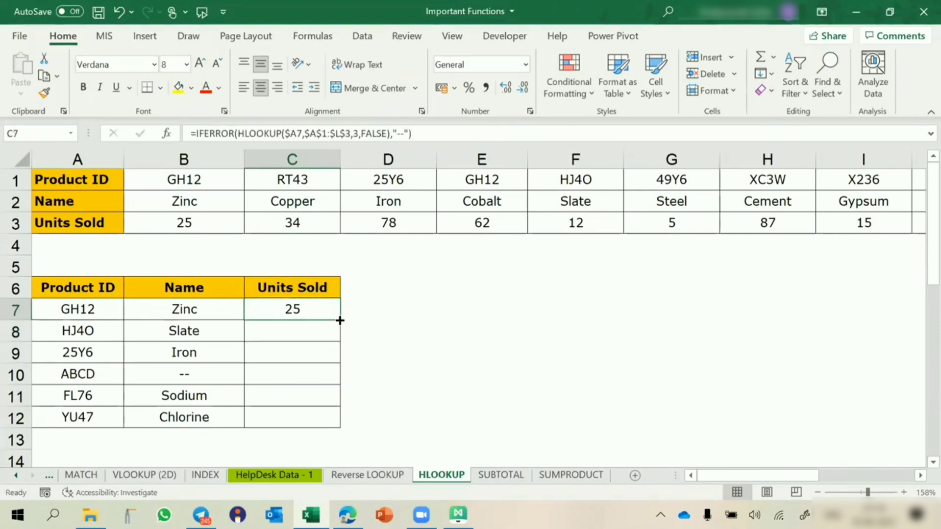
double_click(340, 320)
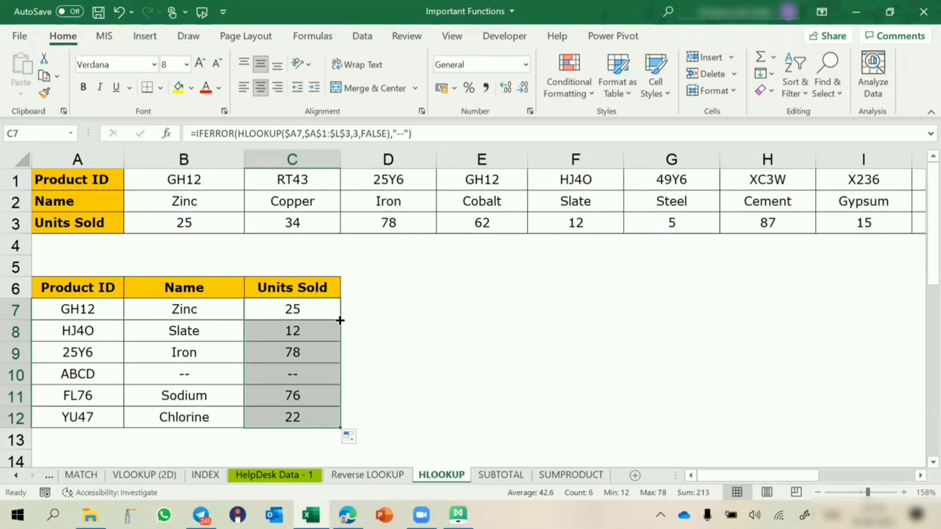
click(482, 308)
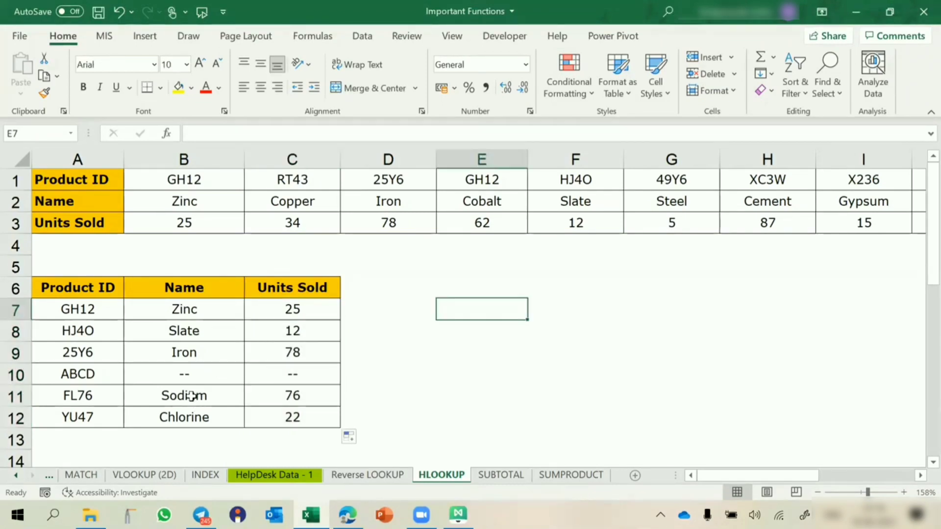
On the SUBTOTAL sheet, delete the column J products, the two 720 totals and row 1's values.
click(500, 475)
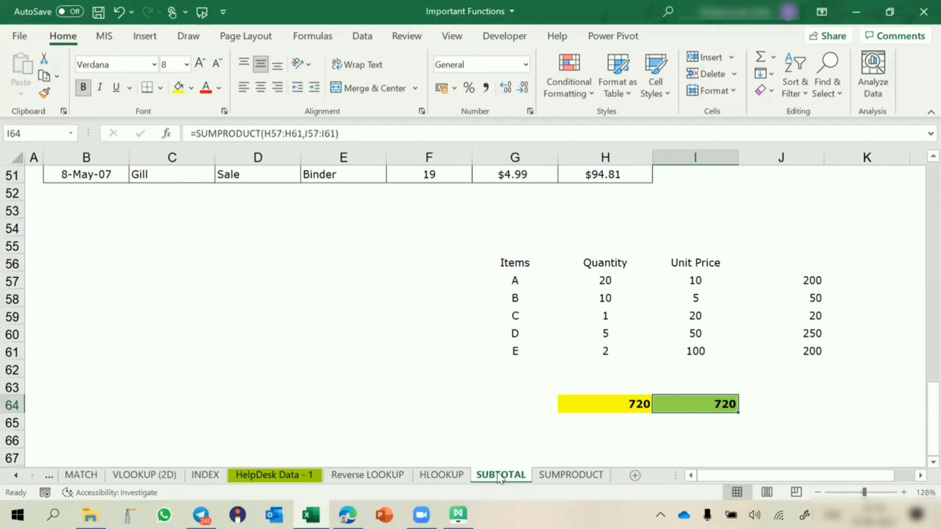
drag(778, 251, 813, 368)
key(Delete)
drag(544, 385, 753, 415)
key(Delete)
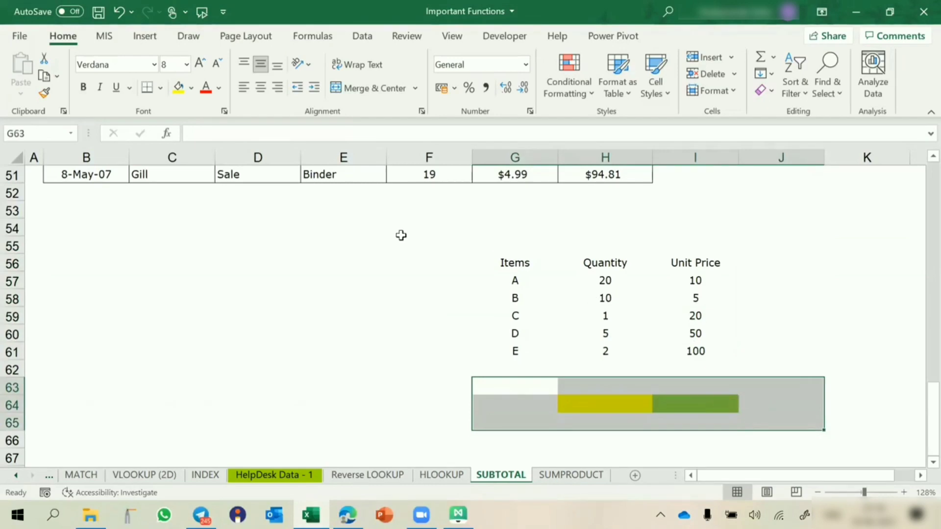
key(ctrl+Home)
click(12, 174)
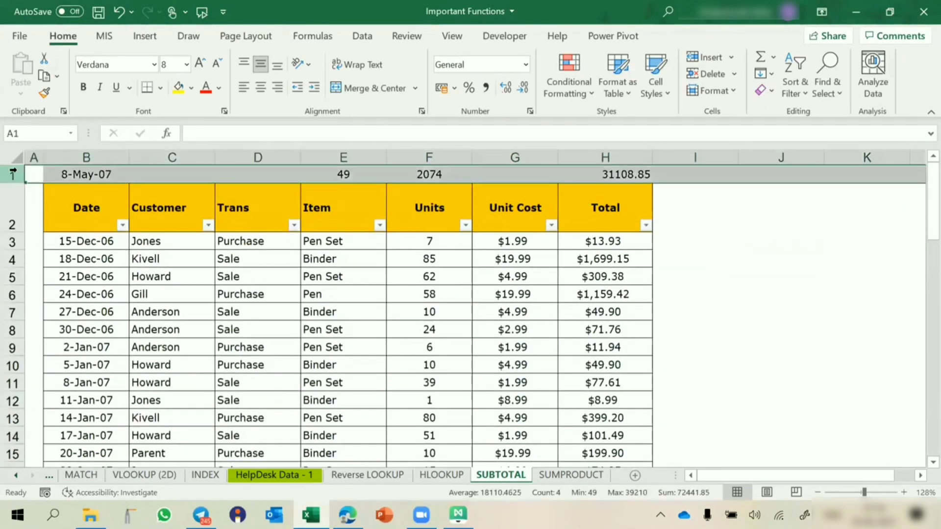
key(Delete)
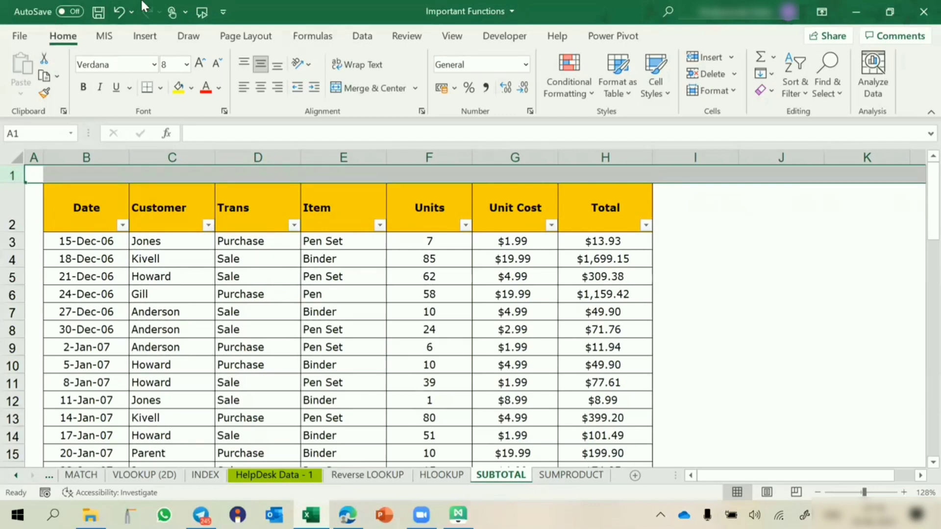
Select each table column in turn, from Date through Total.
click(77, 154)
click(163, 157)
click(248, 155)
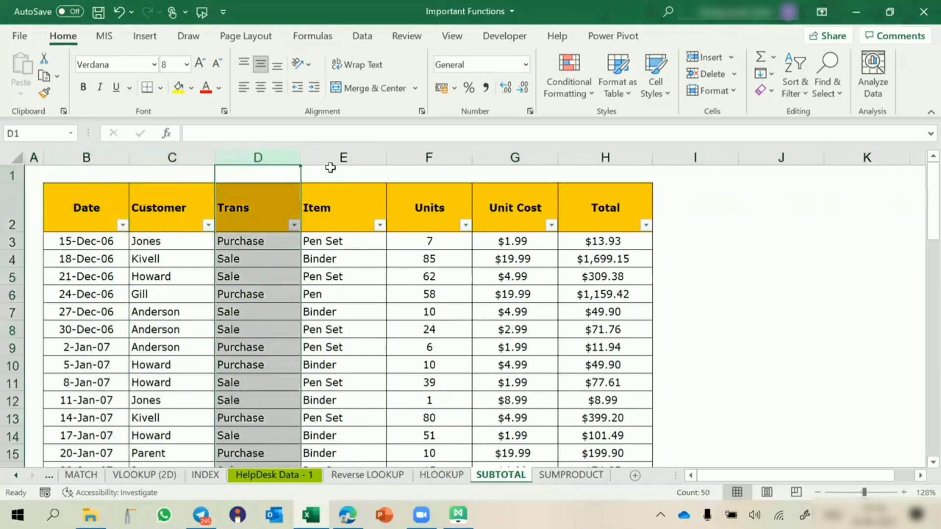
click(338, 157)
click(436, 156)
click(492, 156)
click(573, 157)
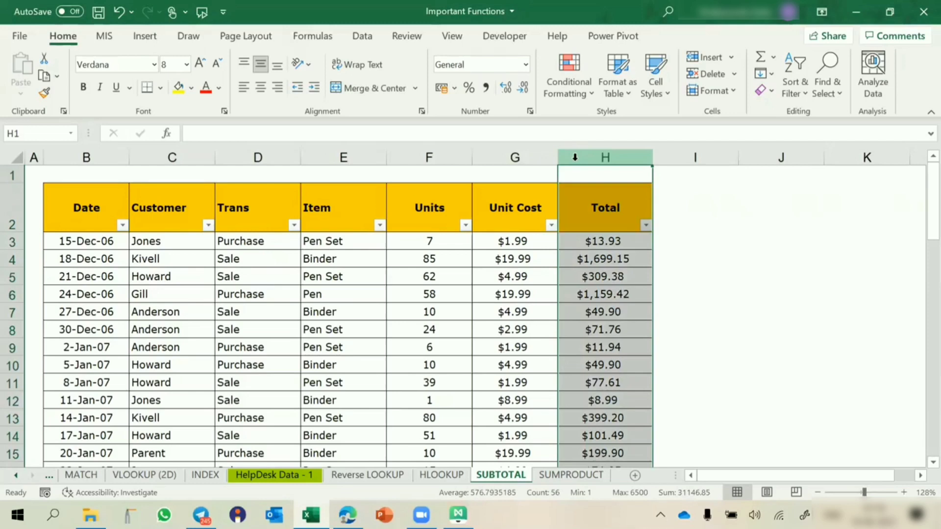
Filter the Item column to show only Pen Set.
click(383, 278)
click(379, 225)
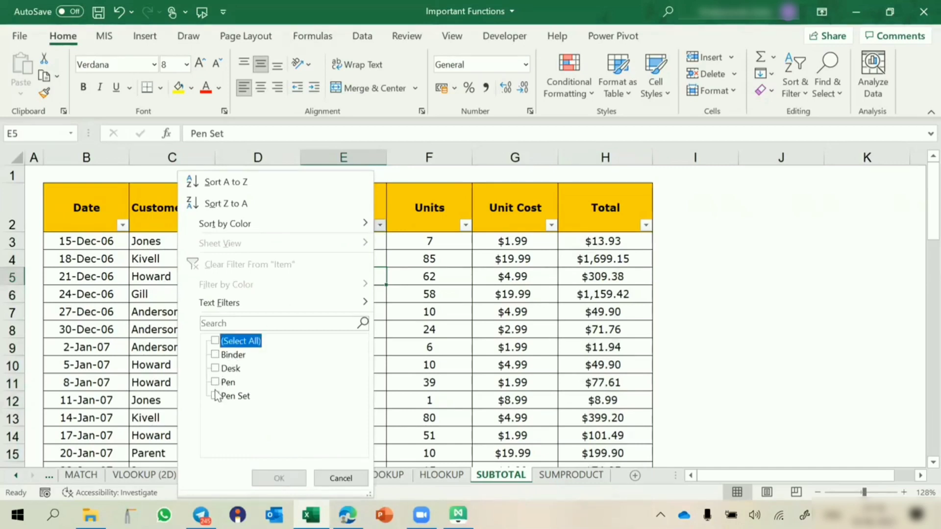
click(216, 396)
click(273, 474)
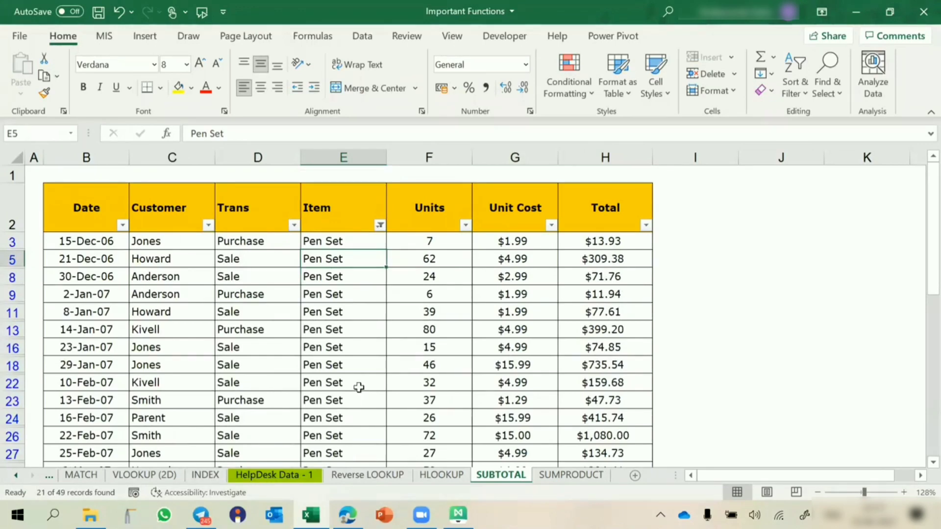
Select the visible Units values to read their 1007 sum in the status bar.
scroll(359, 387, down, 1)
scroll(364, 200, up, 1)
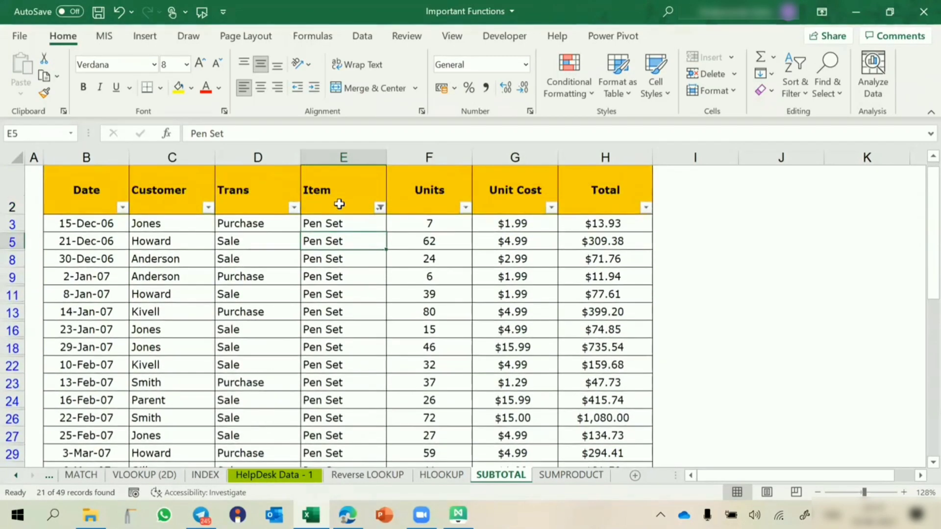
drag(336, 239, 328, 467)
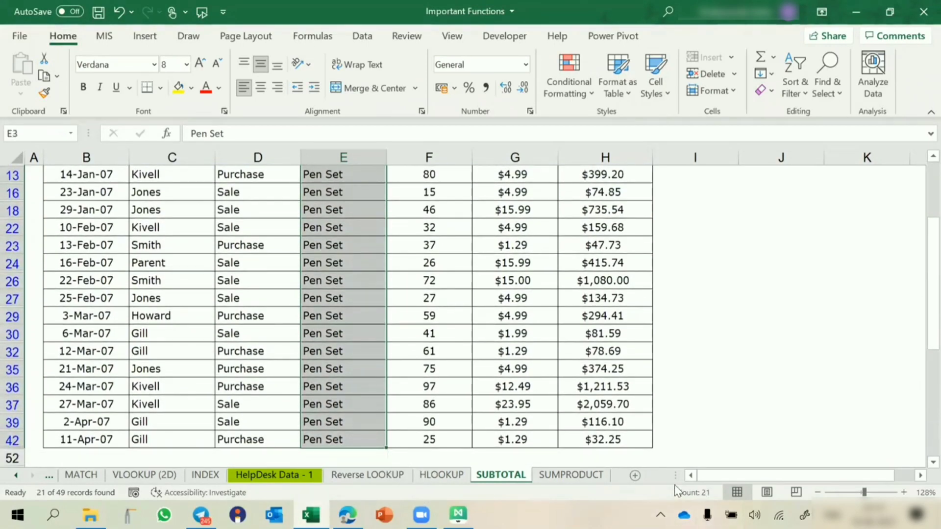
scroll(326, 179, up, 3)
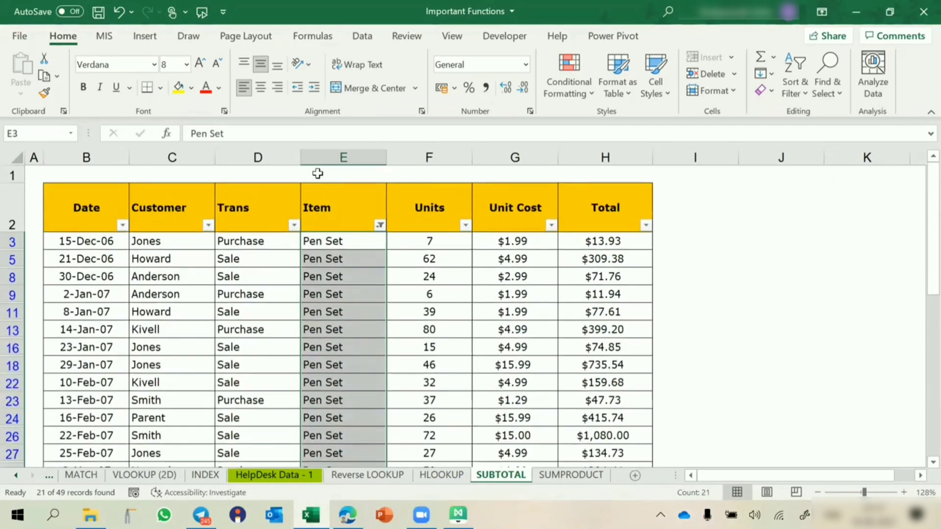
click(315, 175)
drag(435, 241, 451, 454)
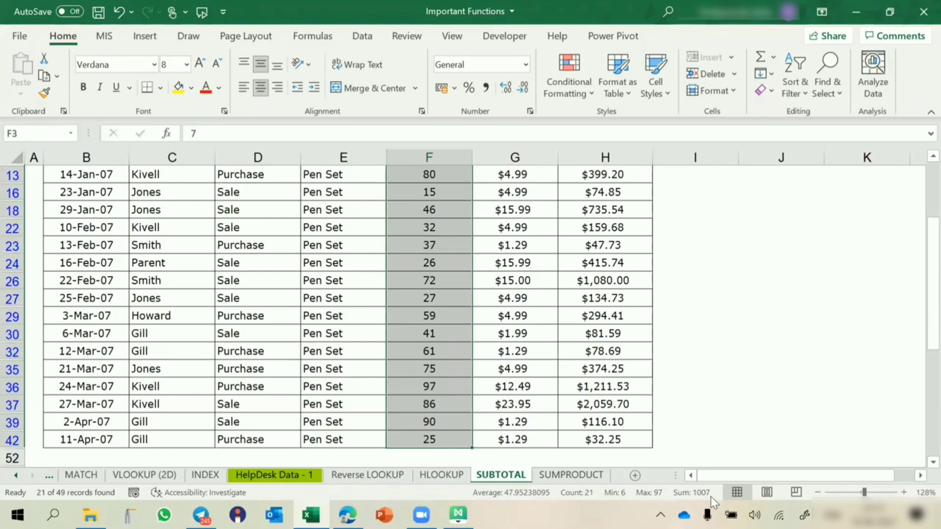
scroll(427, 319, up, 3)
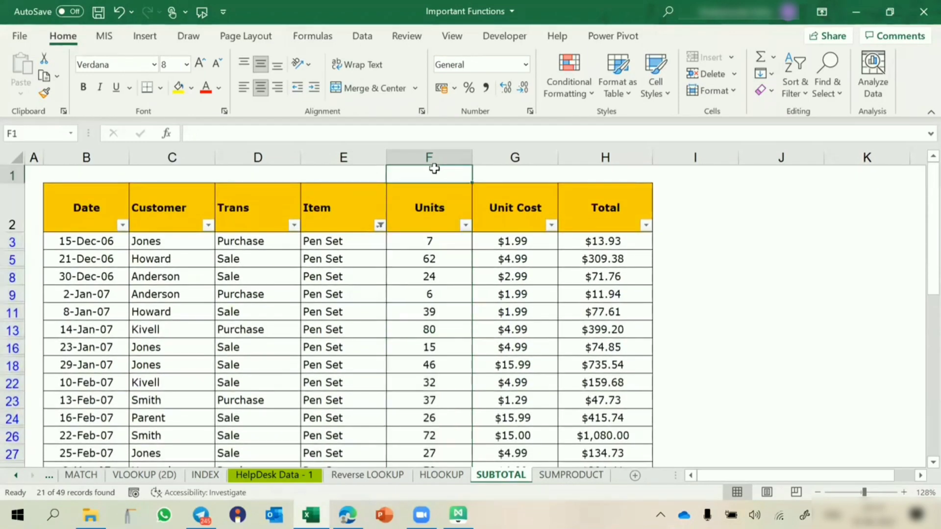
click(353, 259)
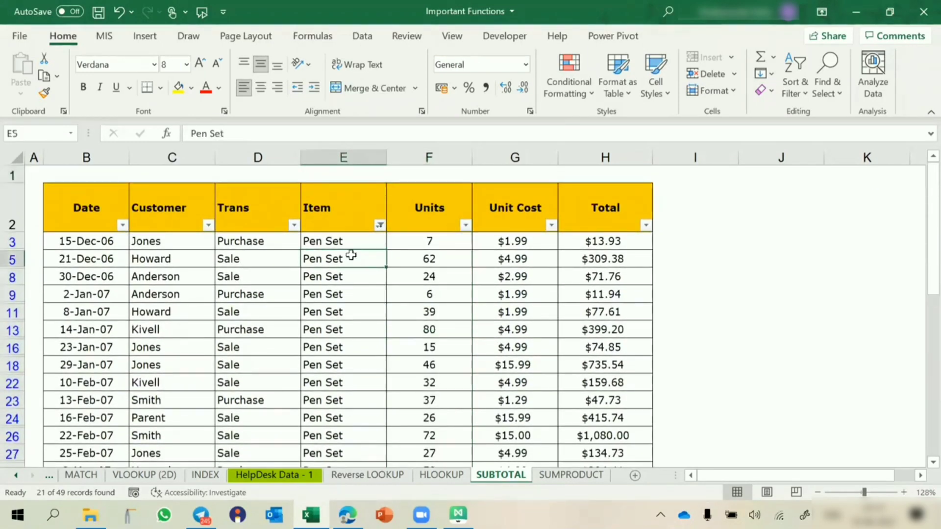
Clear the Pen Set filter and start a SUM formula in F1, then cancel it.
key(alt+a+c)
click(444, 175)
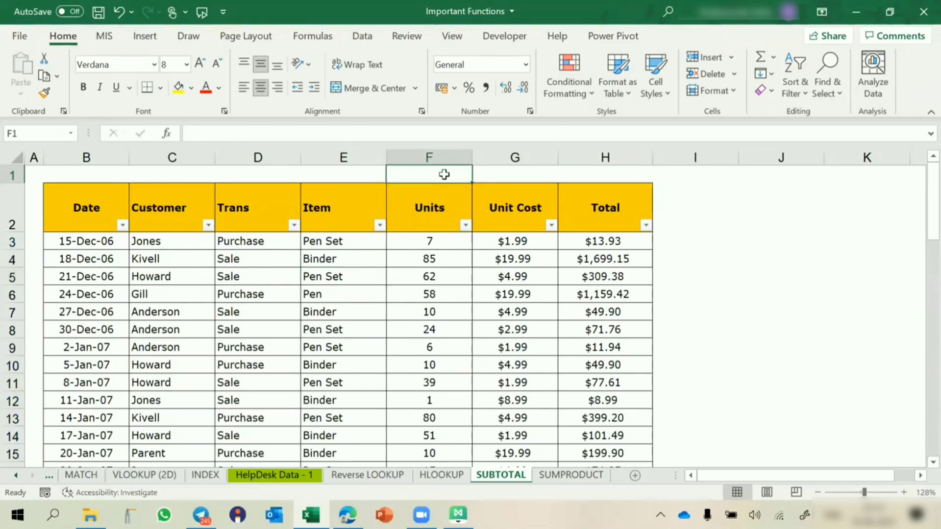
text(=sum)
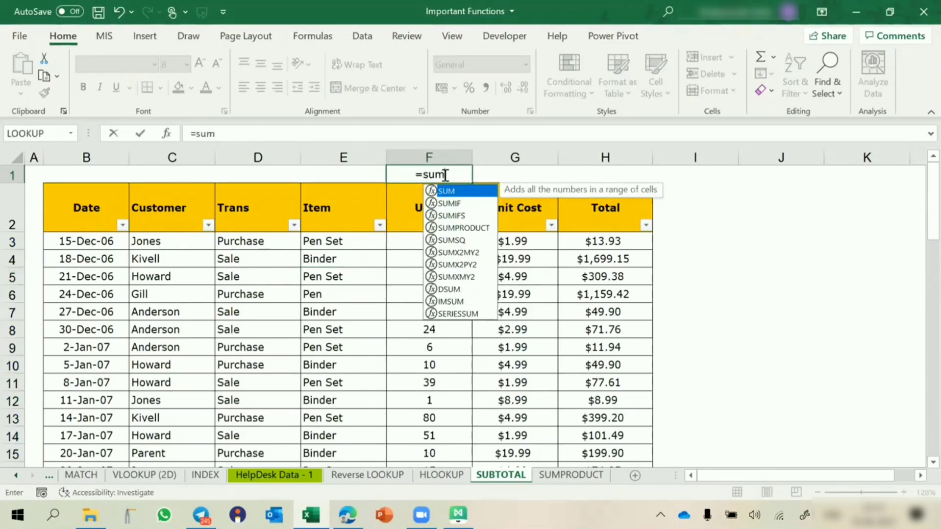
key(Tab)
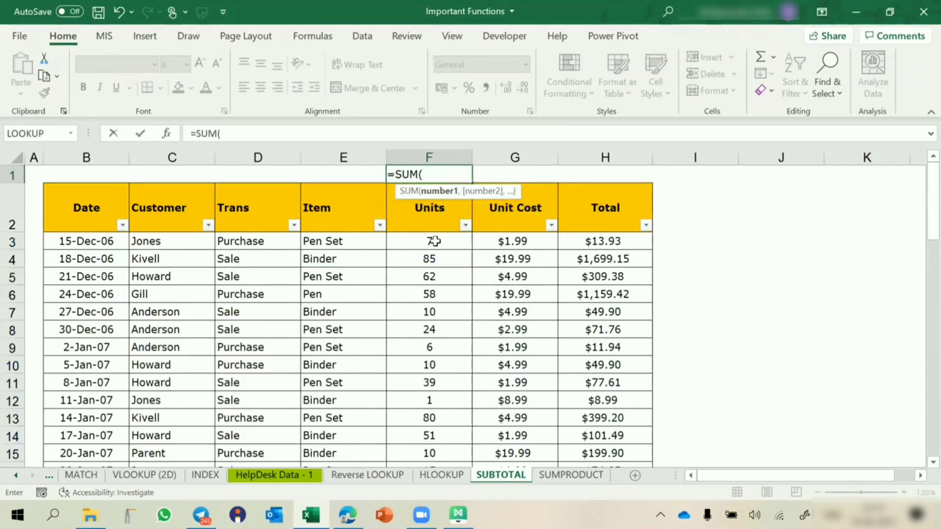
drag(431, 241, 429, 439)
key(Escape)
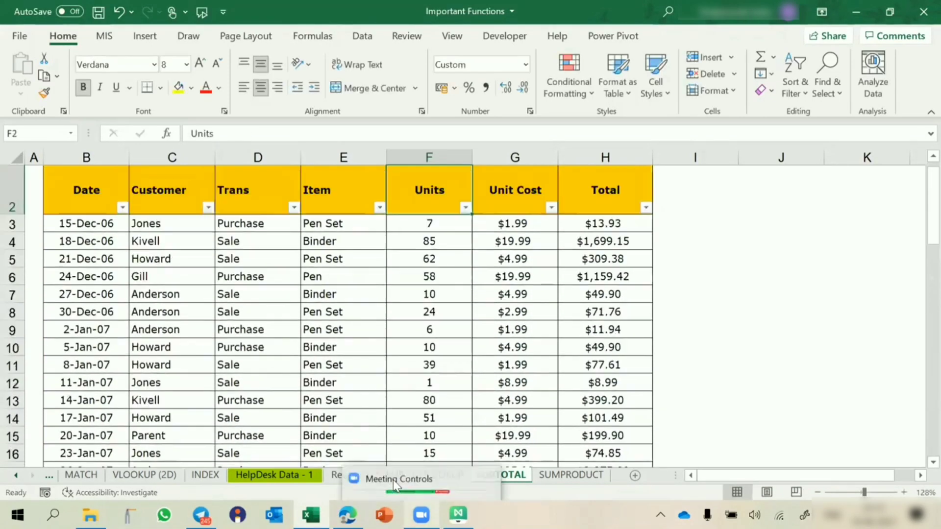
Filter Item to Binder, check F1's 2074 total, then reselect all items.
scroll(404, 292, up, 1)
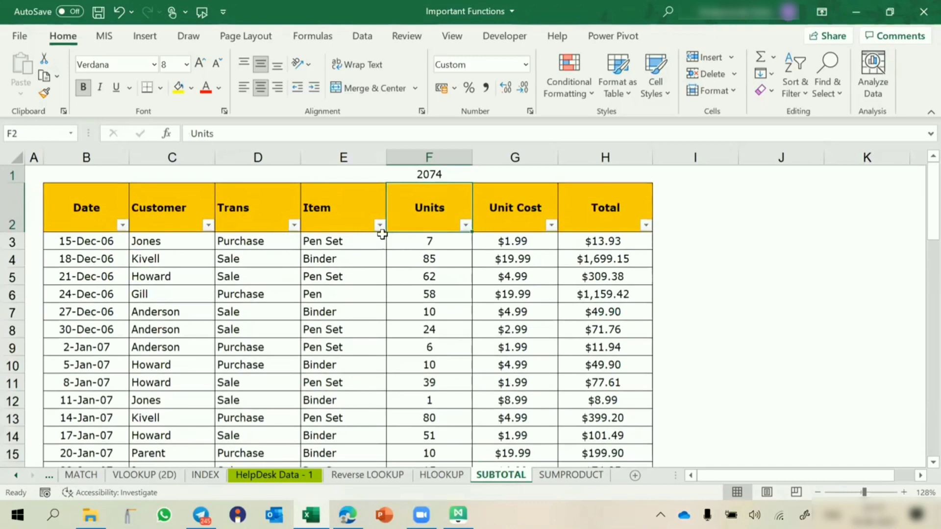
click(380, 226)
click(240, 341)
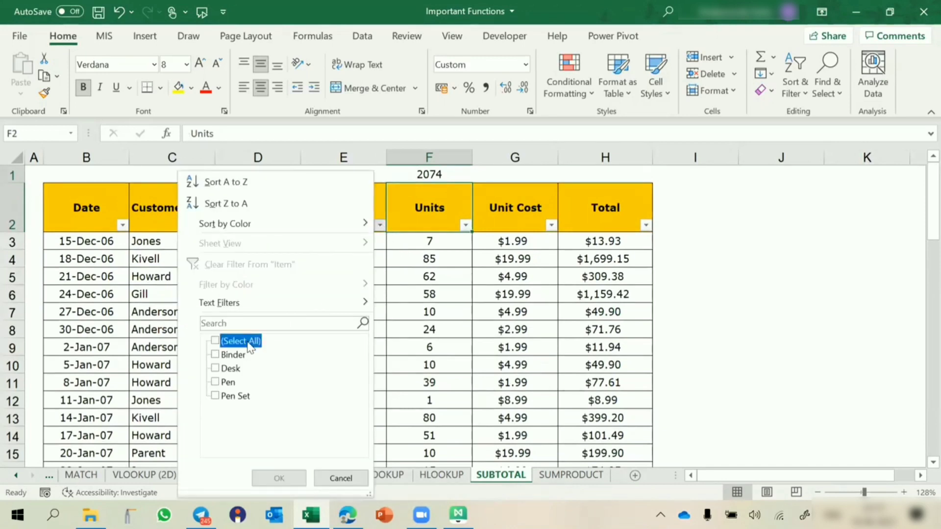
click(234, 356)
click(279, 478)
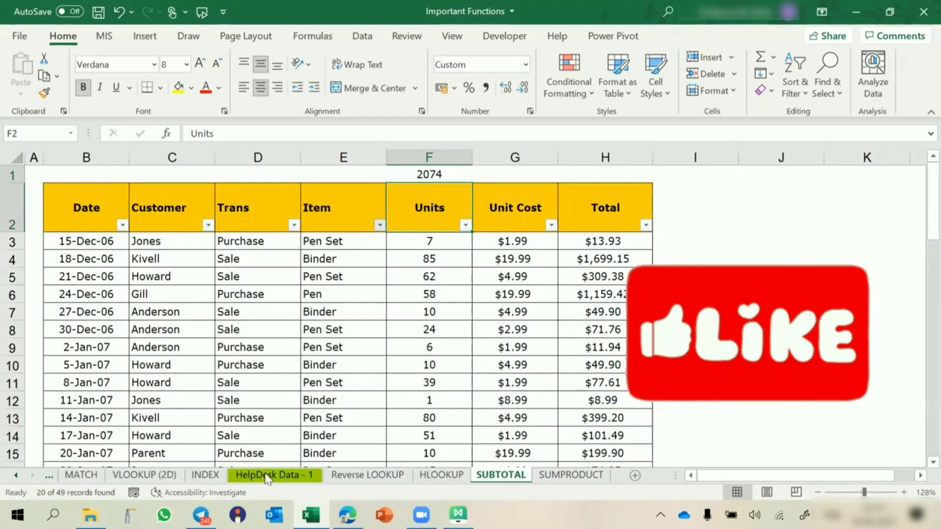
click(429, 174)
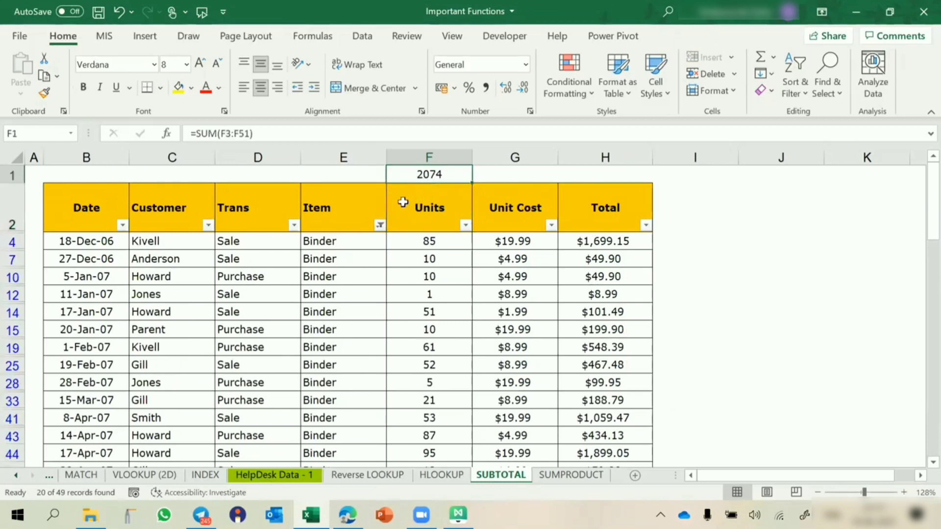
click(380, 227)
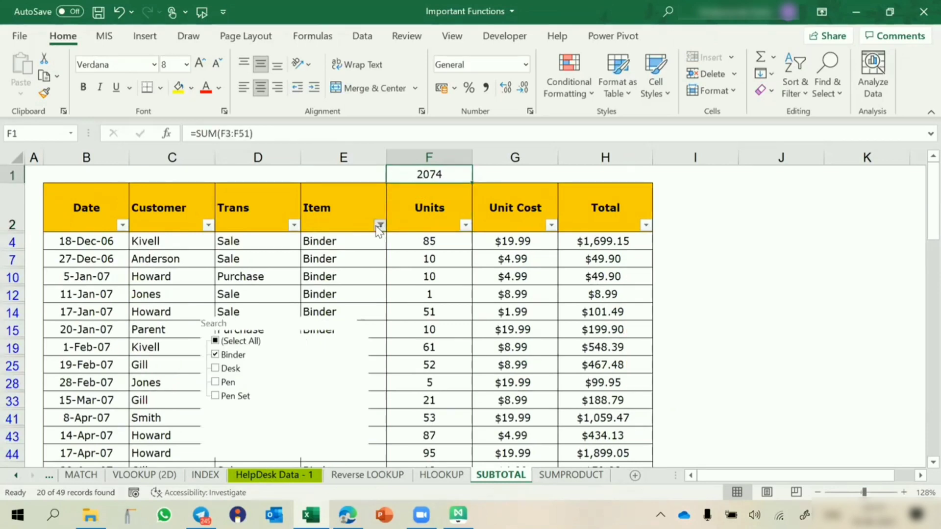
click(245, 343)
click(275, 479)
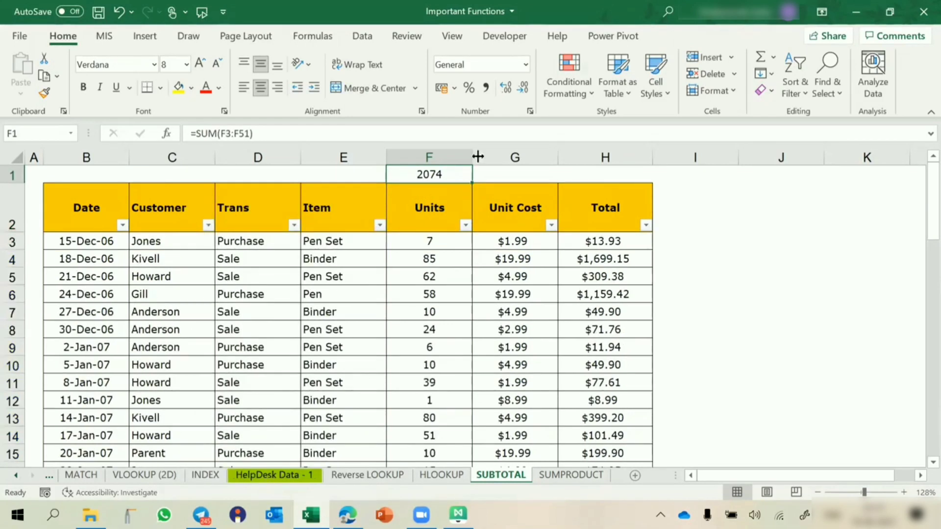
Enter =SUBTOTAL(9,F3:F51) in F1 to total the Units column.
text(=)
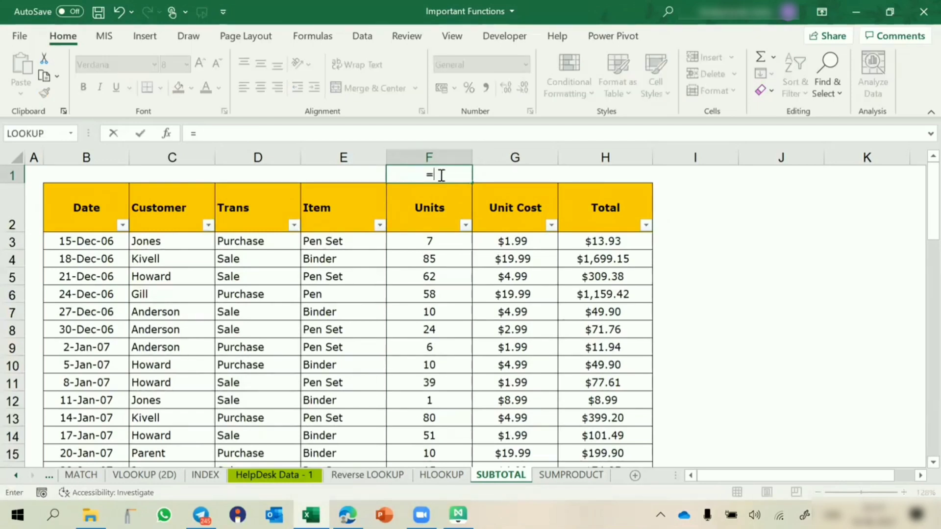
text(subto)
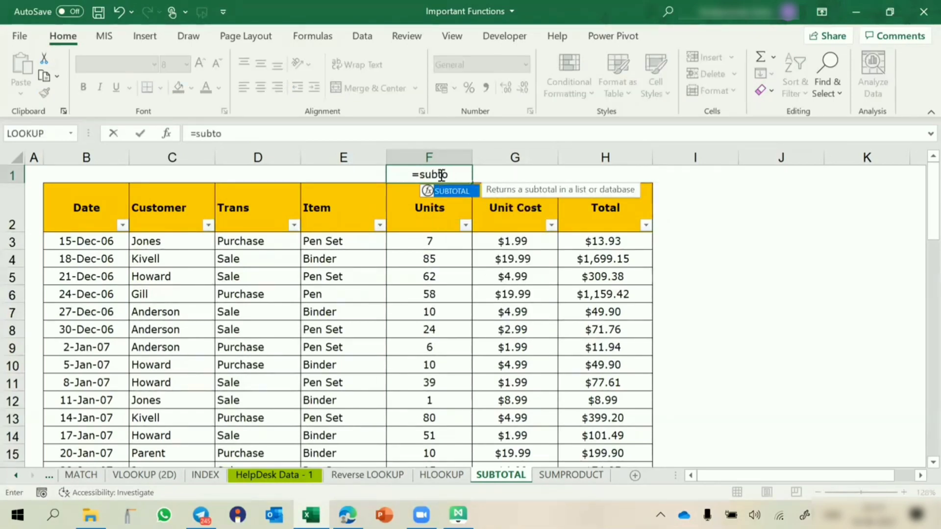
key(Tab)
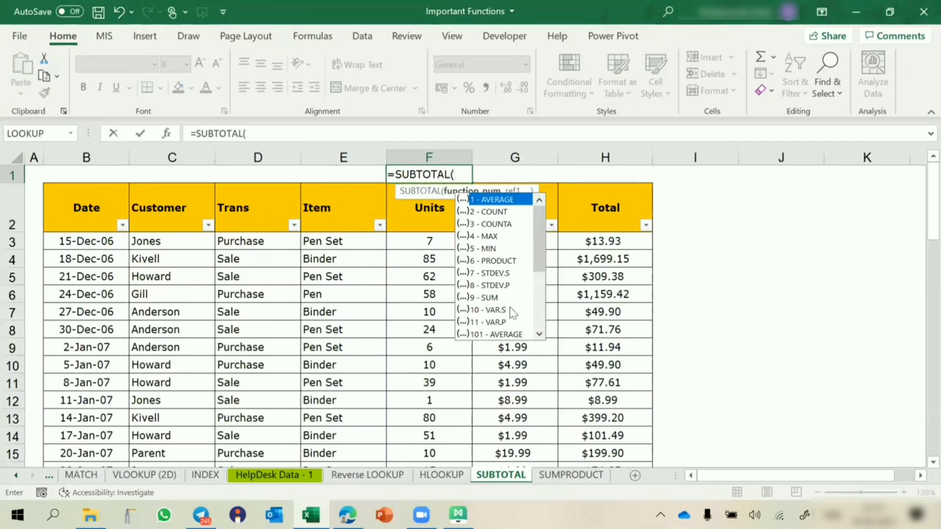
click(488, 298)
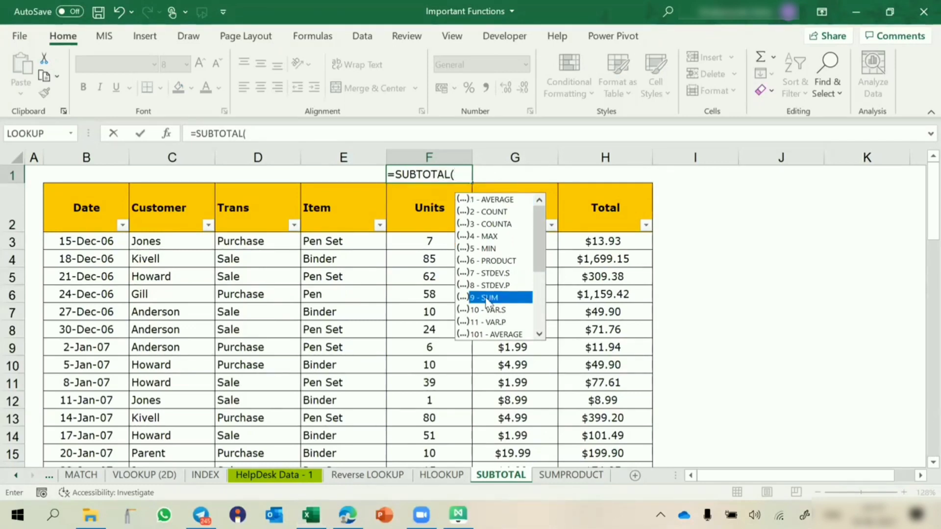
double_click(488, 298)
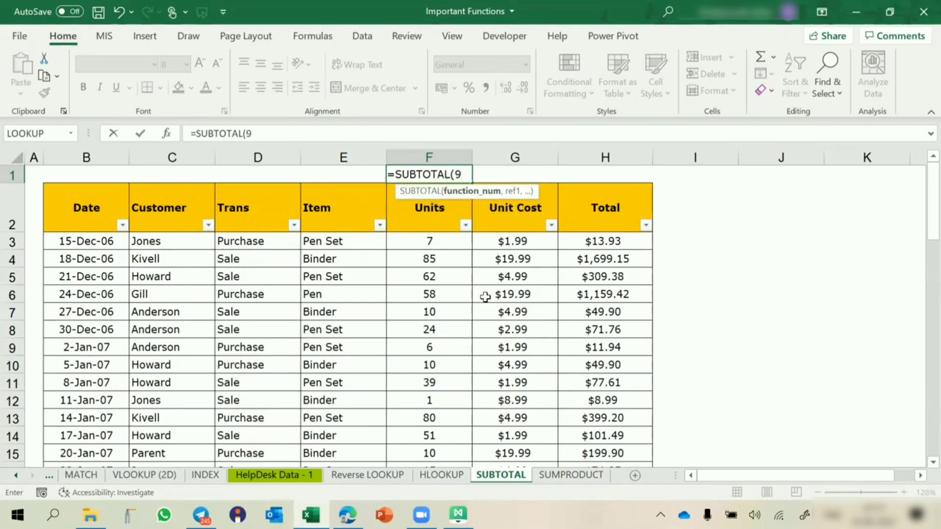
text(,)
drag(434, 241, 446, 427)
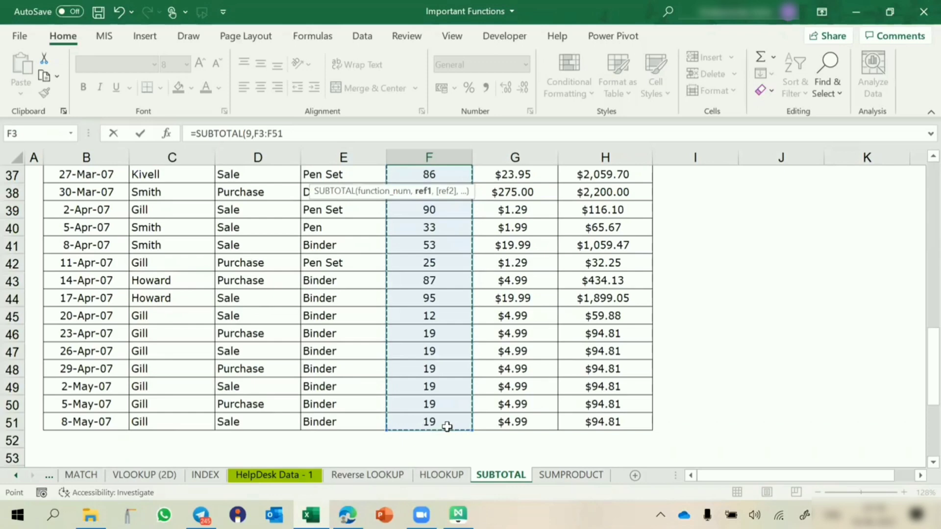
text())
key(Return)
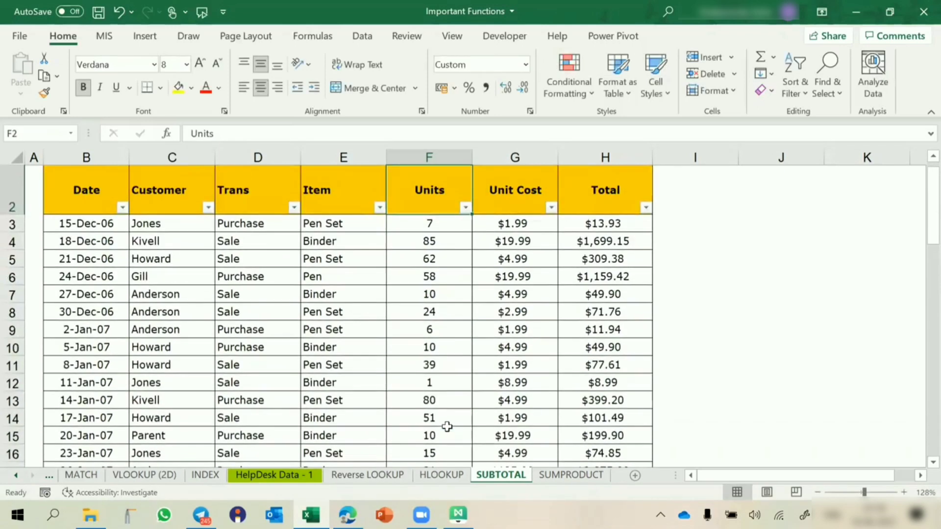
scroll(463, 328, up, 1)
scroll(463, 328, down, 1)
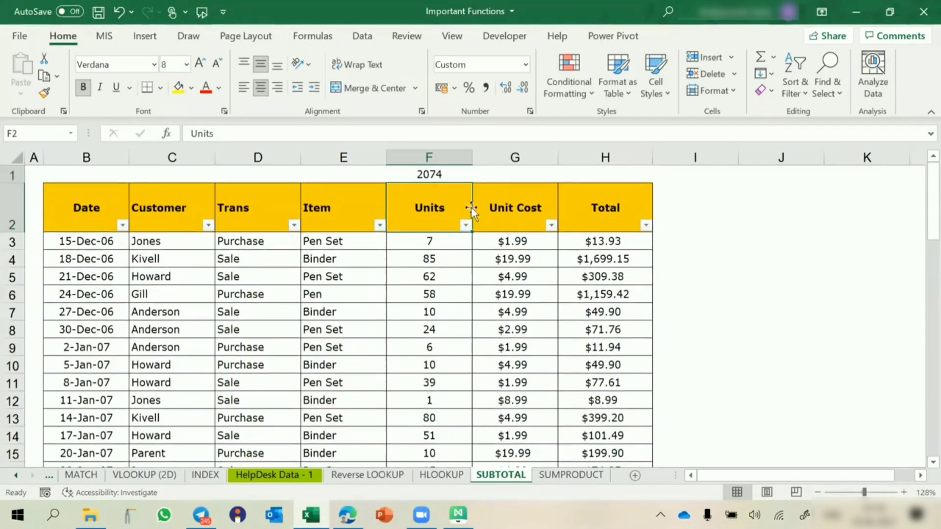
Check F1's SUBTOTAL formula and filter the Item column to Binder.
click(442, 175)
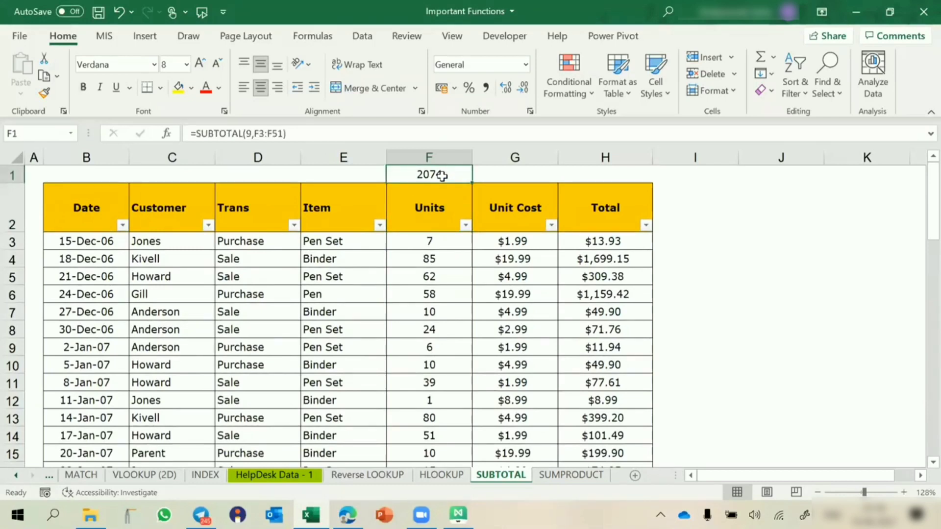
click(380, 225)
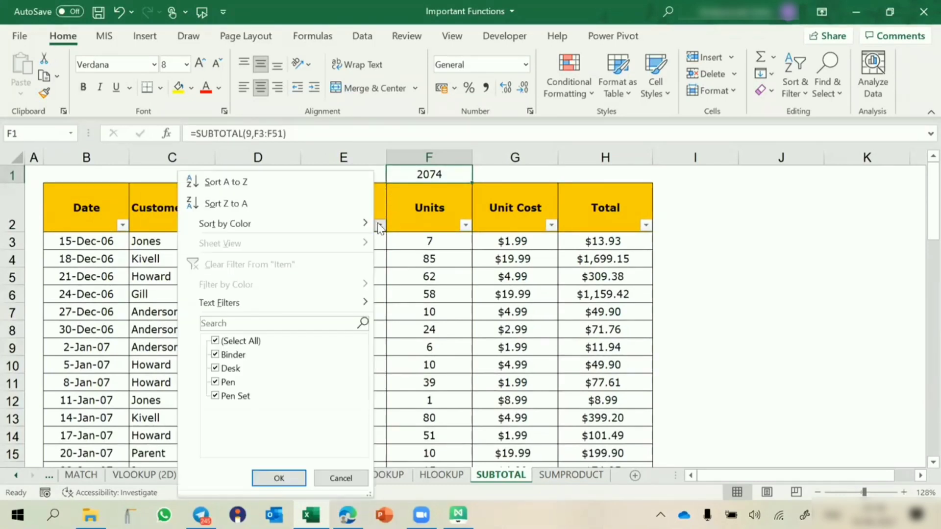
click(254, 341)
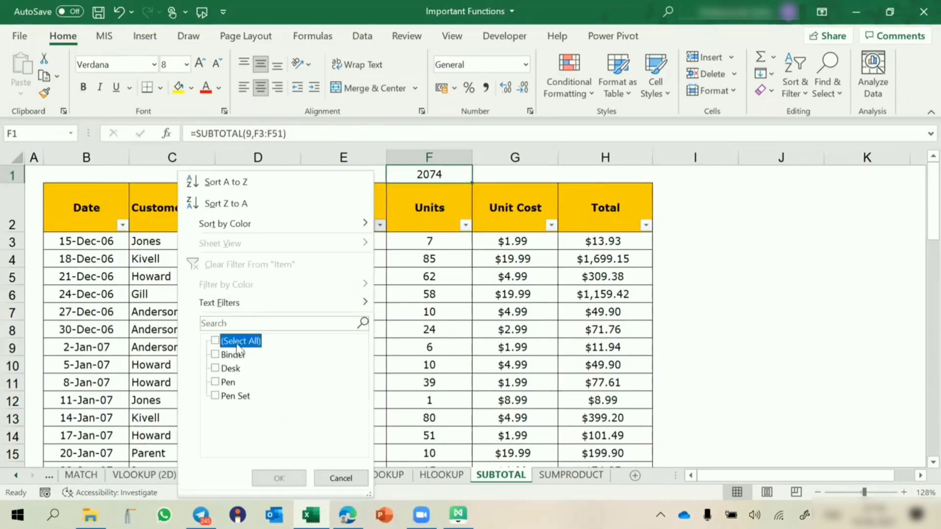
click(232, 355)
click(277, 478)
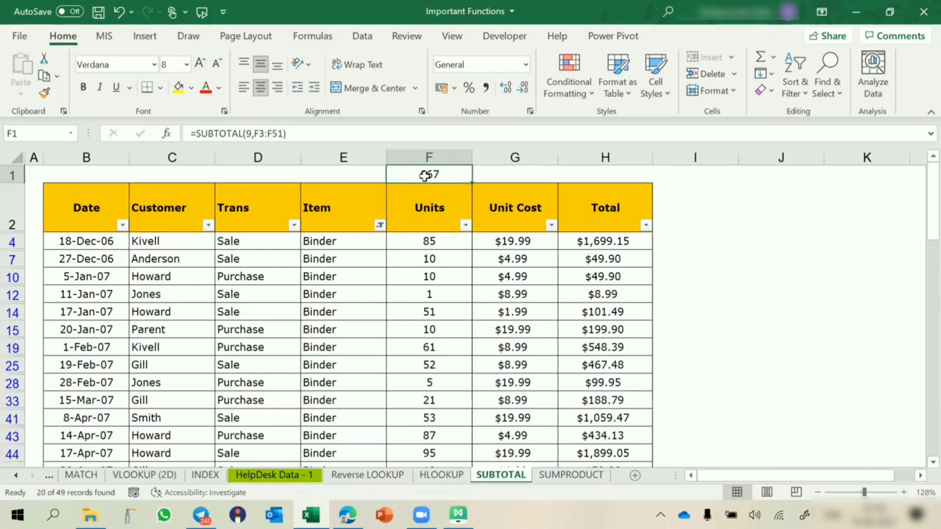
Also filter Trans to Sale, read the visible Units sum, then clear all filters.
click(294, 225)
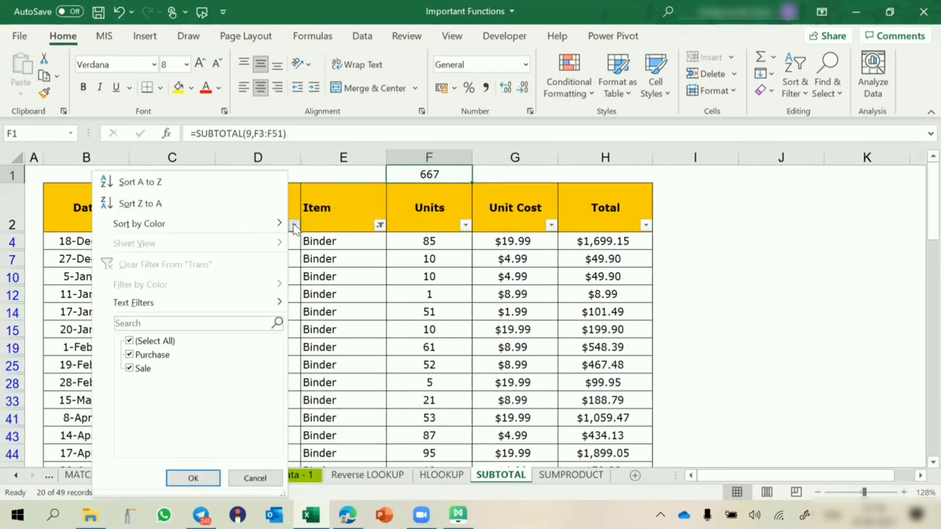
click(163, 341)
click(145, 365)
click(183, 479)
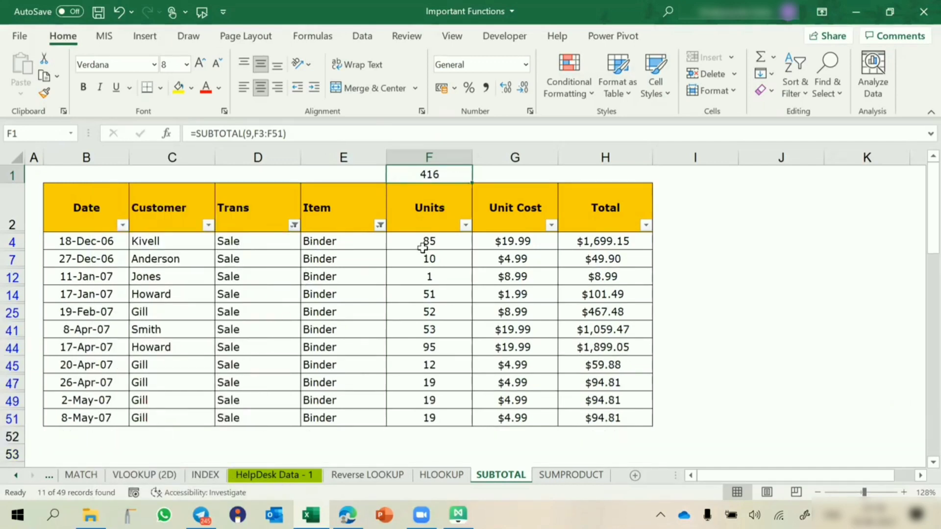
drag(423, 247, 426, 418)
click(276, 307)
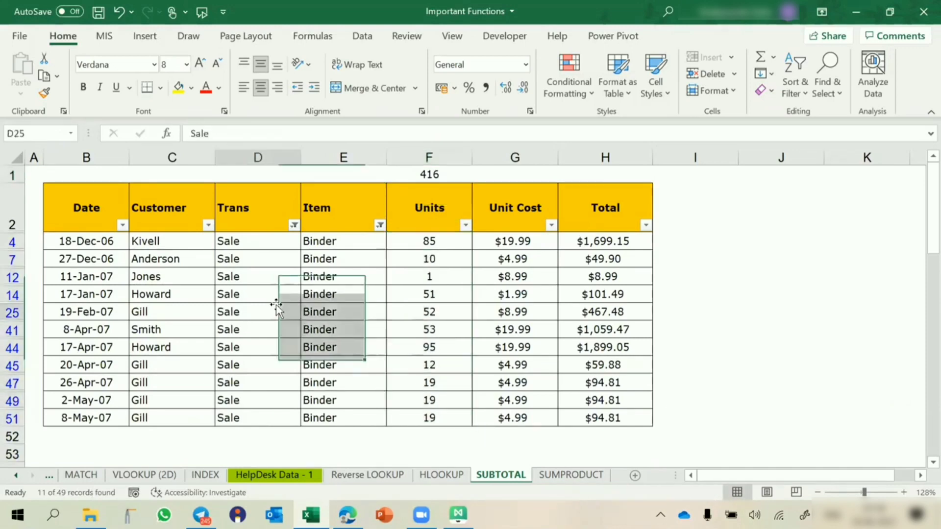
key(ctrl+shift+l)
key(ctrl+shift+l)
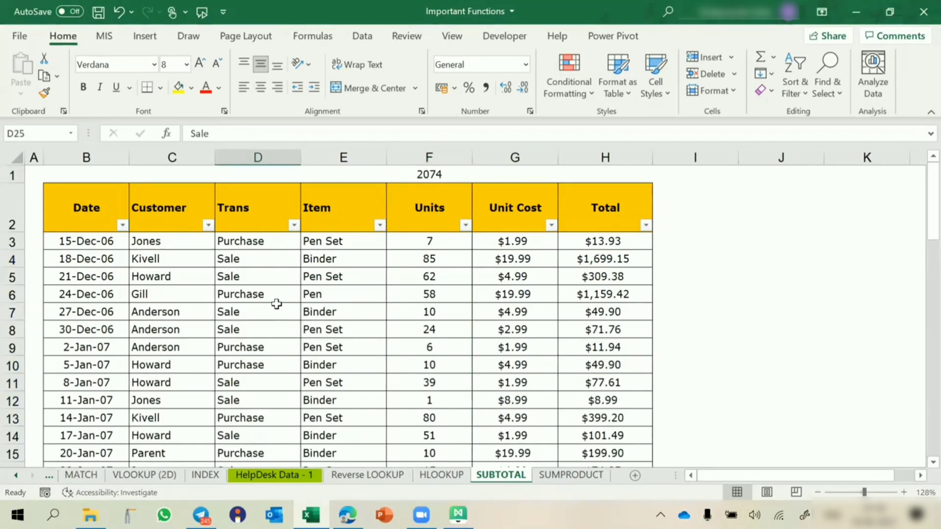
Enter =SUBTOTAL(3,E3:E51) in cell E1 to count the Item entries with COUNTA.
click(337, 177)
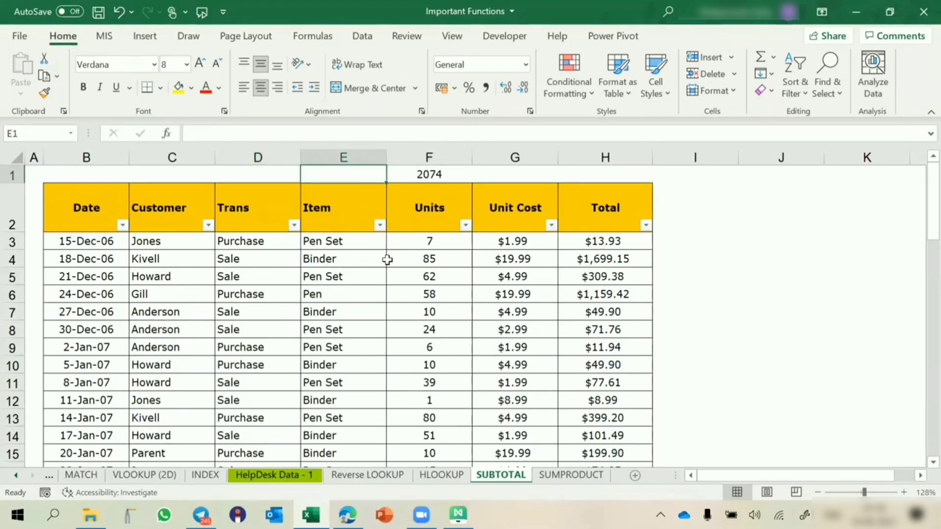
text(=subto)
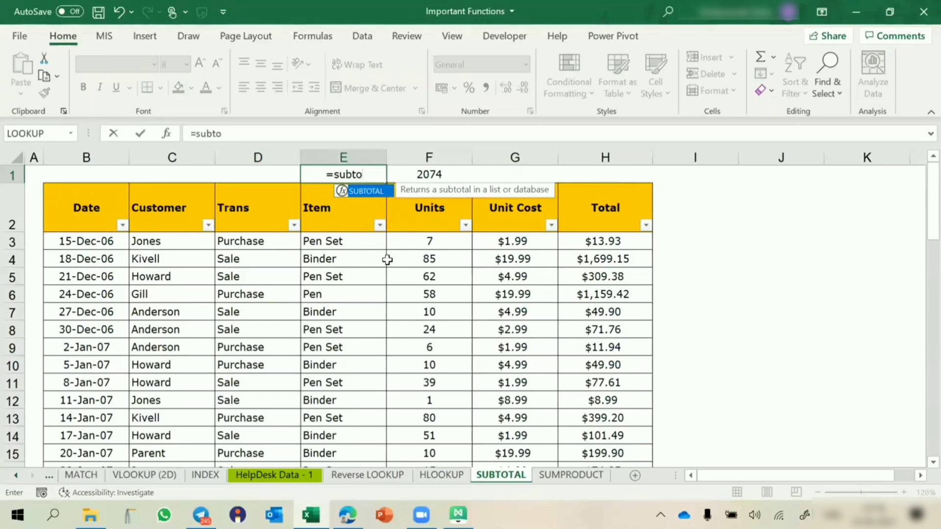
key(Tab)
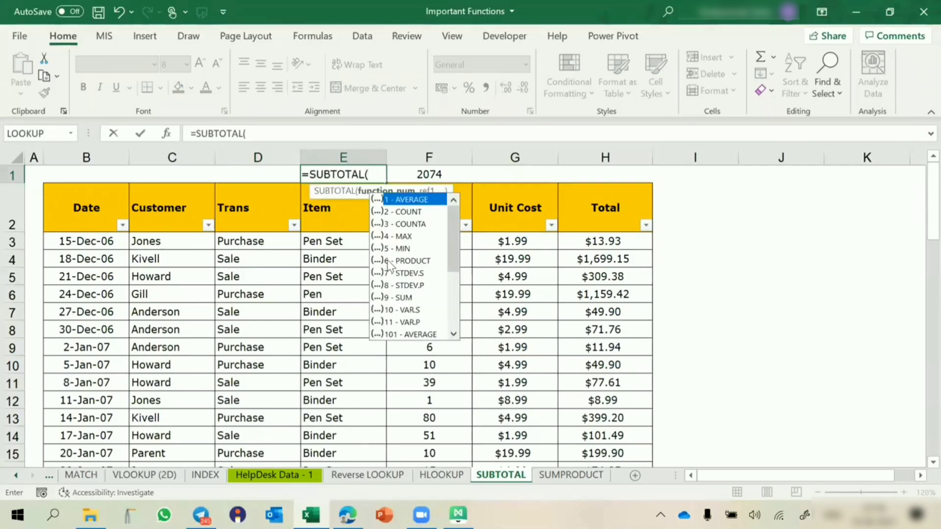
double_click(404, 224)
text(,)
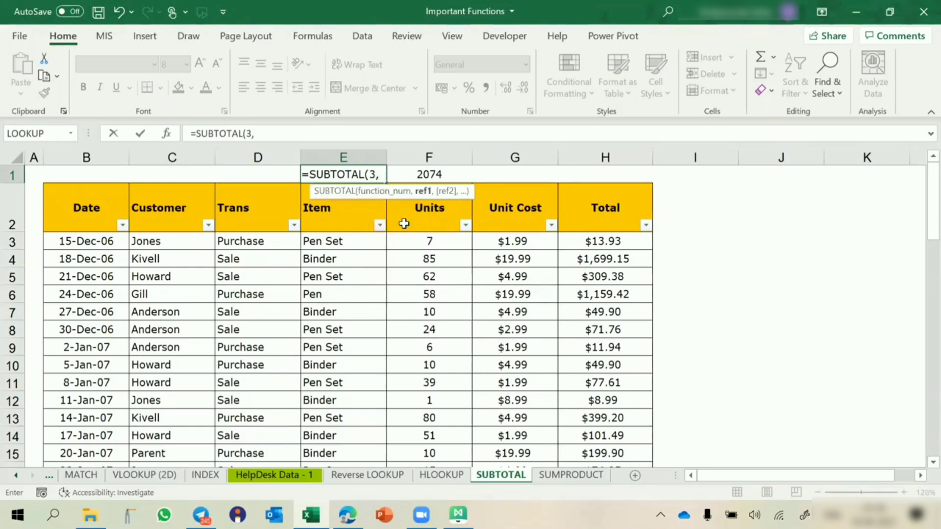
drag(357, 242, 357, 424)
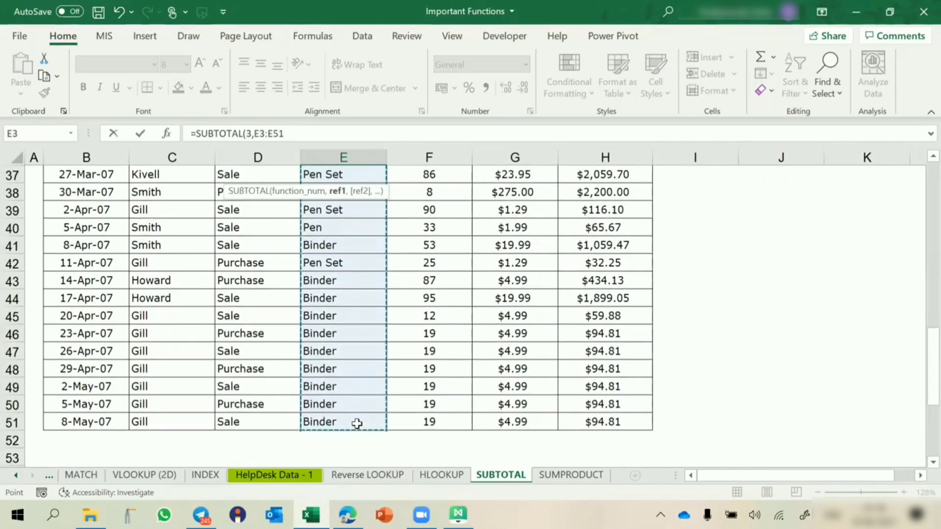
text())
key(Return)
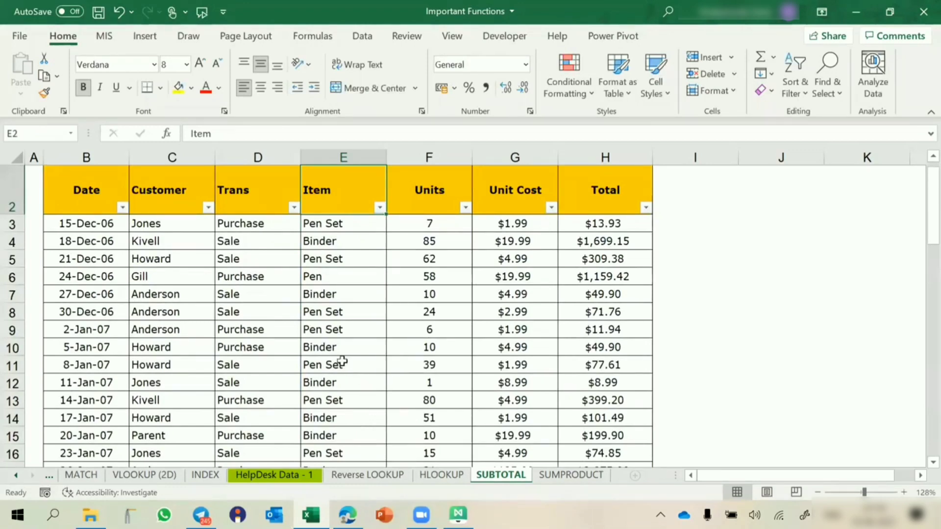
scroll(340, 355, up, 1)
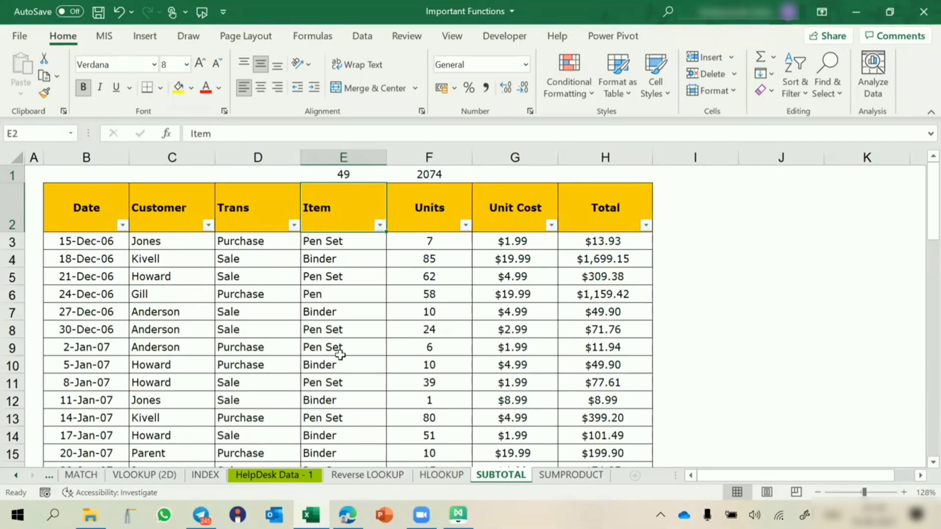
click(209, 225)
click(81, 343)
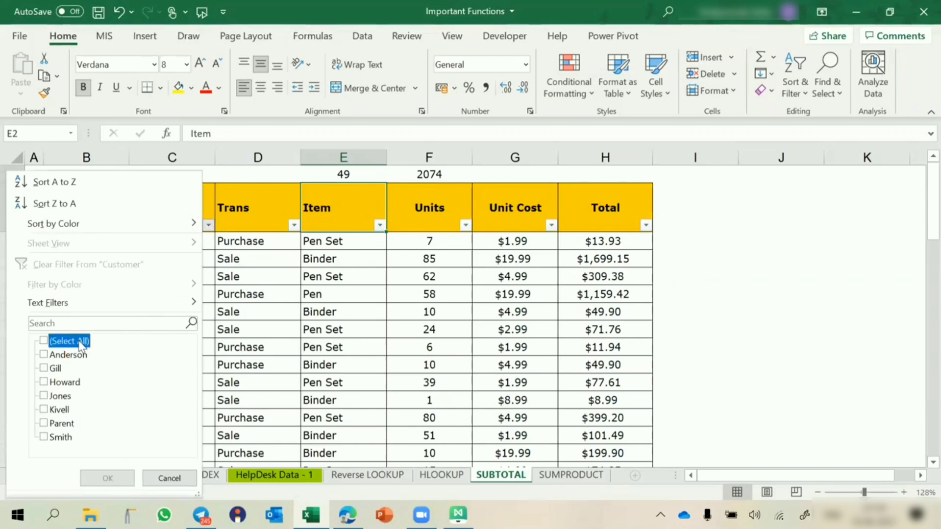
click(69, 355)
click(107, 479)
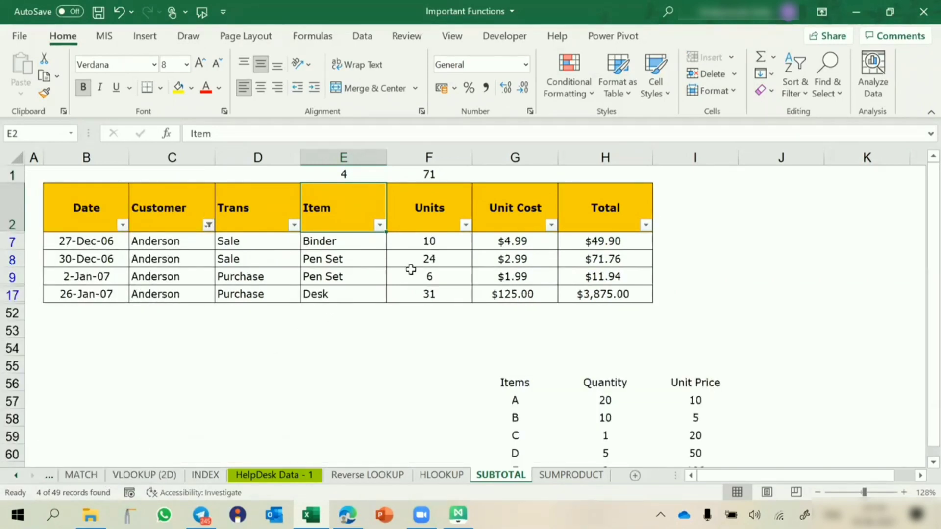
drag(430, 243, 430, 294)
click(277, 272)
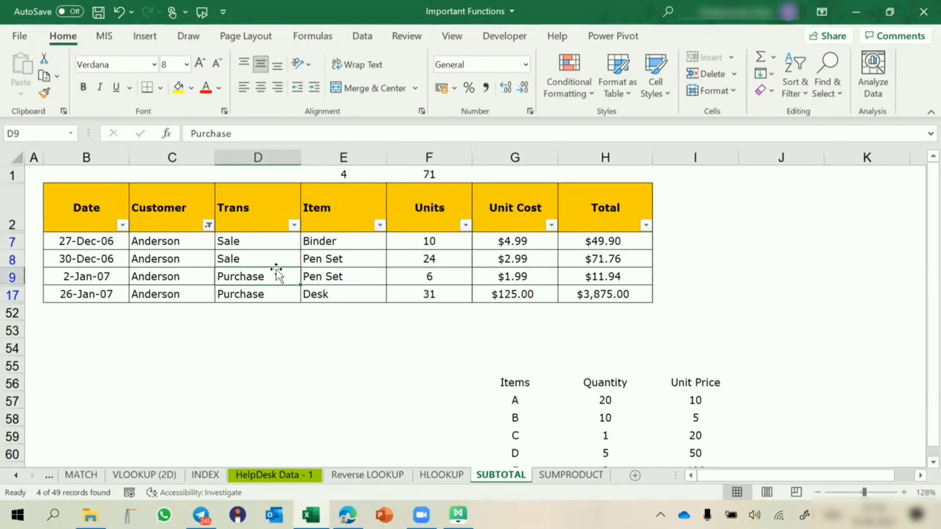
key(alt+h)
key(s)
key(c)
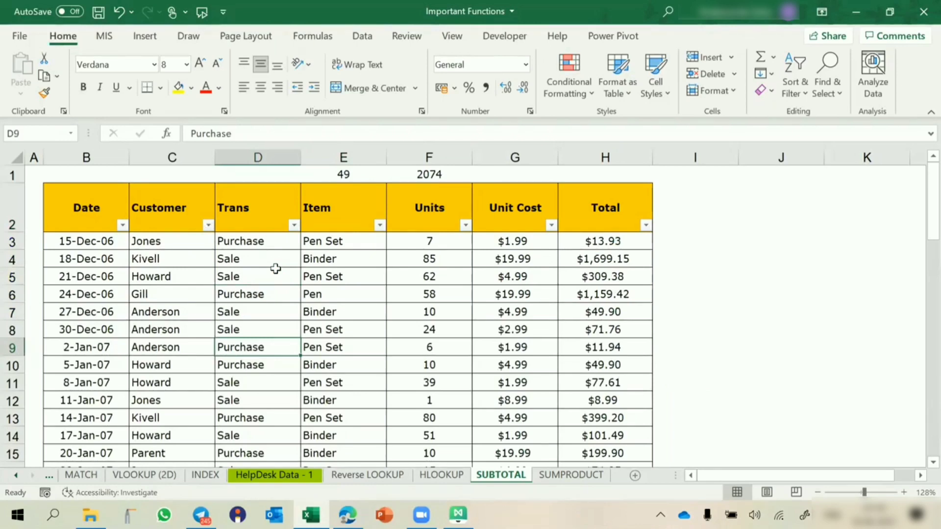
click(343, 174)
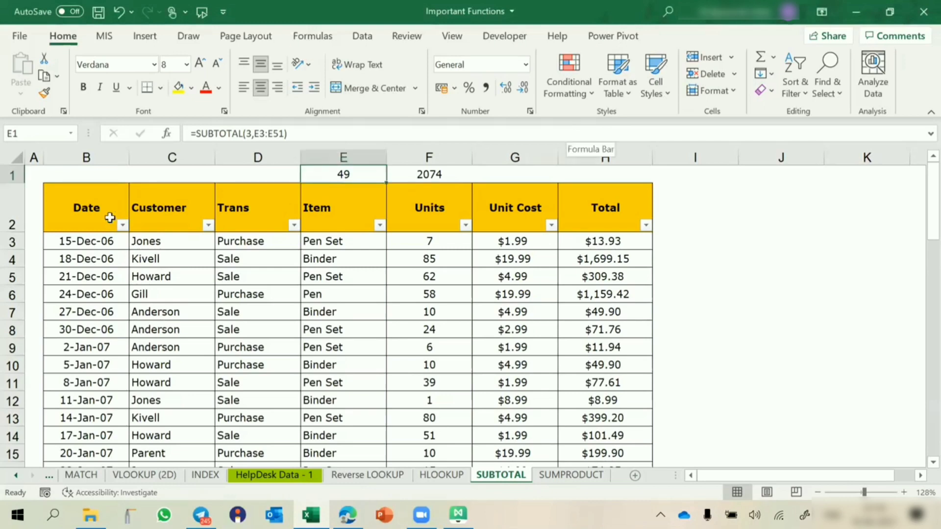
click(91, 171)
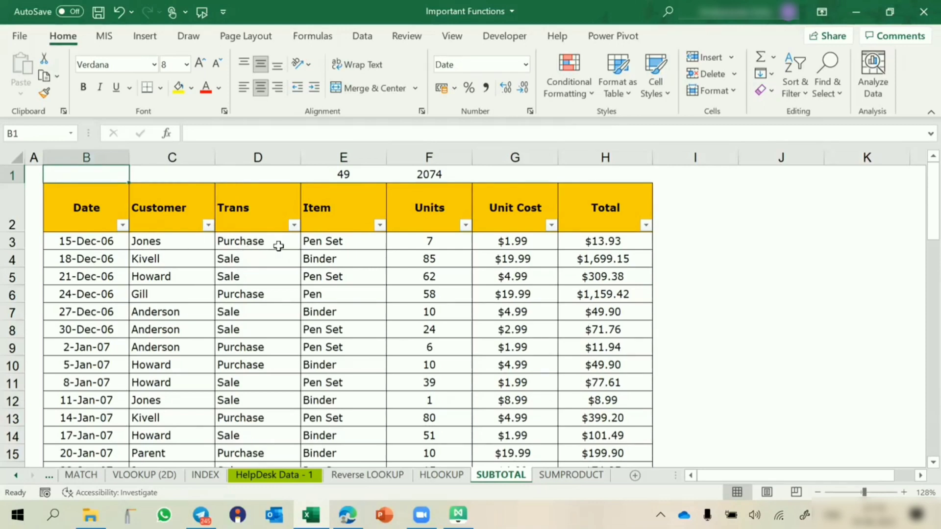
click(294, 225)
click(147, 341)
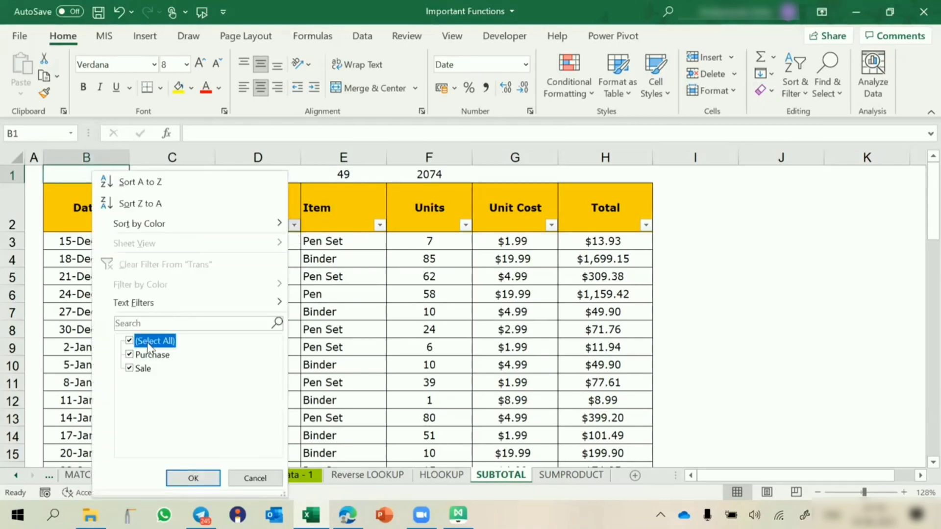
click(148, 356)
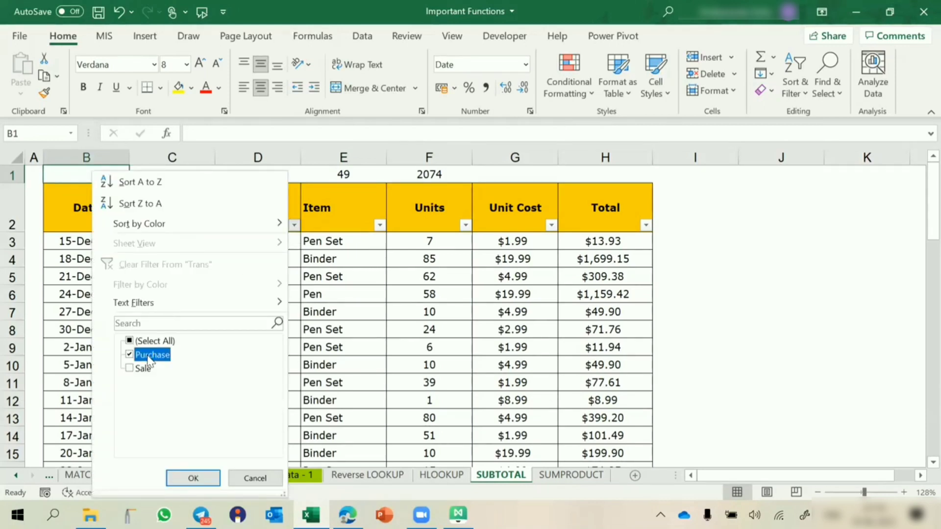
click(186, 478)
scroll(88, 391, down, 3)
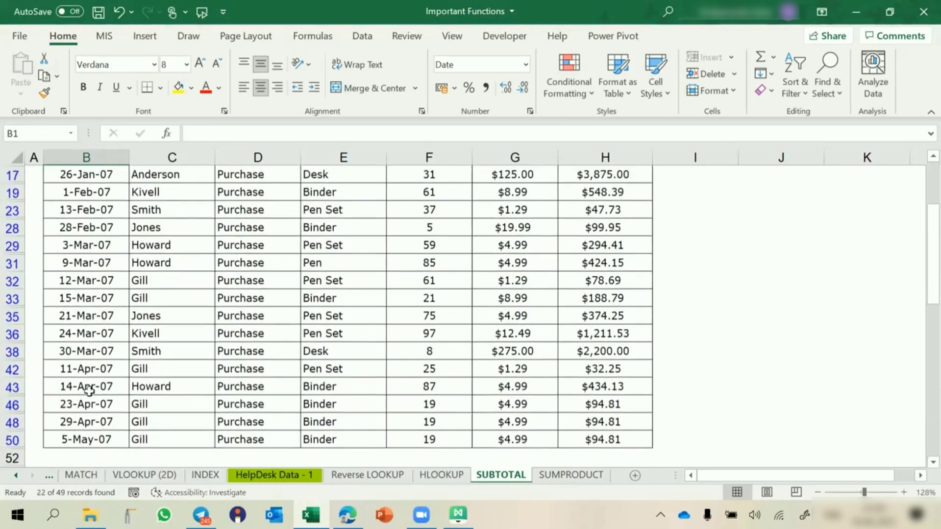
scroll(89, 390, down, 1)
click(77, 403)
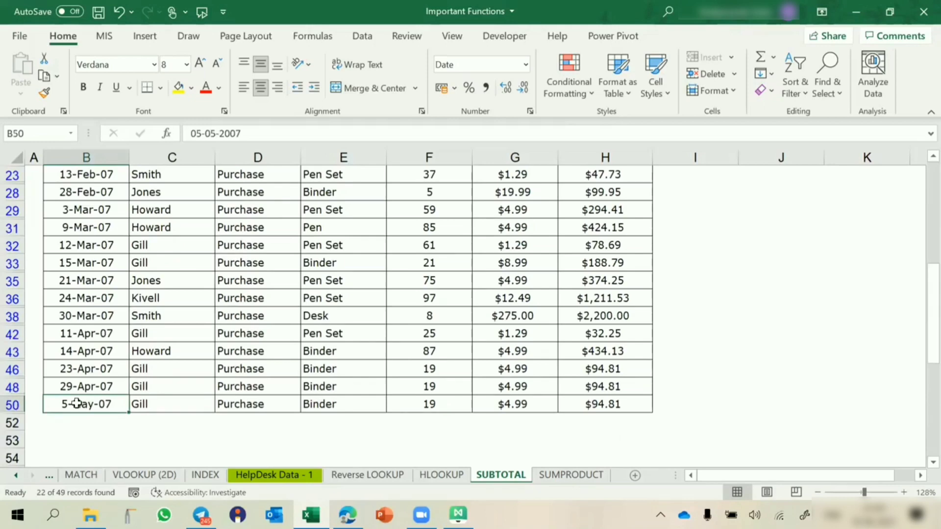
scroll(77, 403, up, 4)
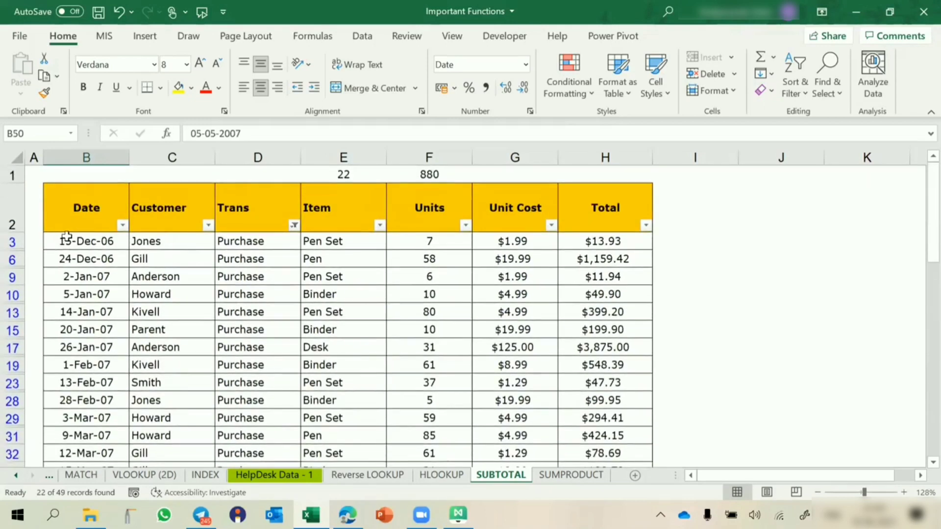
click(181, 297)
key(alt)
key(d)
key(f)
key(s)
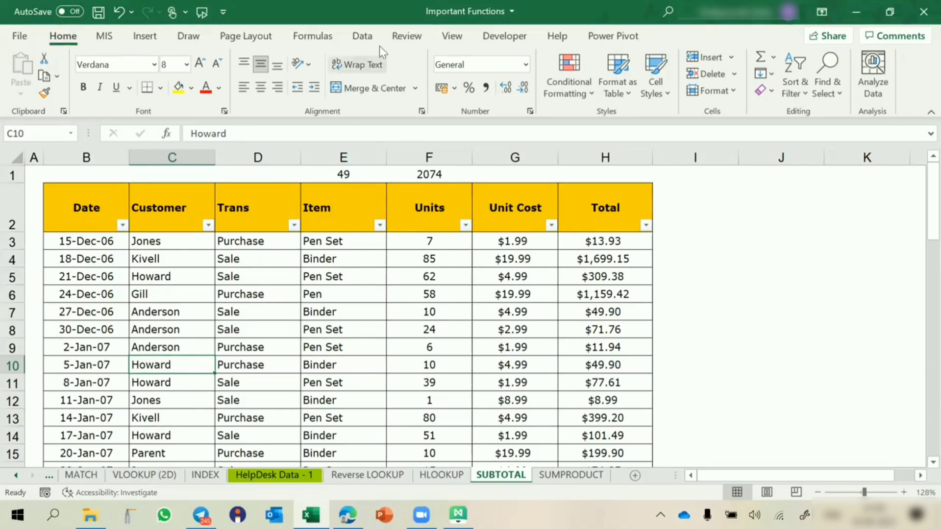
Start a SUBTOTAL formula in cell B1, replacing the mistakenly picked SUBSTITUTE function.
click(497, 206)
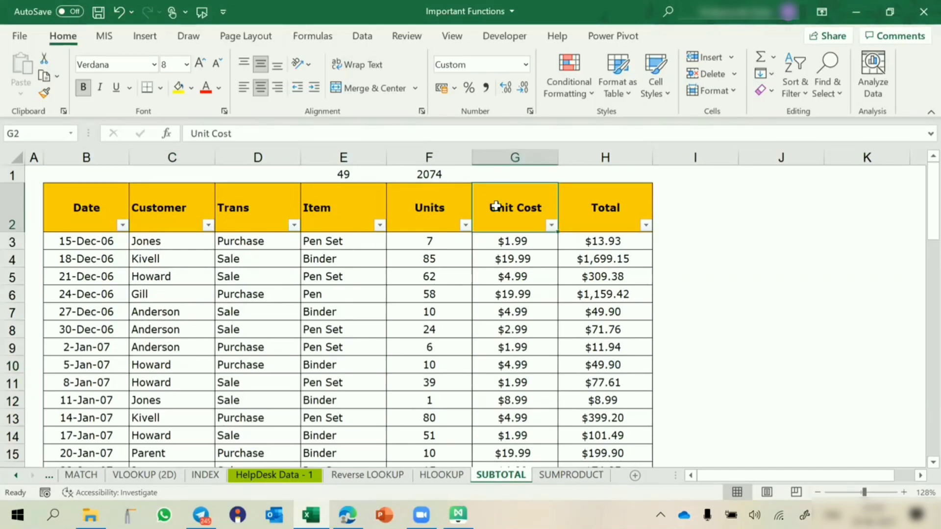
click(66, 184)
click(114, 168)
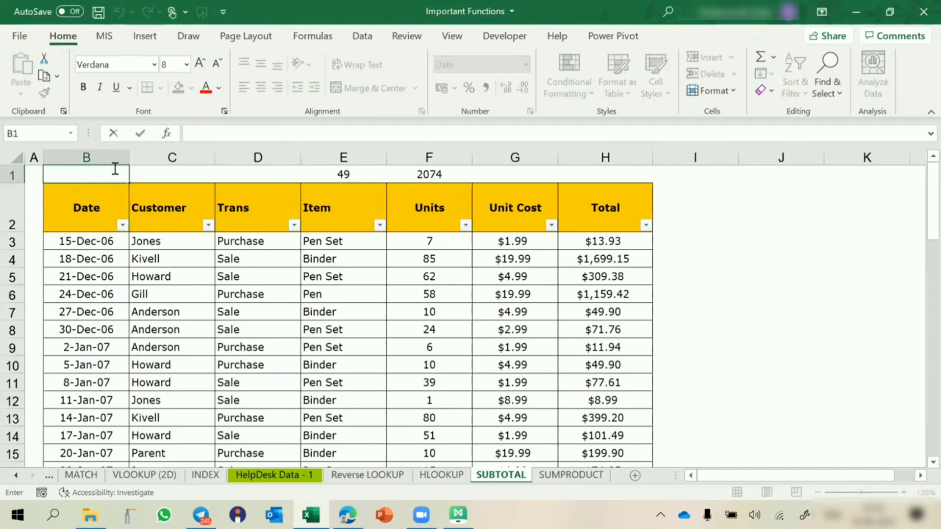
text(=sub)
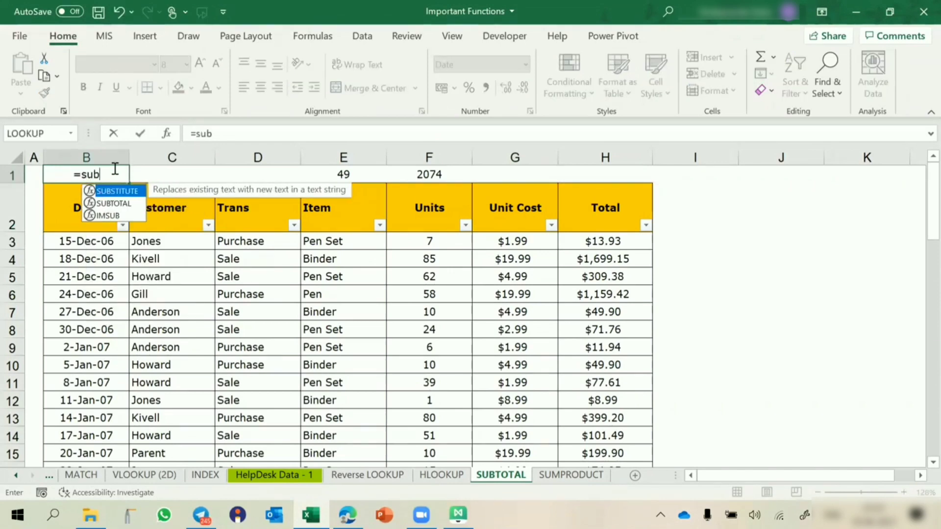
key(Tab)
key(BackSpace)
key(BackSpace)
key(BackSpace)
key(BackSpace)
key(BackSpace)
key(BackSpace)
key(BackSpace)
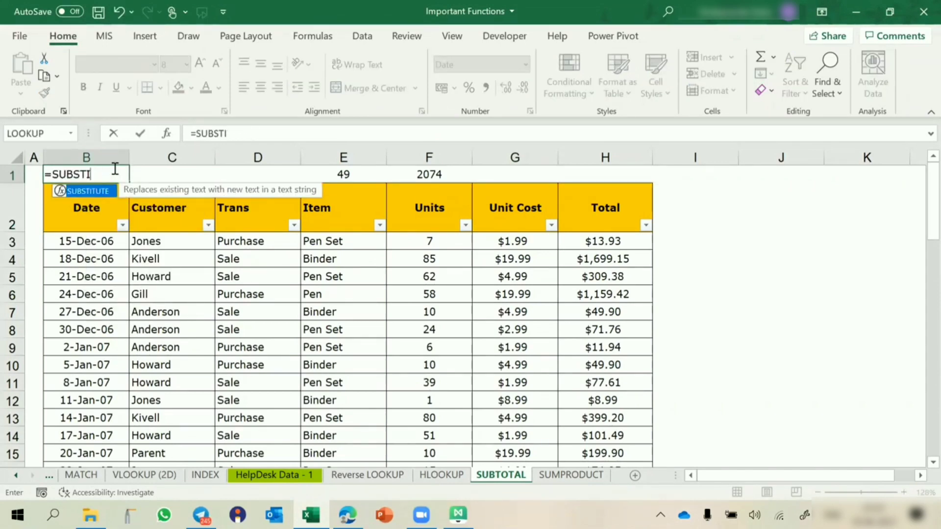
key(BackSpace)
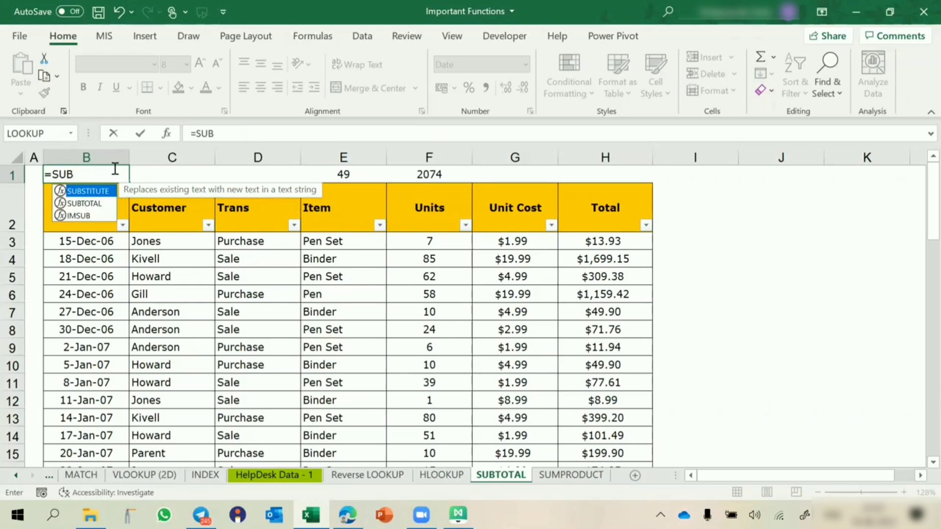
key(Down)
key(Tab)
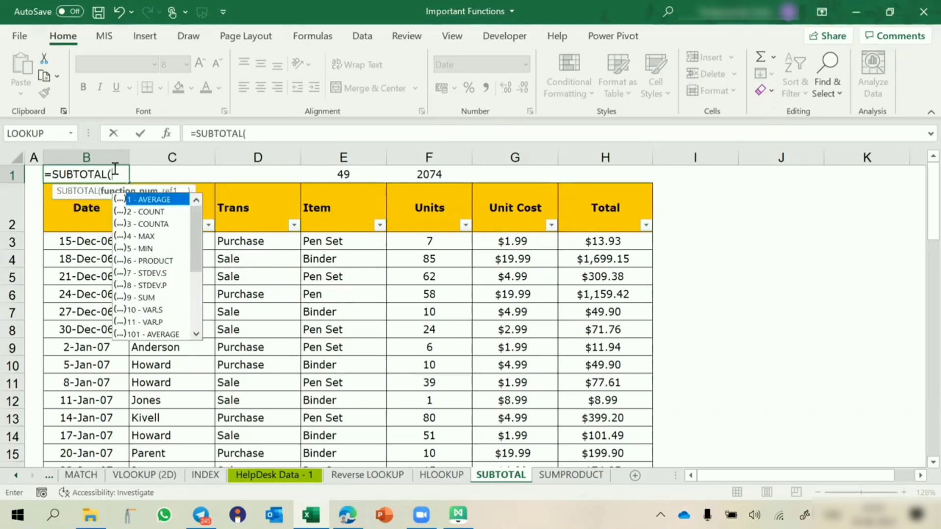
Complete B1 as =SUBTOTAL(4,B3:B51) so it shows the latest date, 8-May-07.
scroll(160, 287, down, 1)
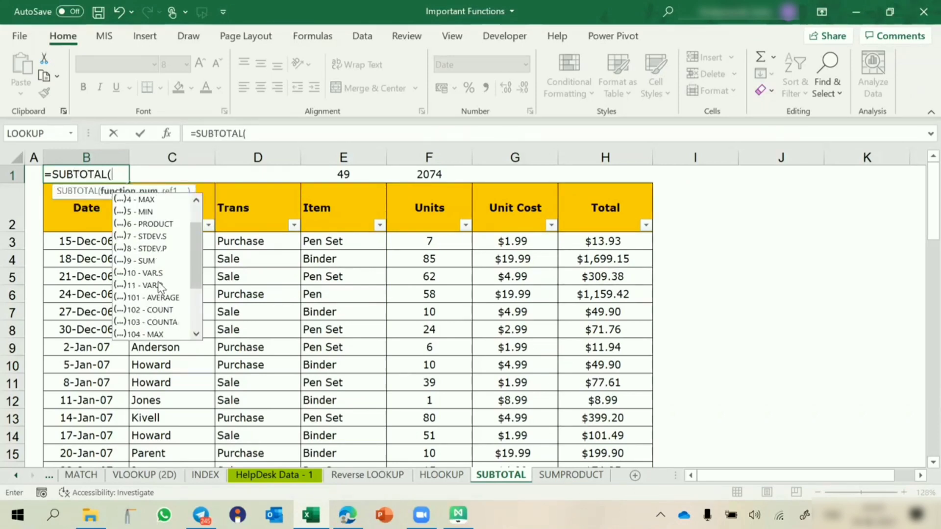
scroll(156, 286, up, 1)
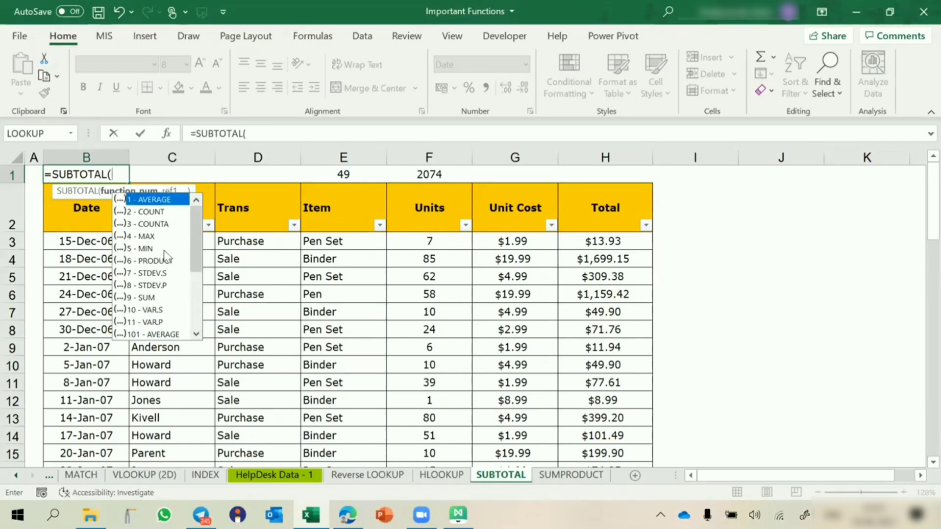
click(145, 236)
double_click(145, 237)
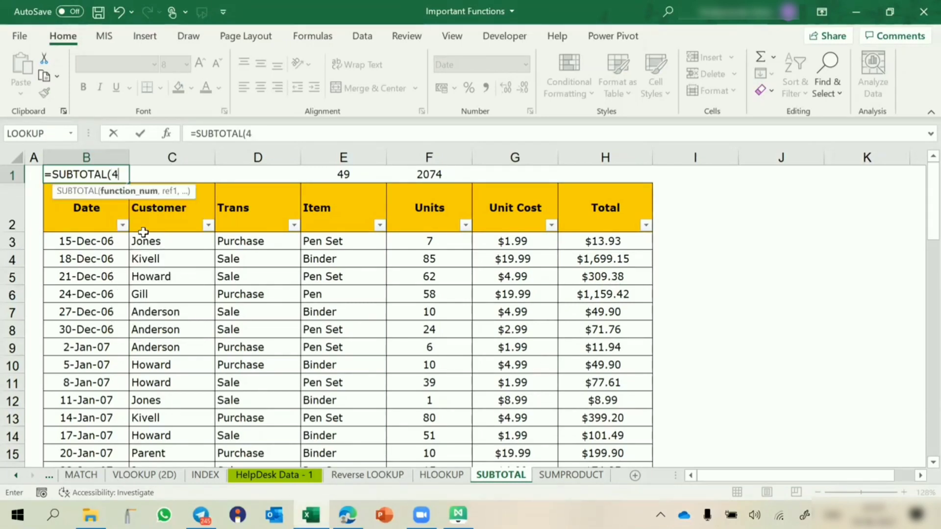
text(,)
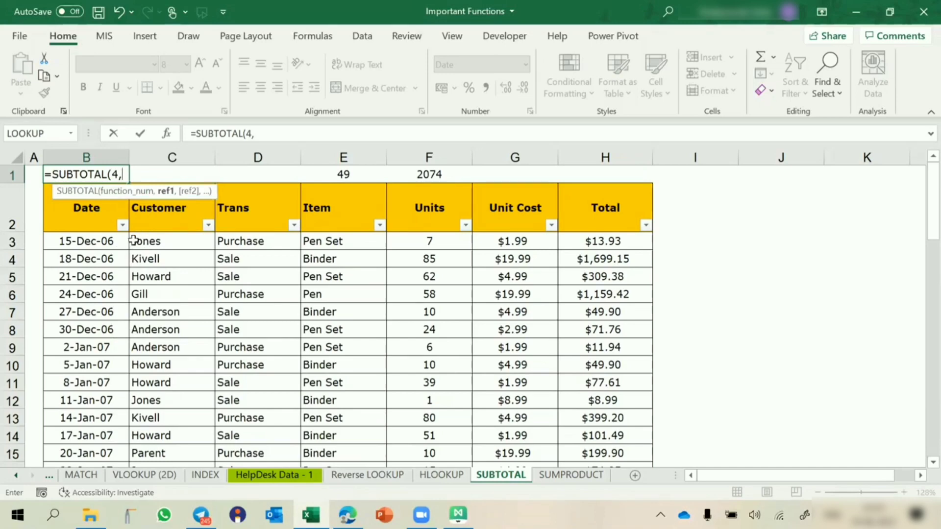
drag(99, 243, 111, 424)
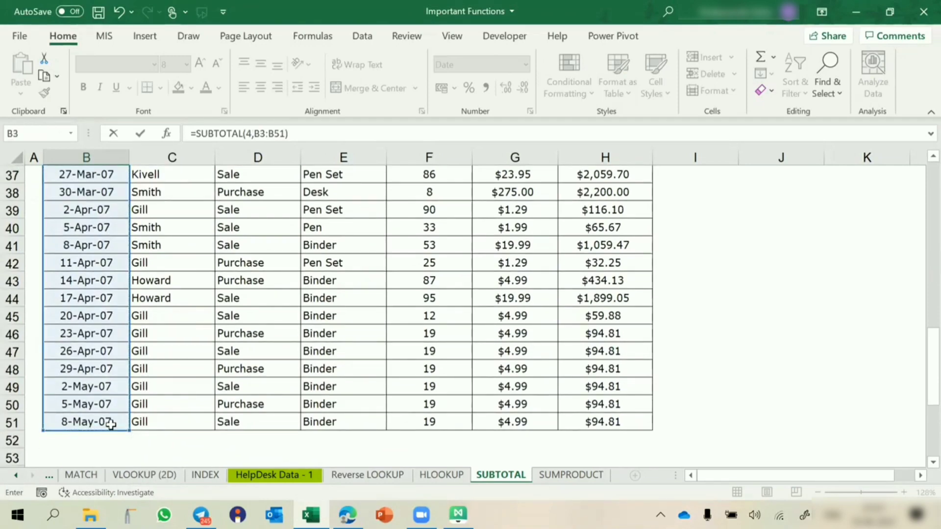
key(Return)
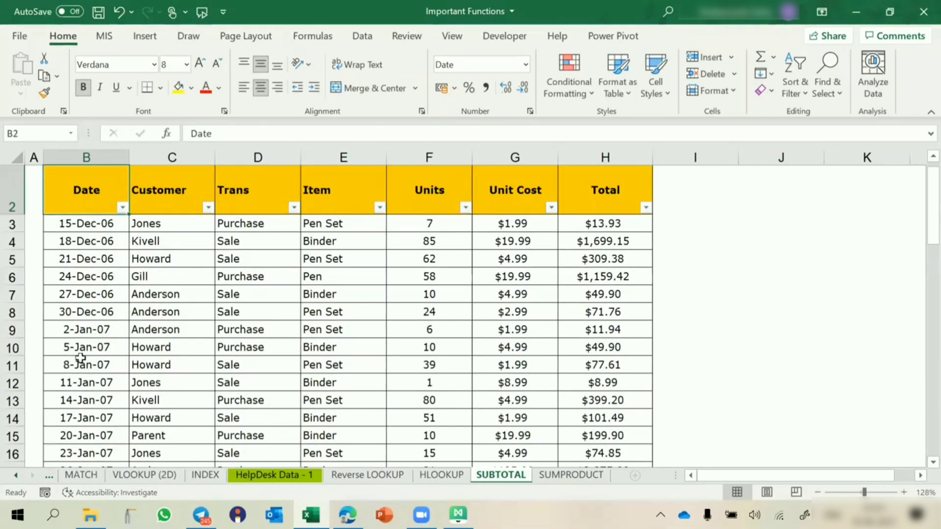
Open the filter choices for the Customer column.
scroll(81, 351, up, 1)
click(82, 351)
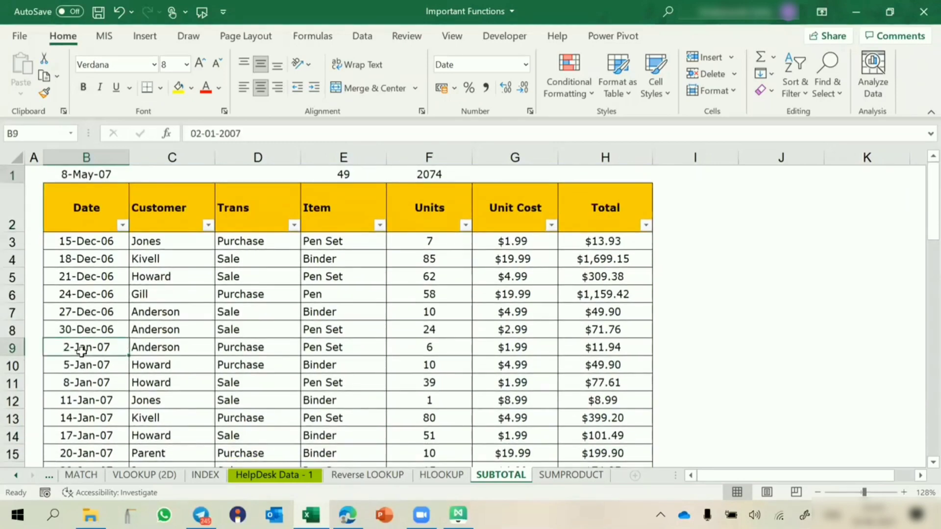
click(208, 225)
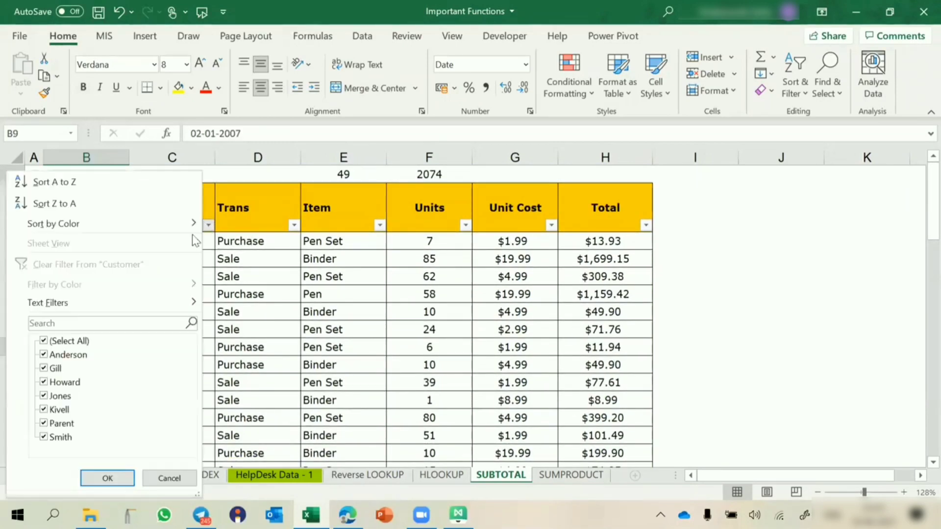
Filter the Customer column to show only Smith.
click(69, 342)
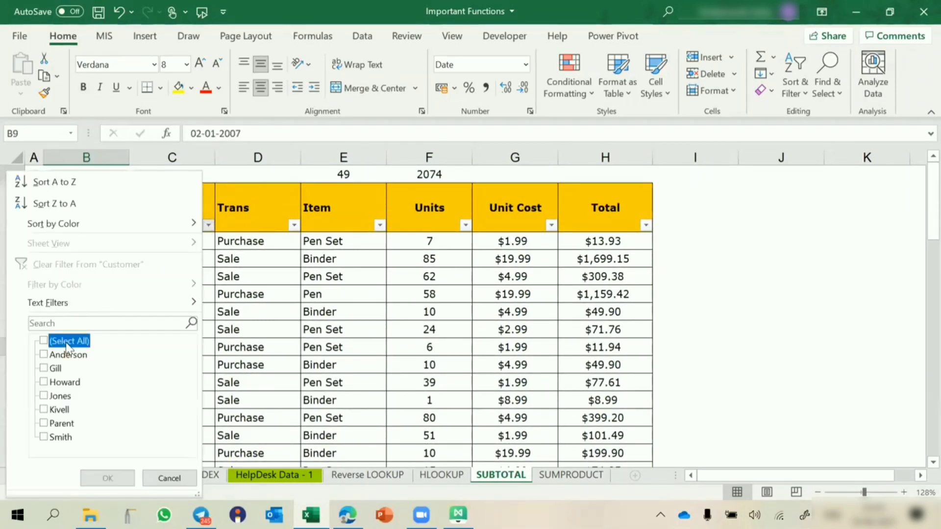
click(58, 437)
click(107, 478)
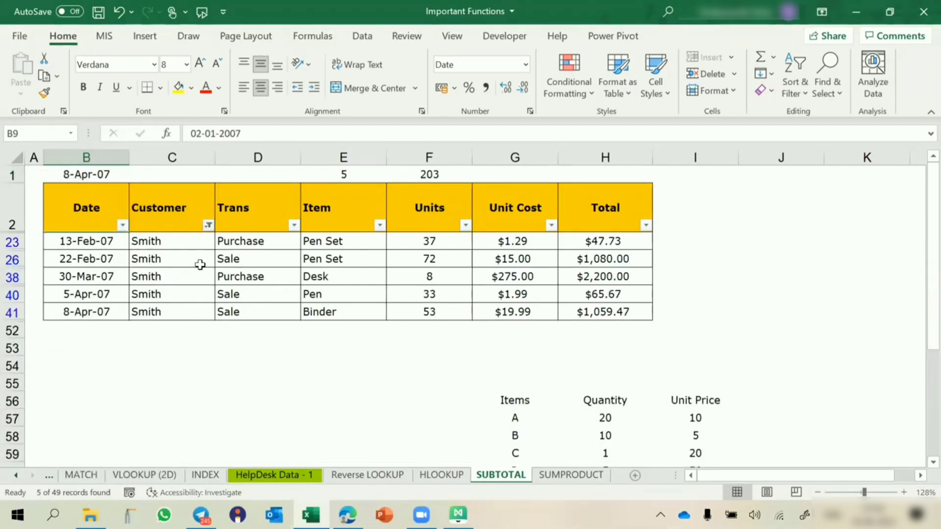
Switch the Customer filter to Howard only and check the latest Howard date.
click(208, 226)
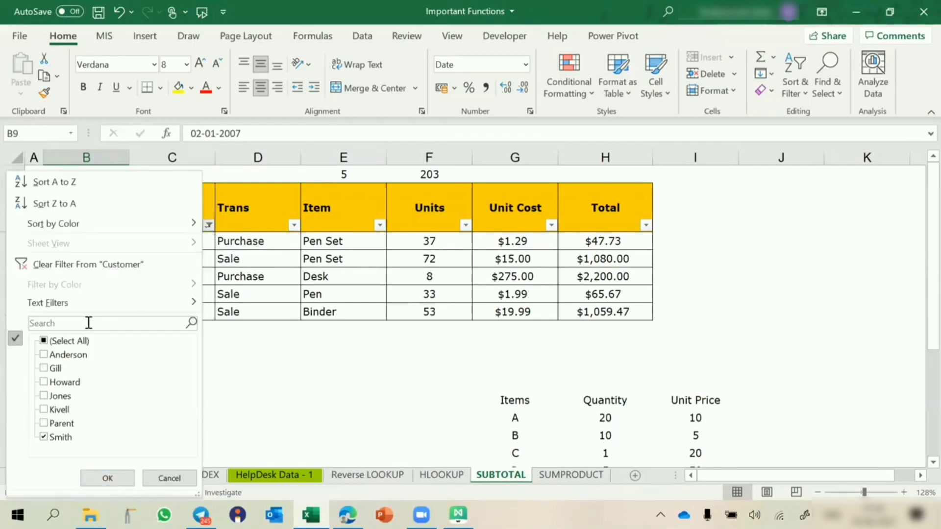
click(45, 438)
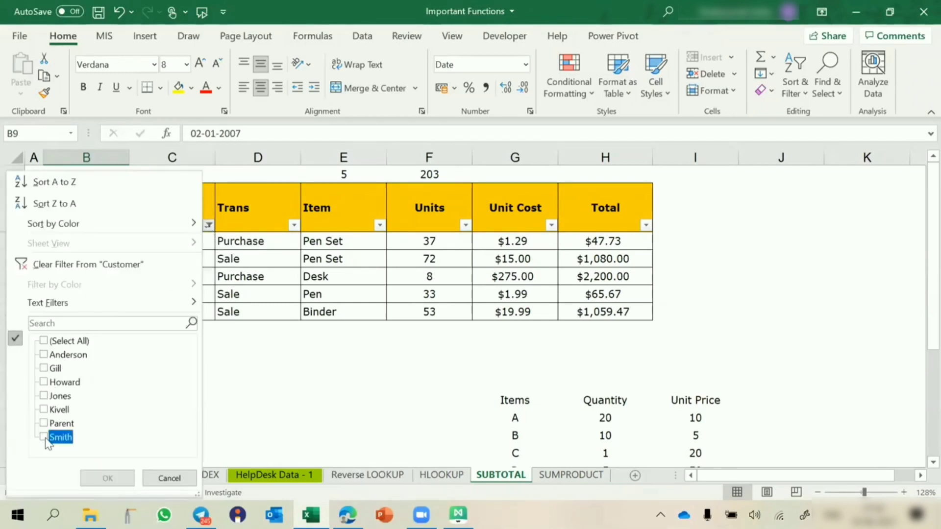
click(43, 383)
click(117, 483)
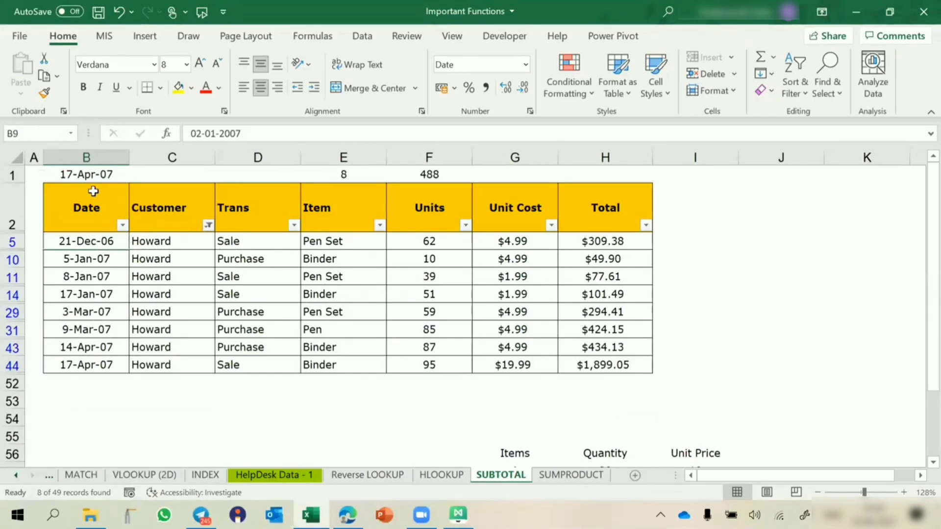
click(73, 365)
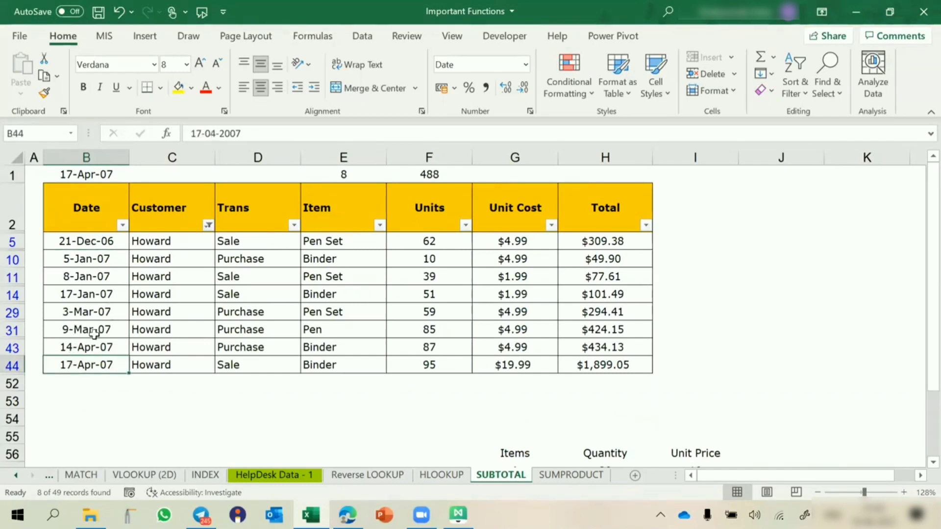
Clear the Customer filter so all rows show, with B1 8-May-07, E1 49, F1 2074.
click(208, 297)
key(alt)
key(a)
key(c)
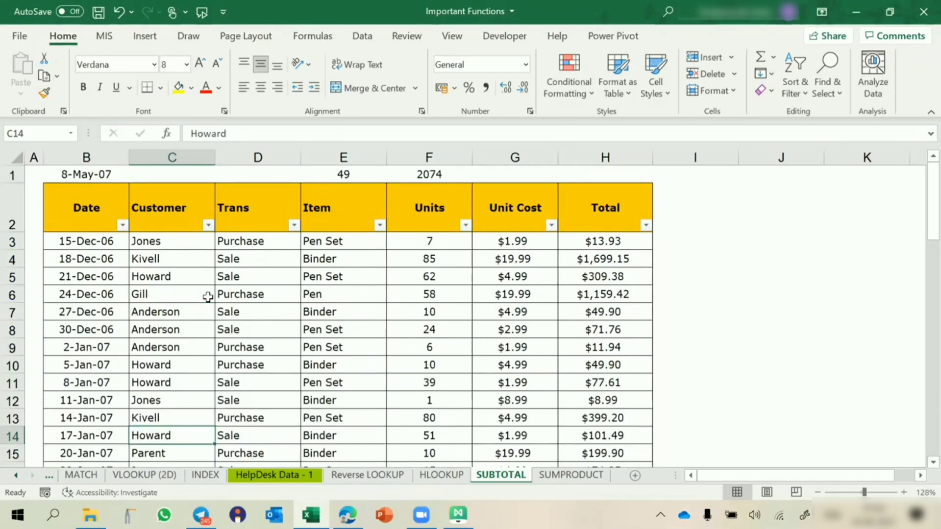
Insert a blank column C before the Customer column.
click(170, 243)
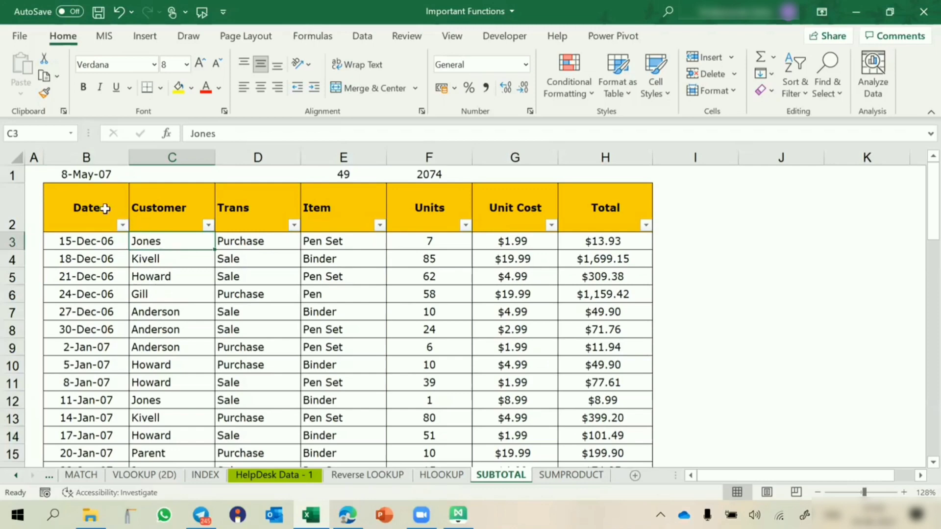
drag(101, 208, 515, 439)
scroll(396, 383, up, 10)
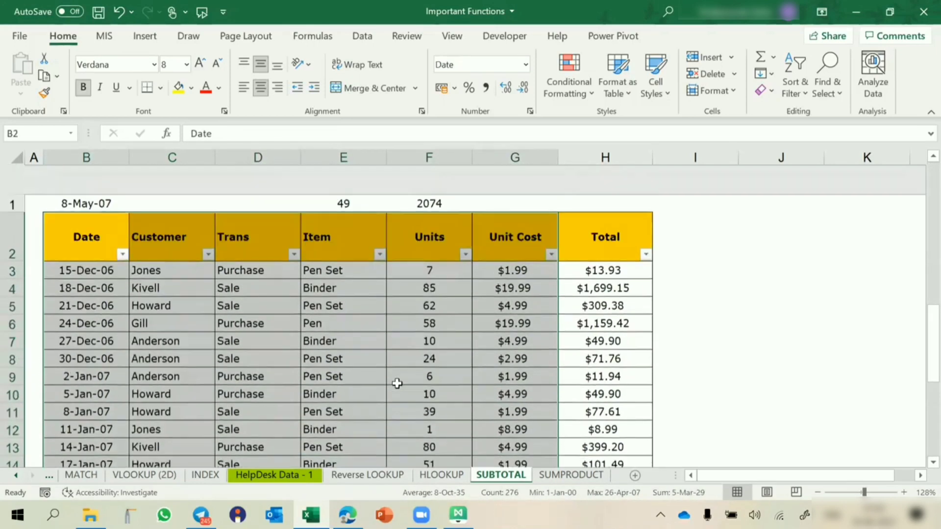
click(167, 156)
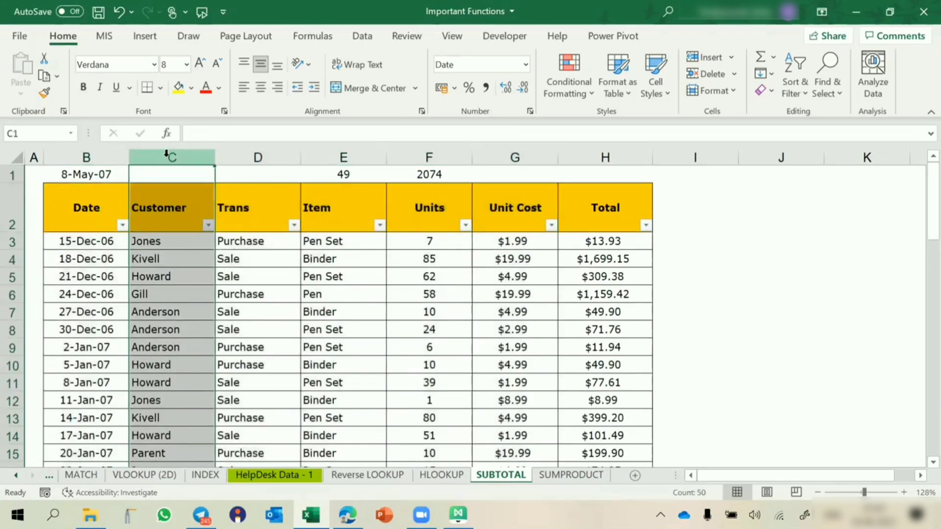
drag(167, 155, 166, 155)
right_click(167, 155)
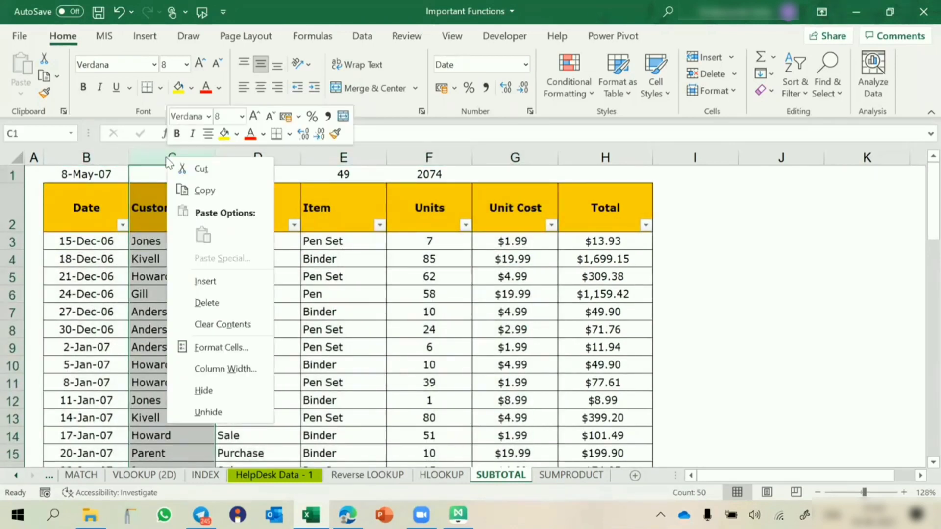
click(193, 281)
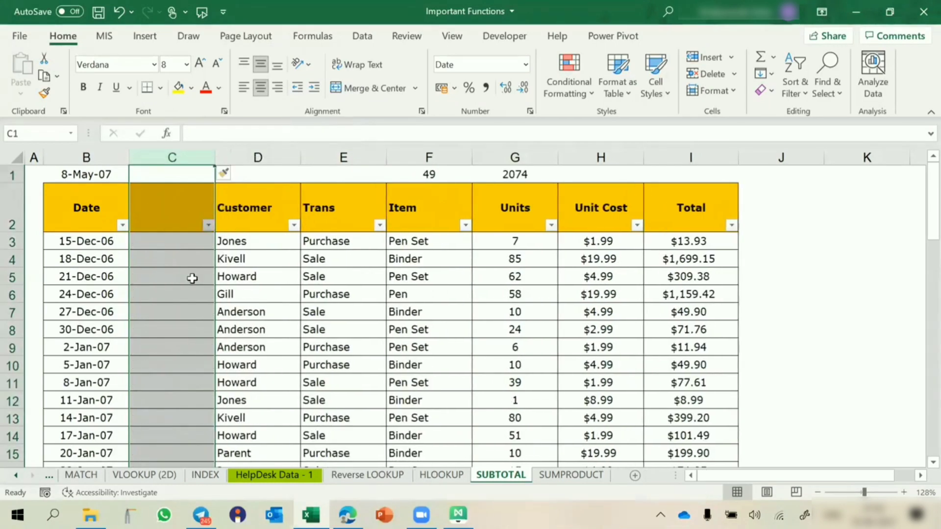
Head the new column SL and select its empty cells C3 to C10.
click(164, 221)
text(S)
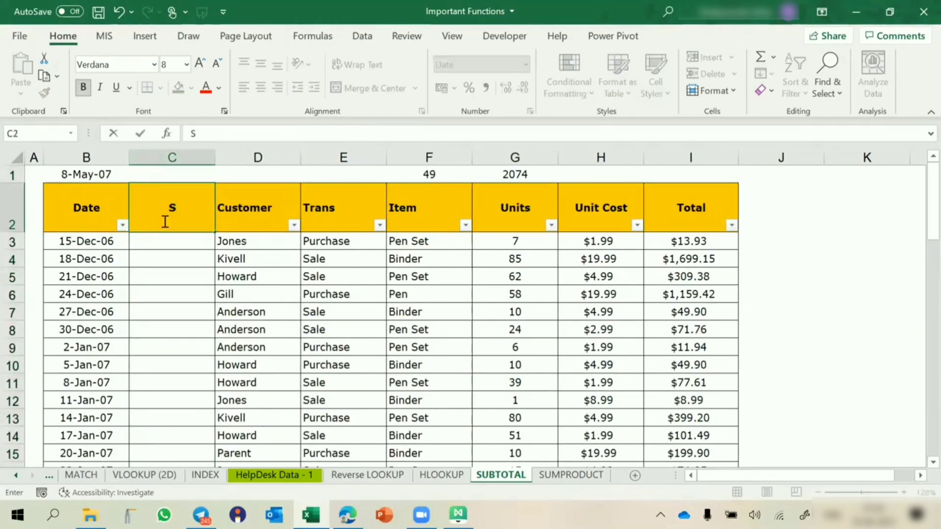
text(L)
key(Return)
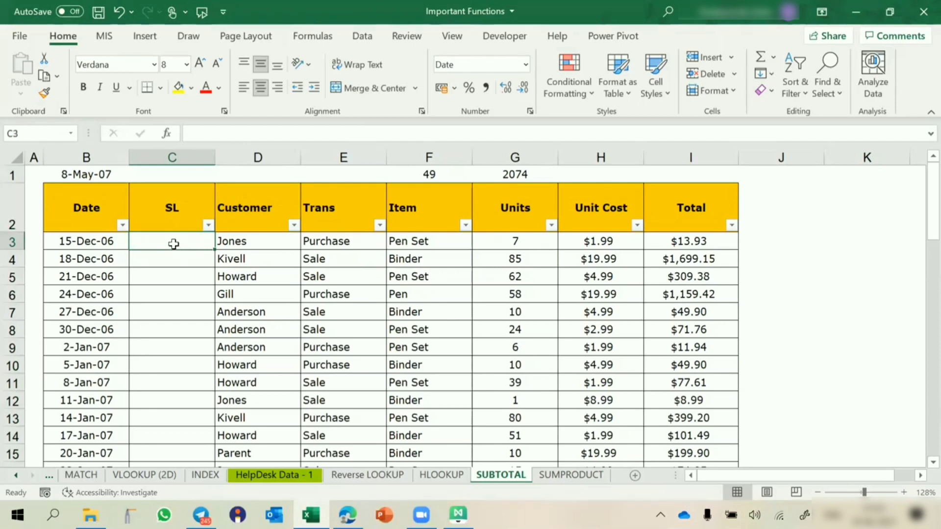
drag(174, 244, 174, 365)
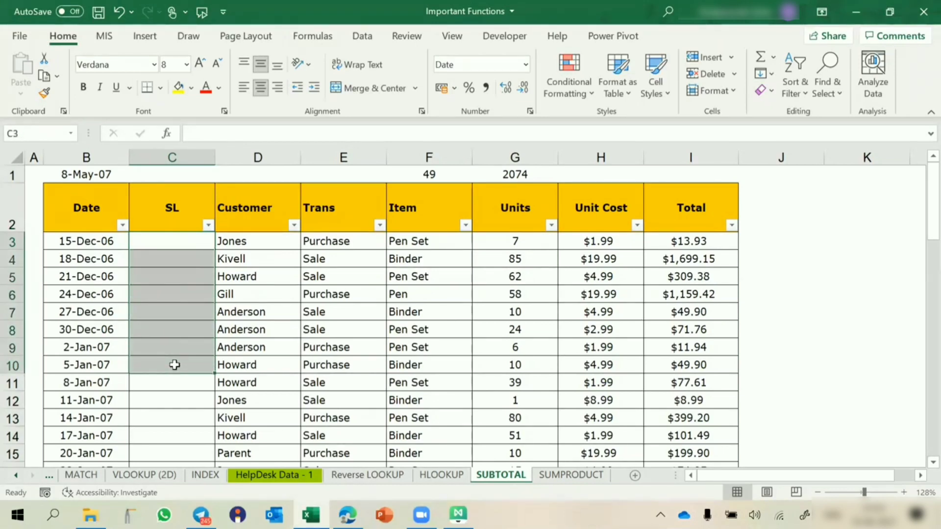
click(247, 255)
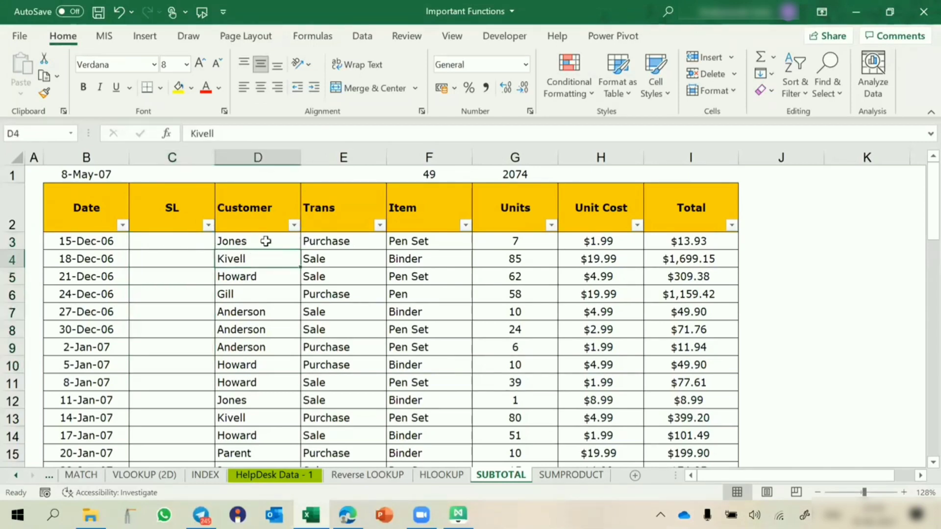
click(295, 225)
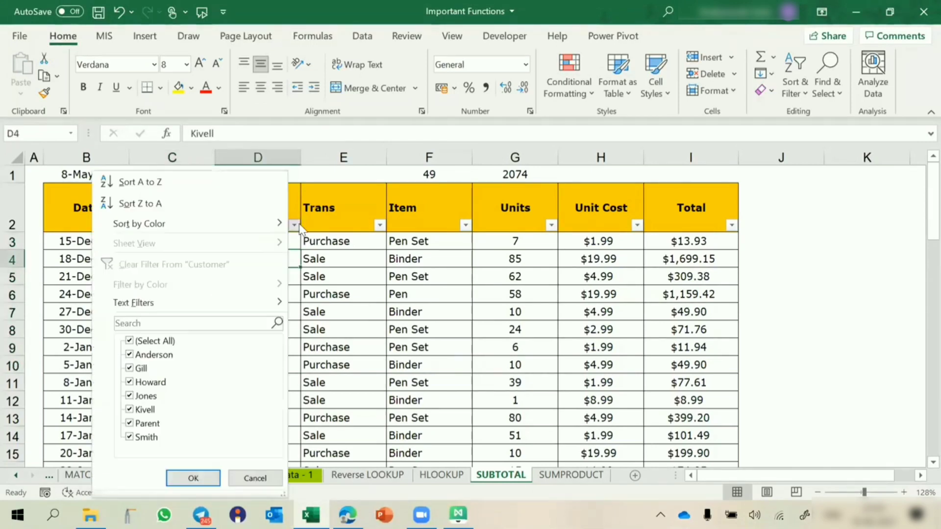
click(153, 340)
click(153, 354)
click(151, 382)
click(146, 395)
click(193, 478)
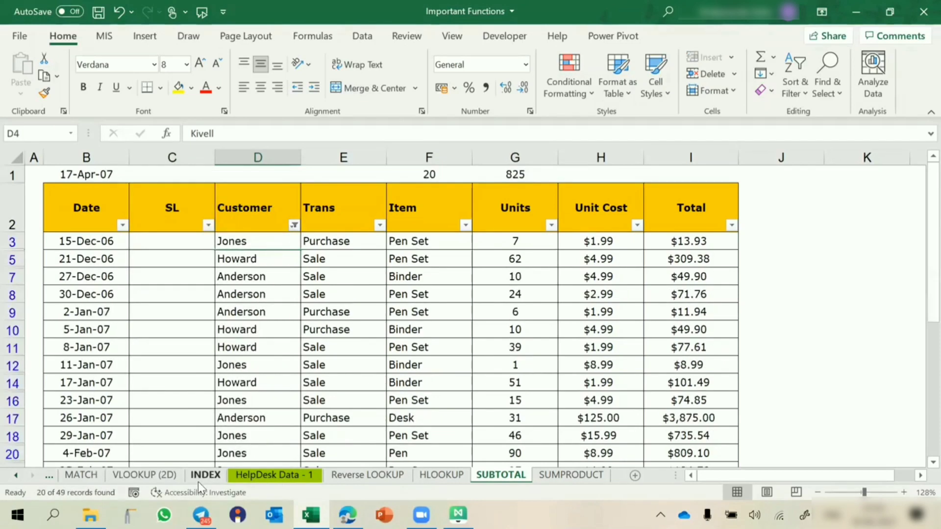
click(196, 240)
drag(196, 240, 185, 382)
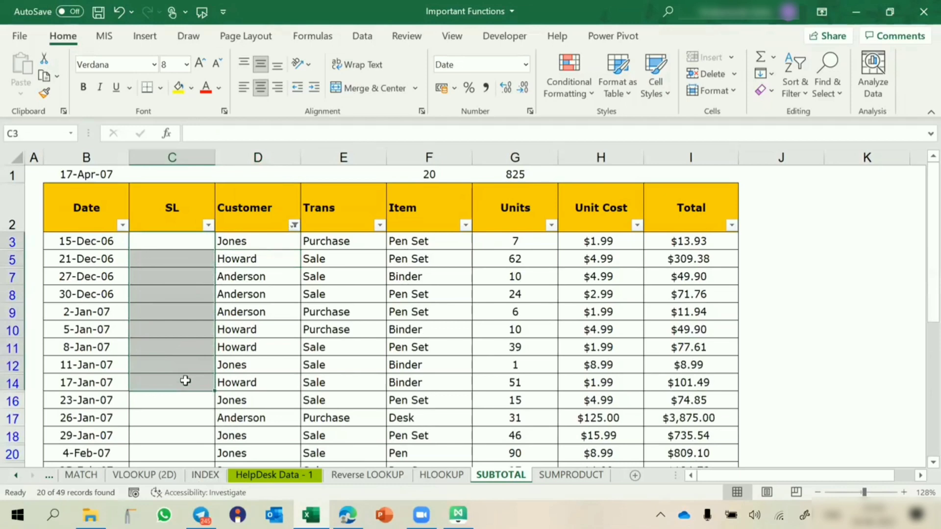
click(288, 258)
key(alt+d)
key(f)
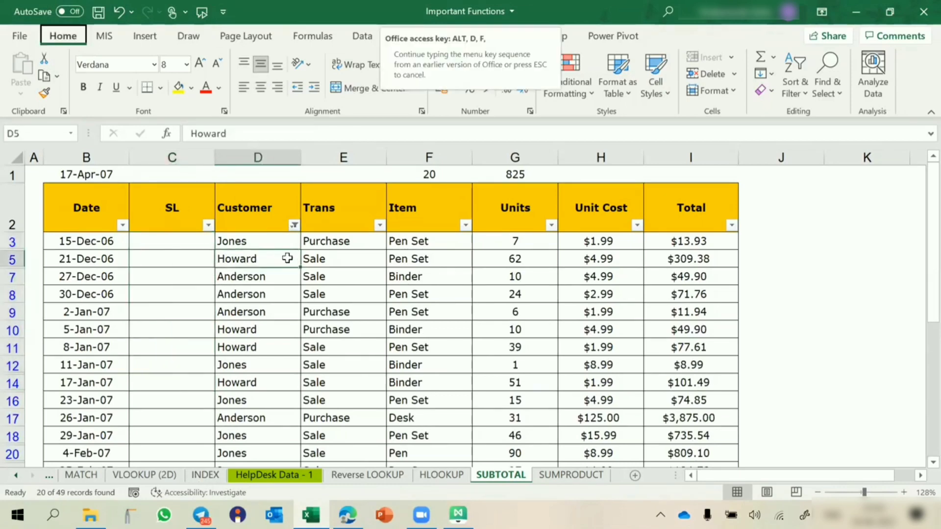
key(s)
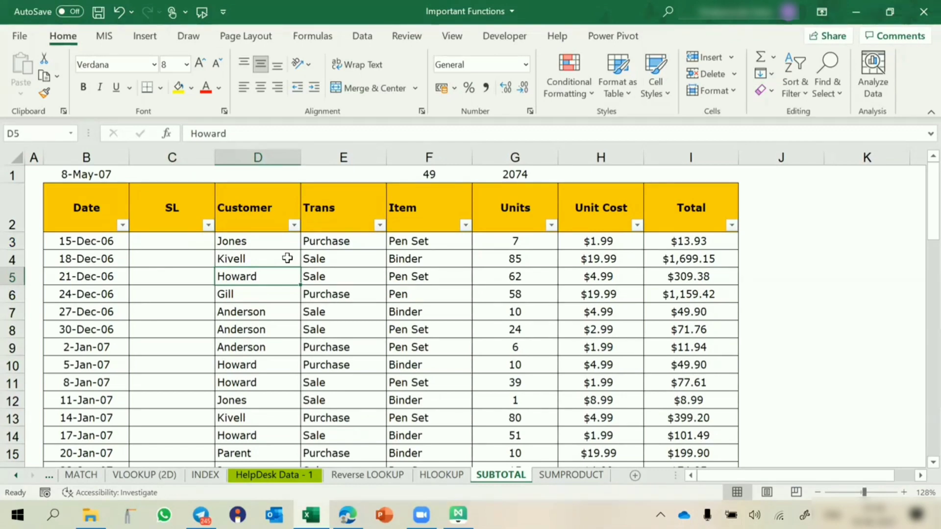
click(168, 244)
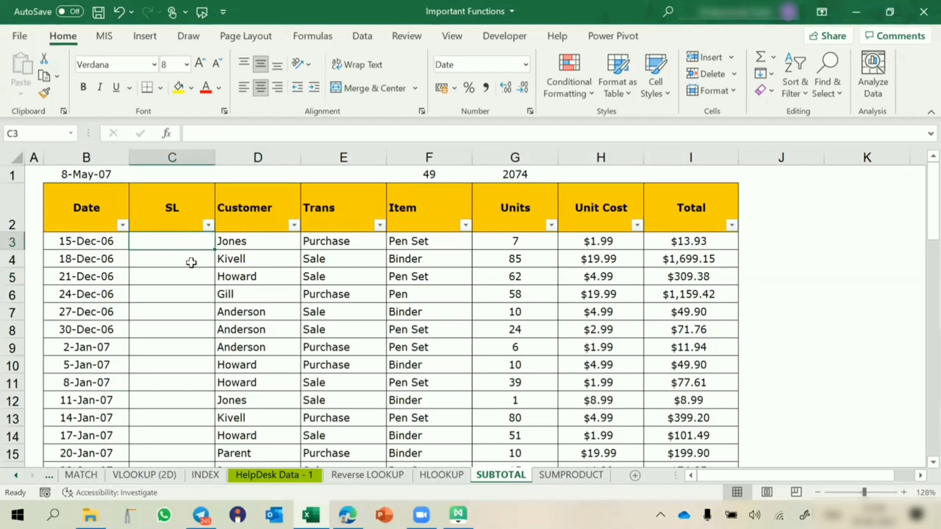
click(243, 241)
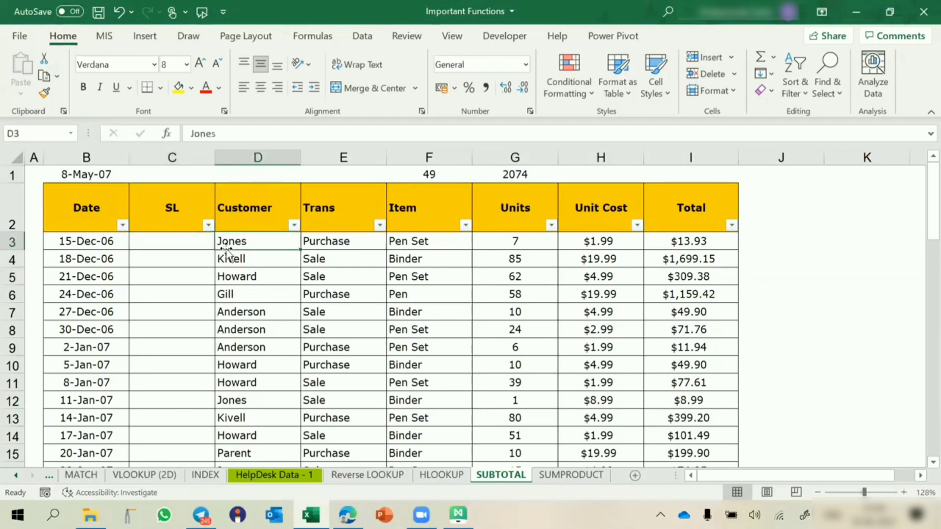
click(194, 285)
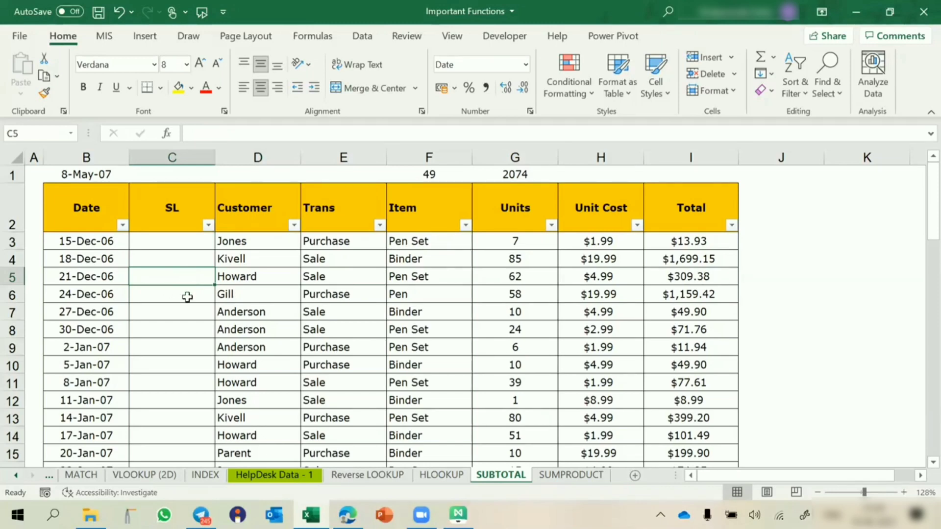
Enter =SUBTOTAL(3,$D$3:D3) in C3 as a running count over Customer.
click(189, 294)
click(201, 242)
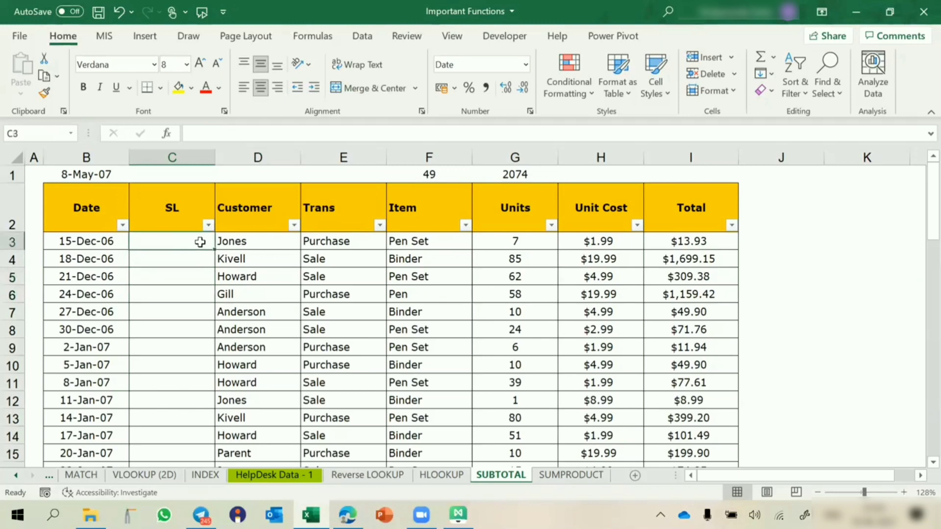
text(=SUB)
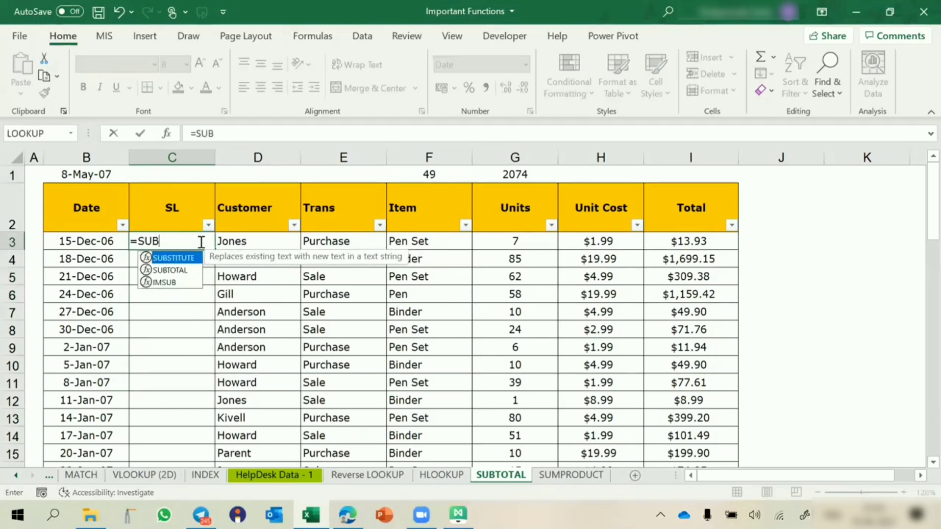
text(T)
key(Tab)
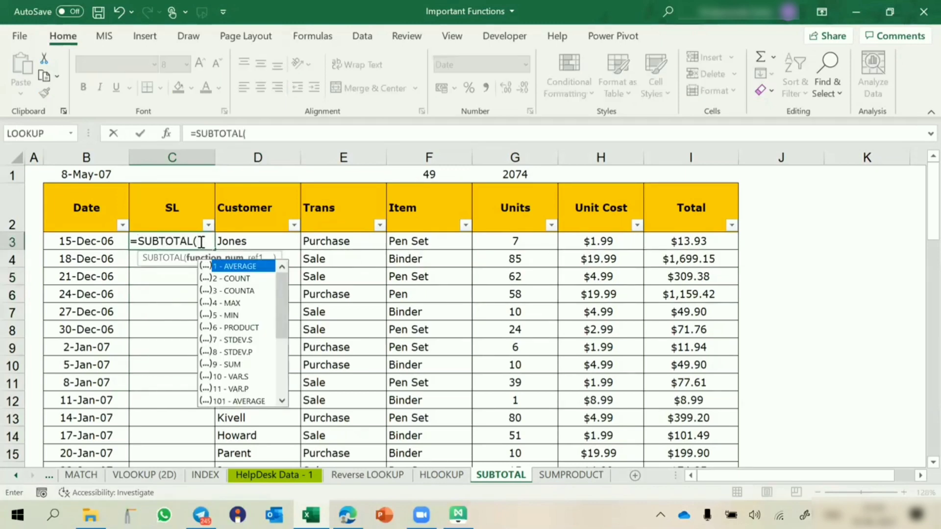
double_click(236, 291)
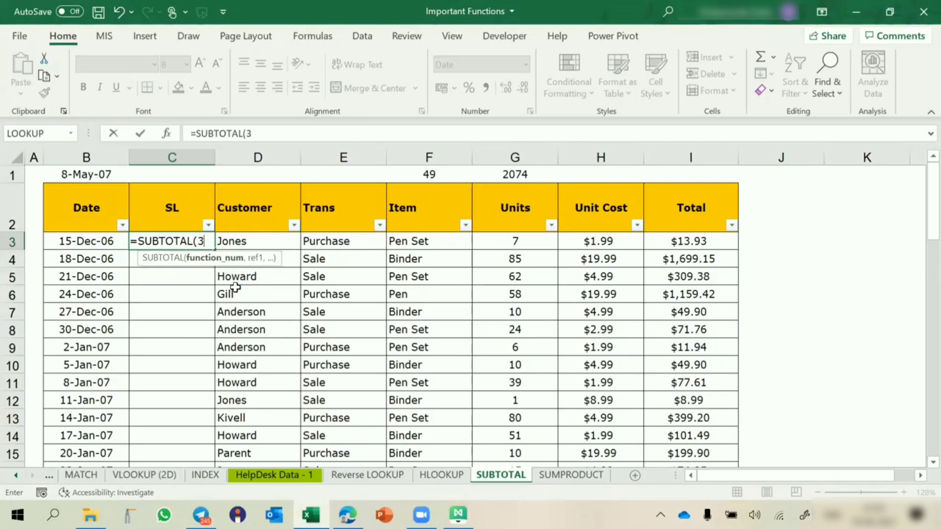
text(,)
click(277, 243)
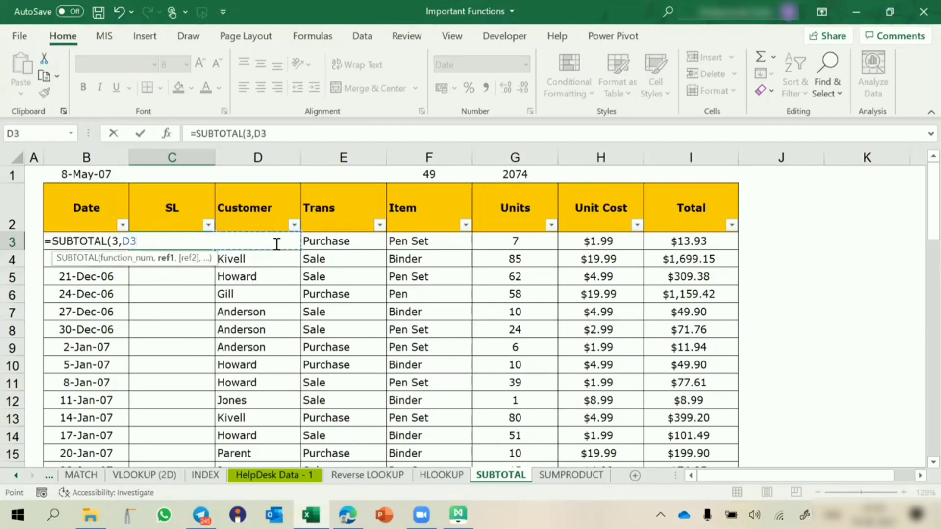
key(F8)
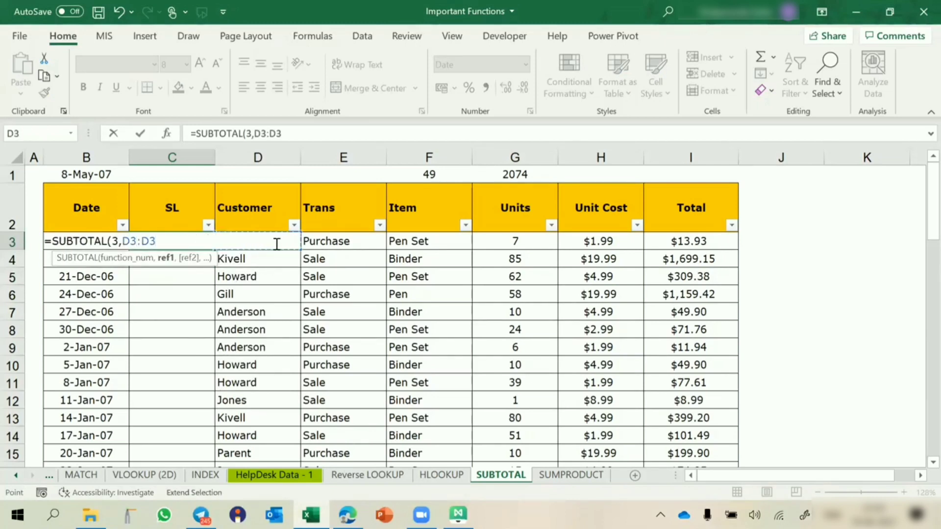
click(258, 132)
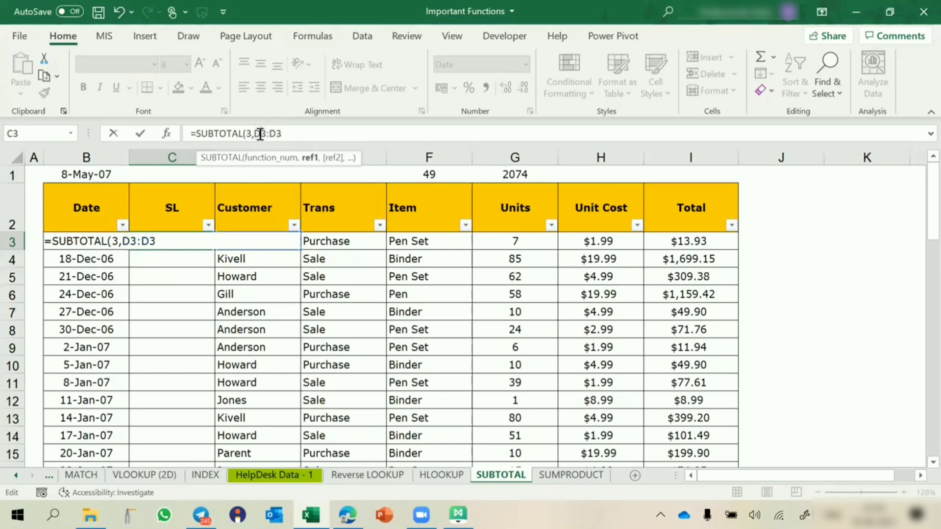
key(F4)
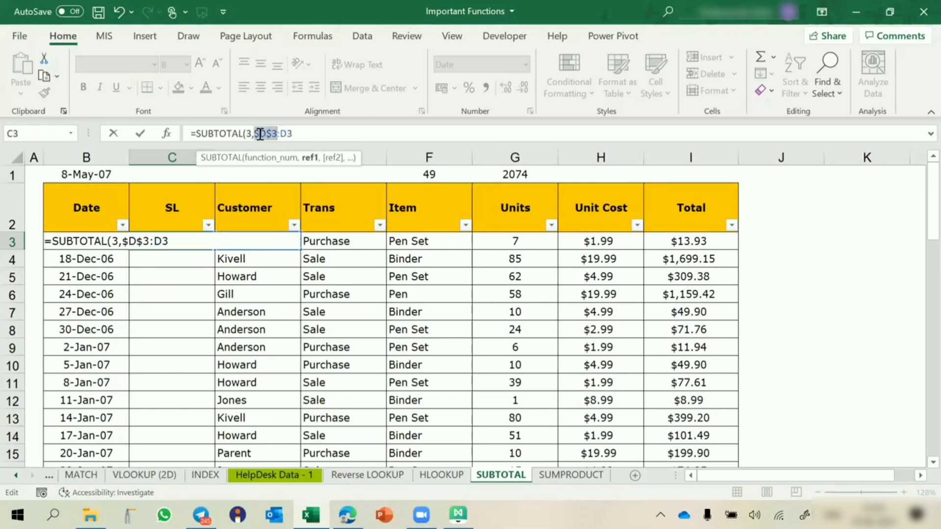
click(337, 130)
text())
key(Return)
Format C3 as a whole number with no decimals and fill it down column C.
click(182, 239)
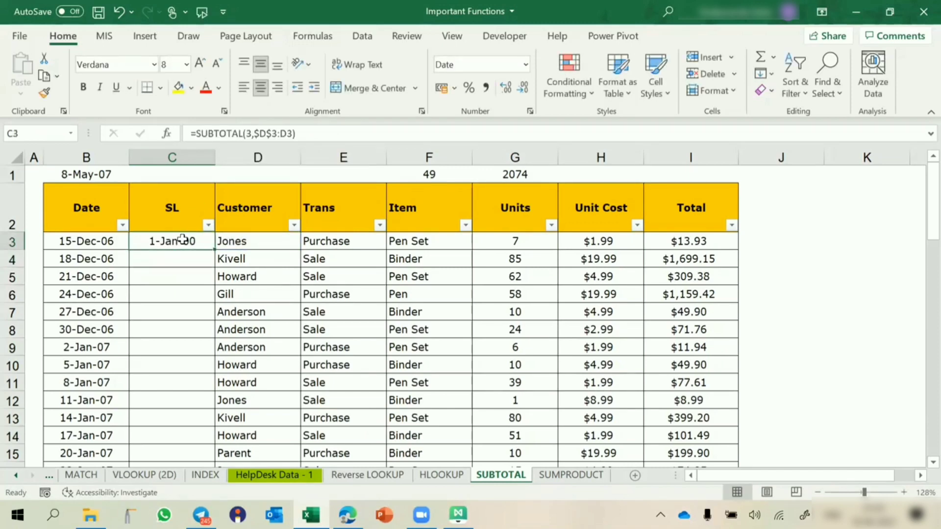
key(ctrl+shift+1)
click(522, 89)
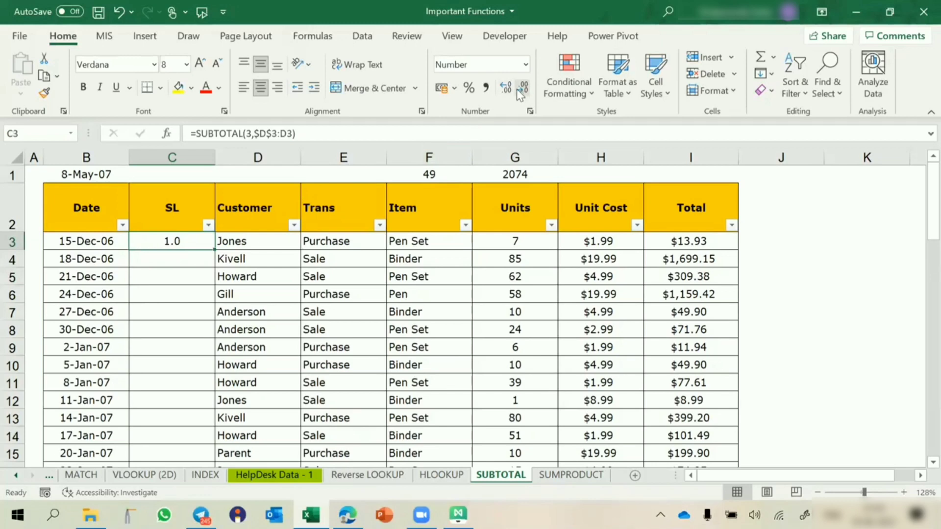
click(507, 87)
click(507, 88)
click(522, 90)
click(521, 89)
click(521, 90)
double_click(214, 249)
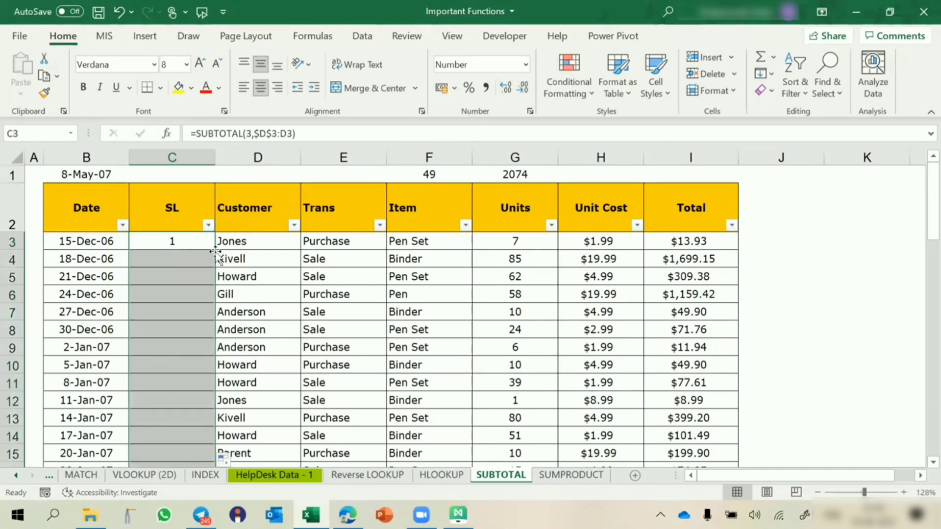
double_click(176, 329)
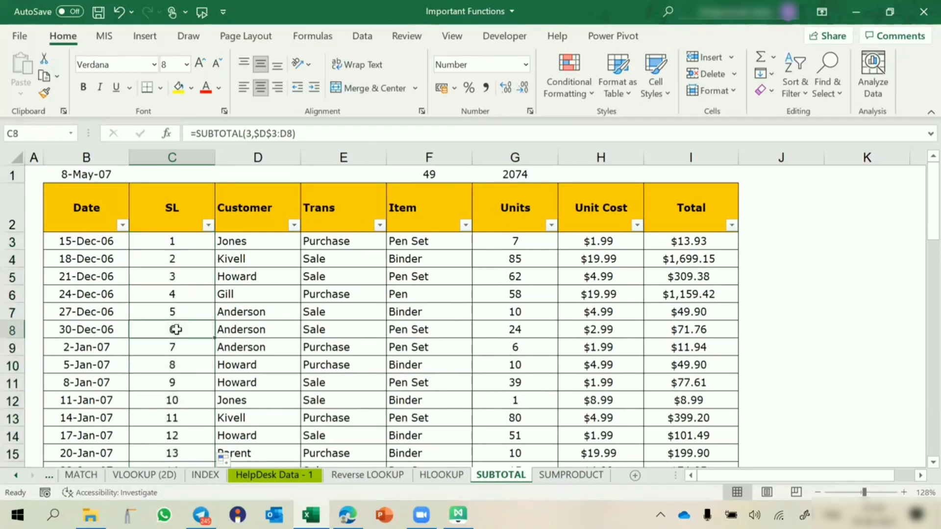
Filter the Trans column to Sale, then switch it to Purchase only.
key(Escape)
click(380, 225)
click(243, 342)
click(215, 369)
click(276, 479)
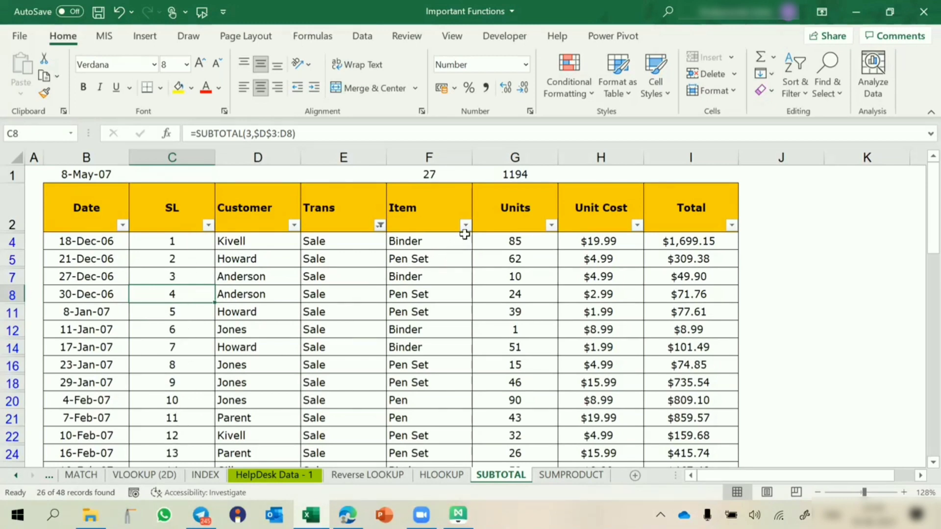
click(380, 225)
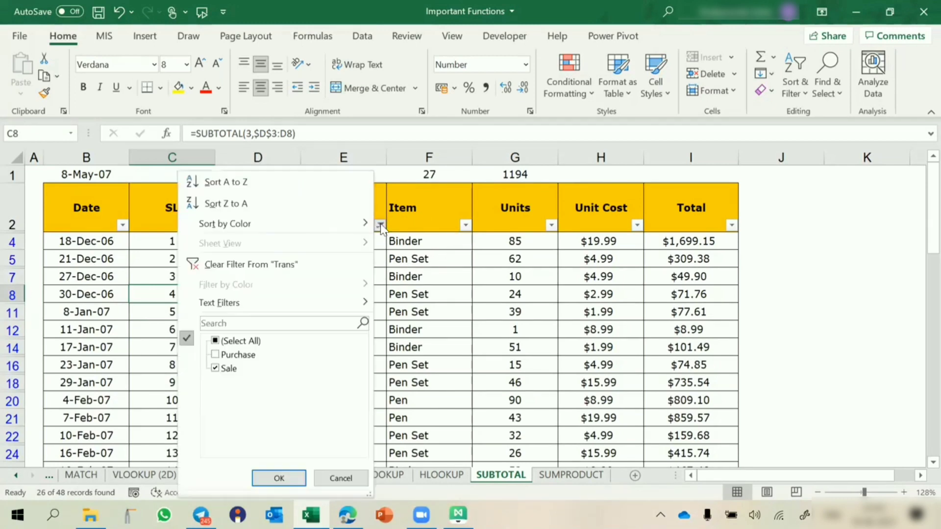
click(247, 356)
click(228, 370)
click(267, 476)
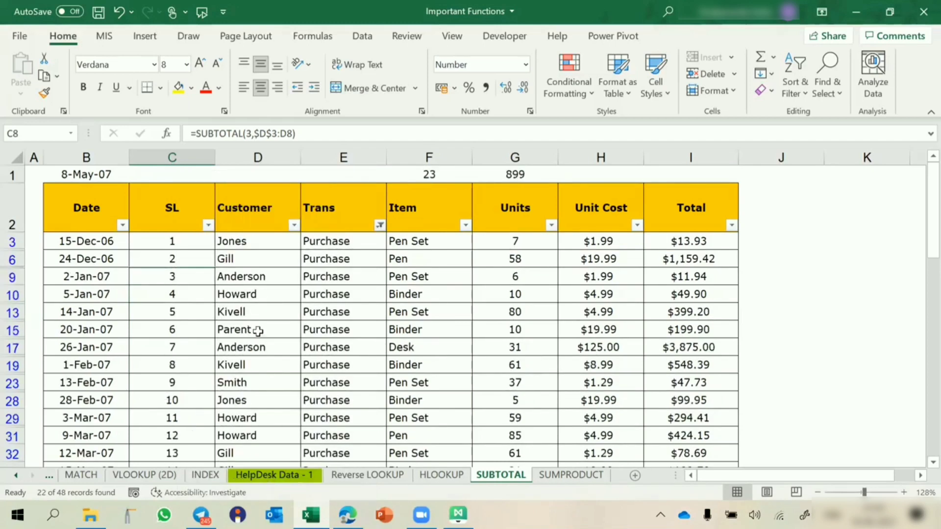
Filter the Item column to Pen Set so SL renumbers 1–10.
click(459, 226)
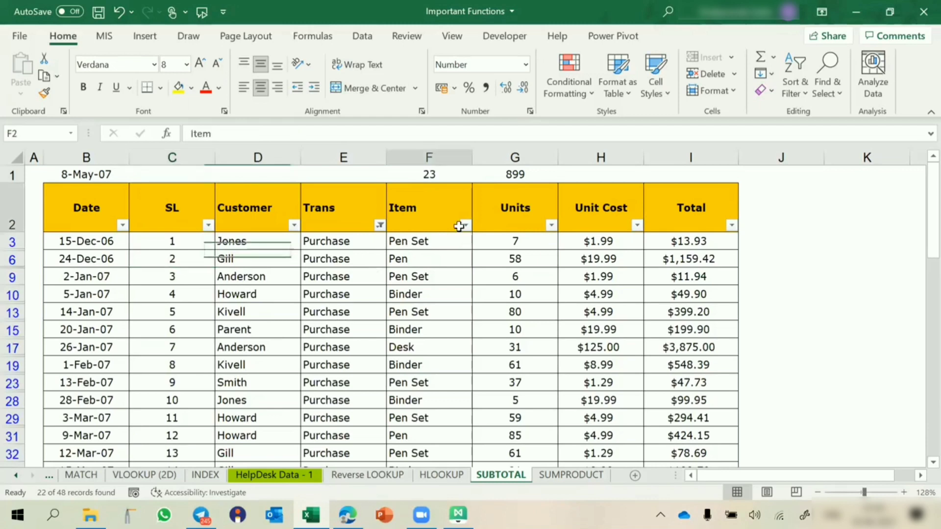
click(463, 225)
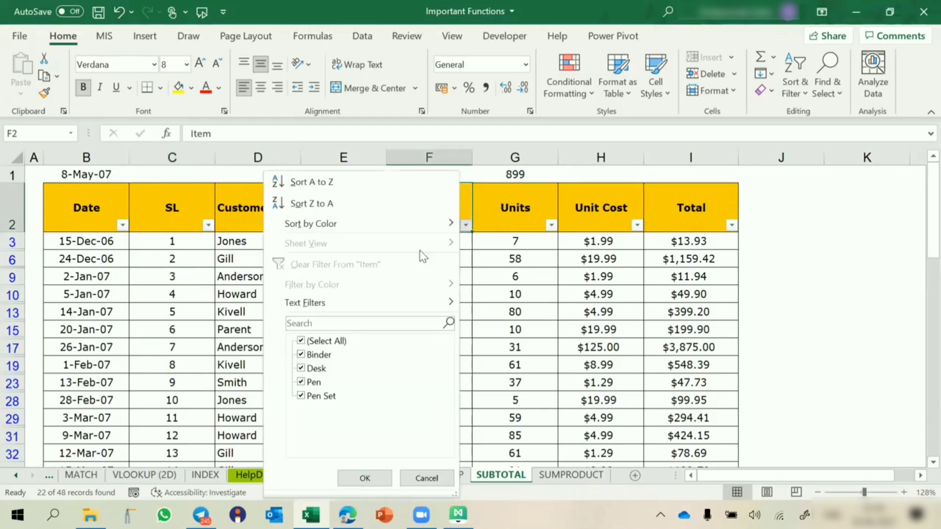
click(311, 345)
click(313, 395)
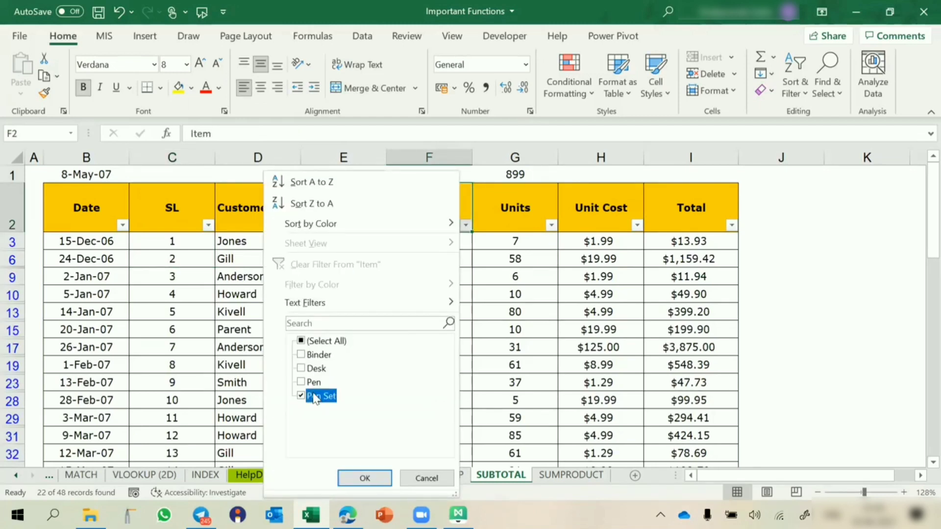
click(361, 478)
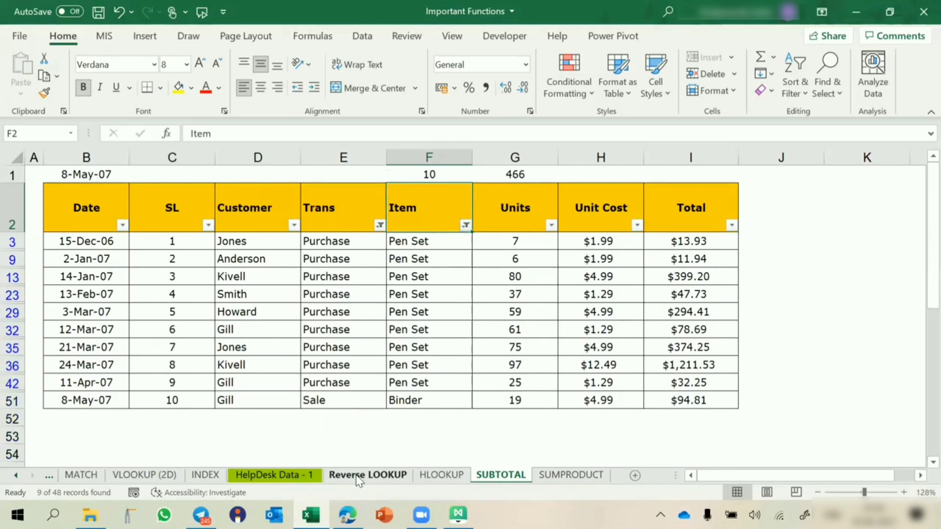
click(388, 329)
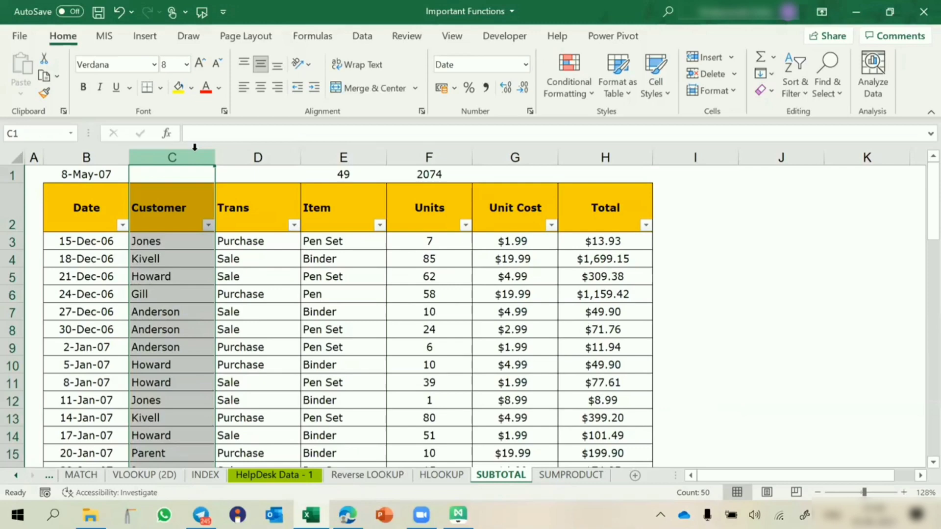
Scroll down to the Items A–E table with Quantity and Unit Price below the sales data.
click(257, 242)
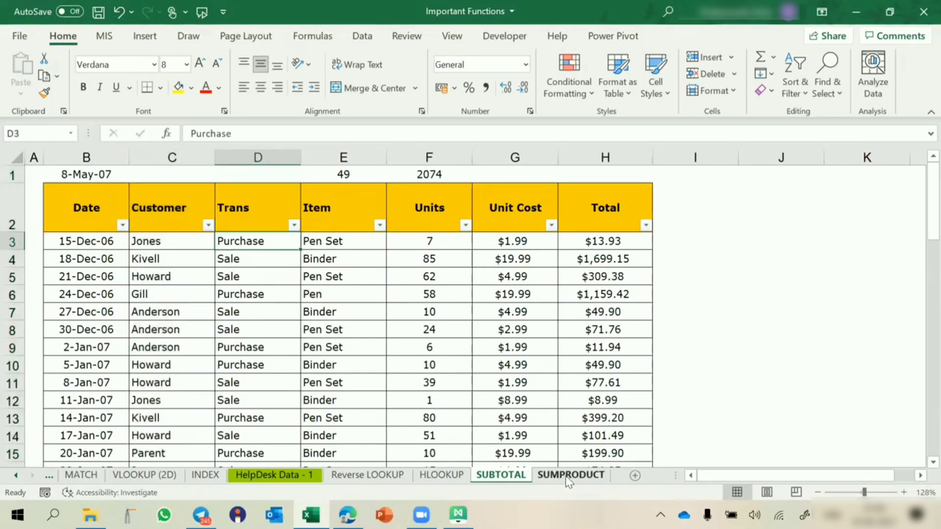
scroll(600, 425, down, 14)
scroll(600, 424, down, 3)
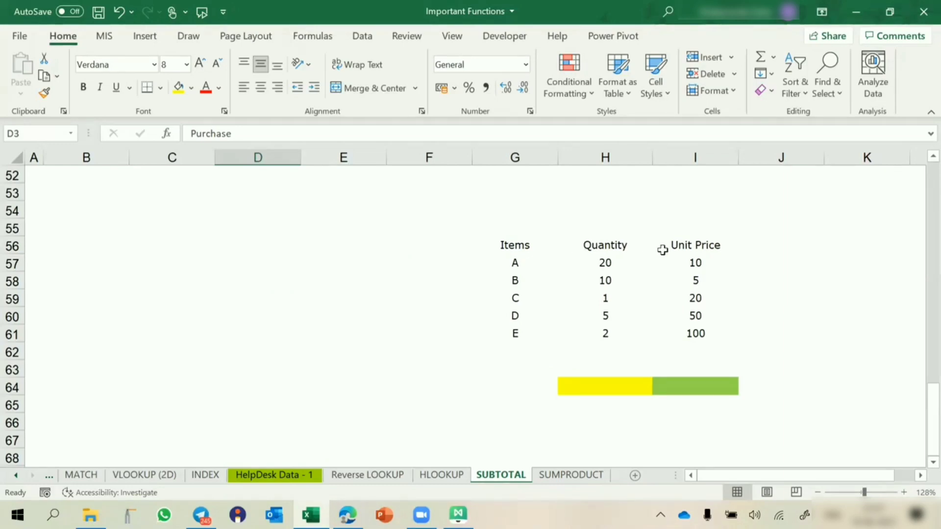
Enter =H57*I57 in J57, giving 200 from quantity 20 and unit price 10.
click(758, 267)
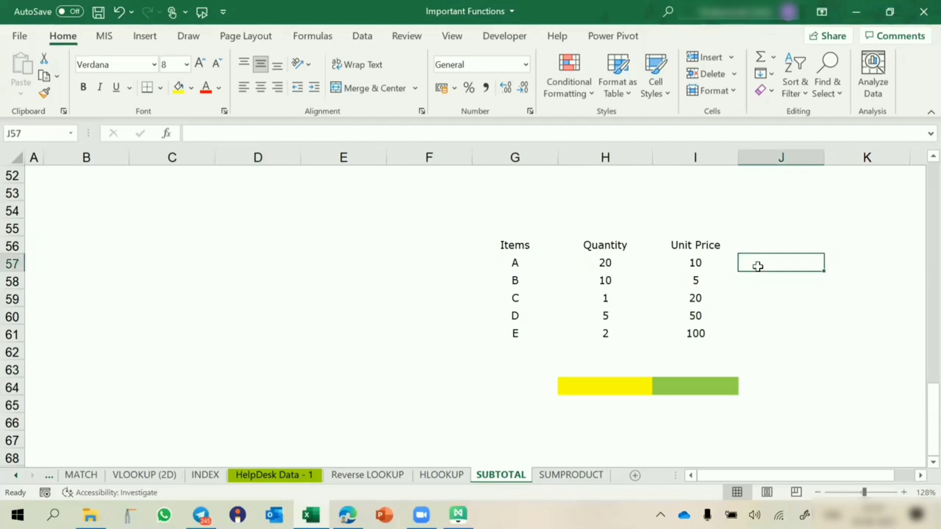
text(=)
key(Left)
key(Left)
key(Left)
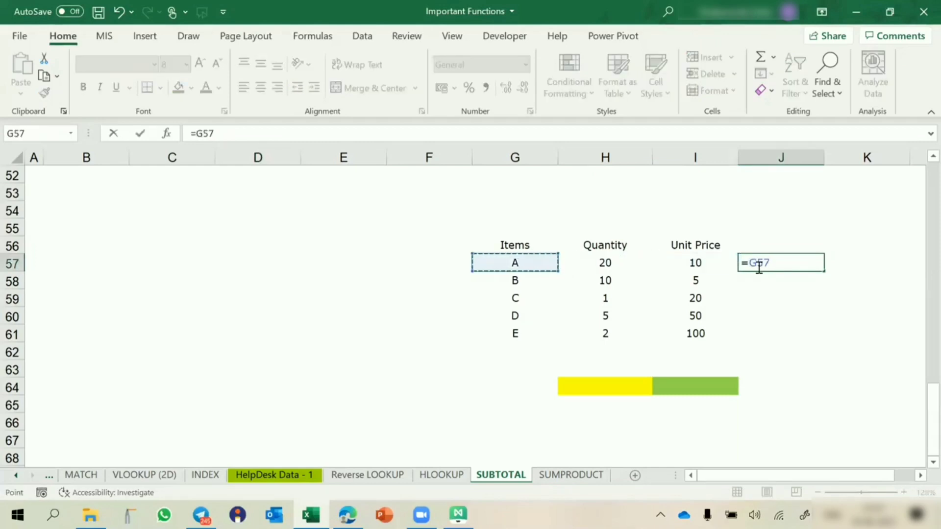
text(*)
key(Left)
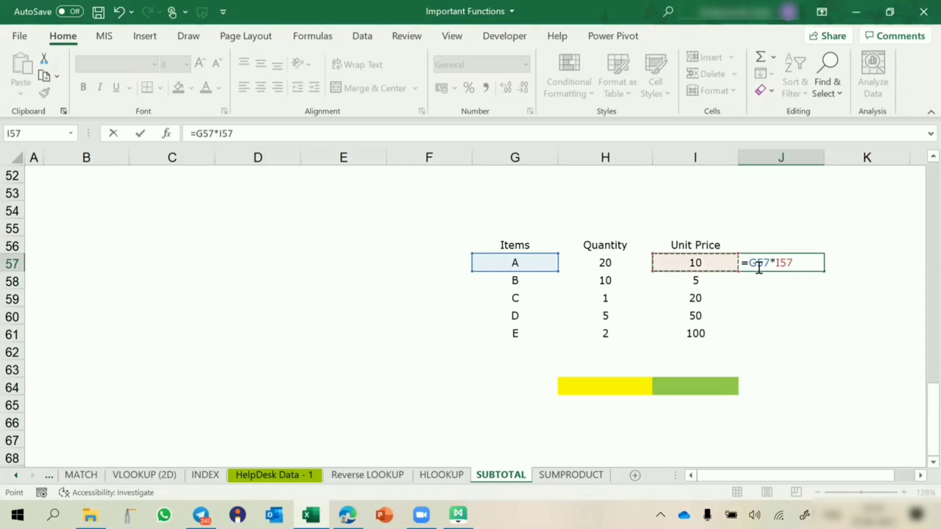
click(759, 267)
key(Escape)
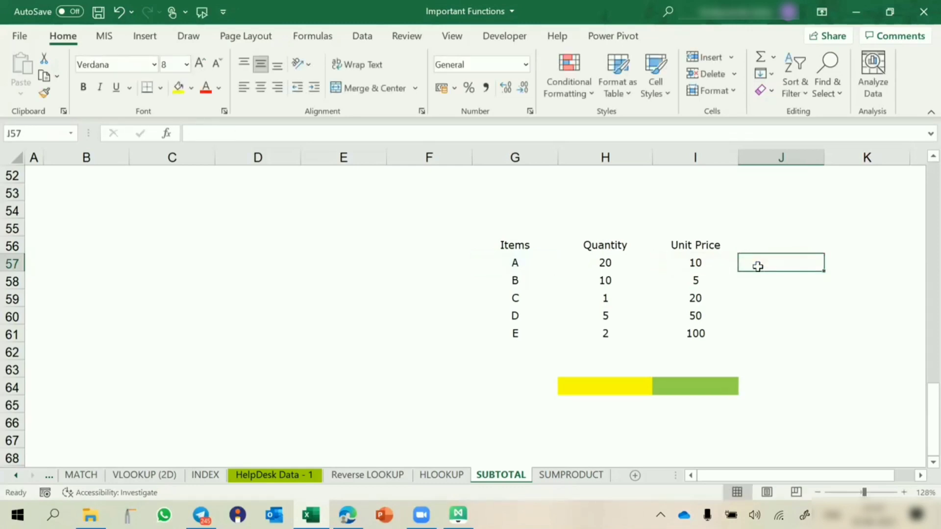
text(=)
key(Left)
key(Left)
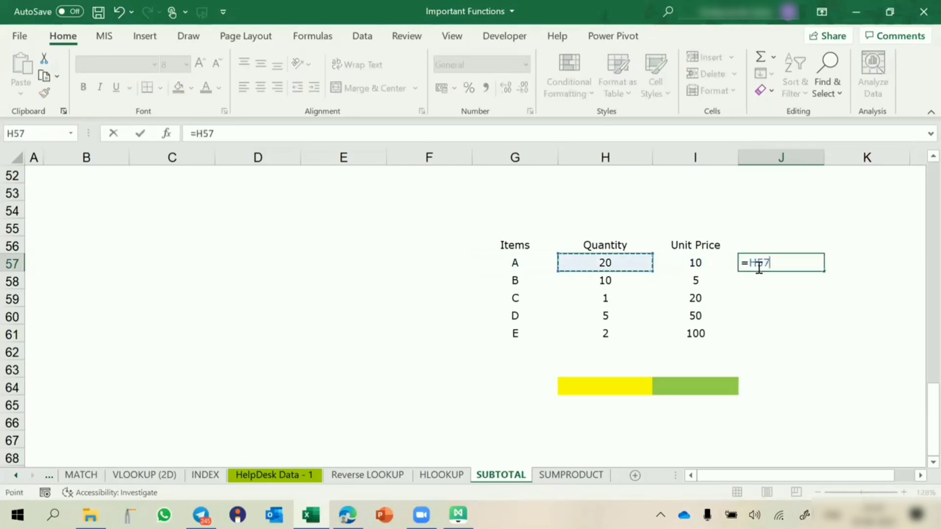
text(*)
key(Left)
key(Return)
click(780, 263)
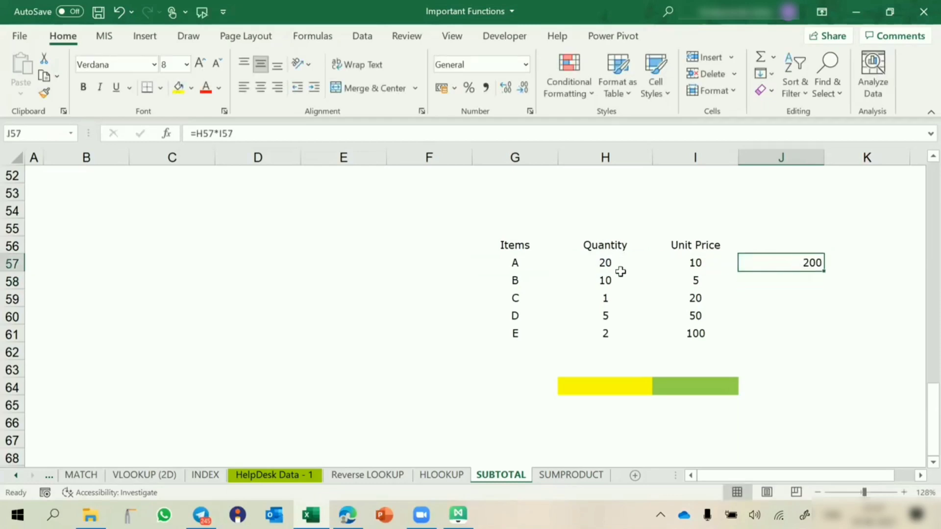
click(606, 262)
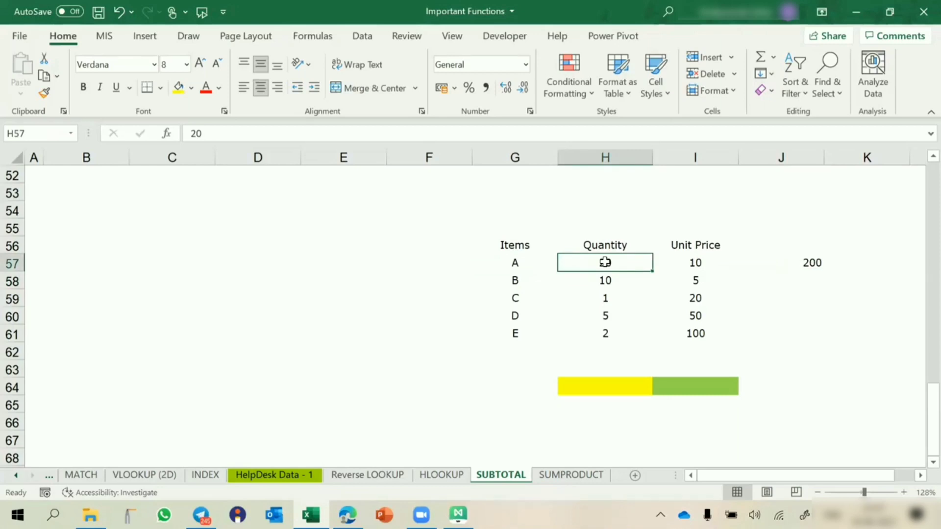
click(692, 260)
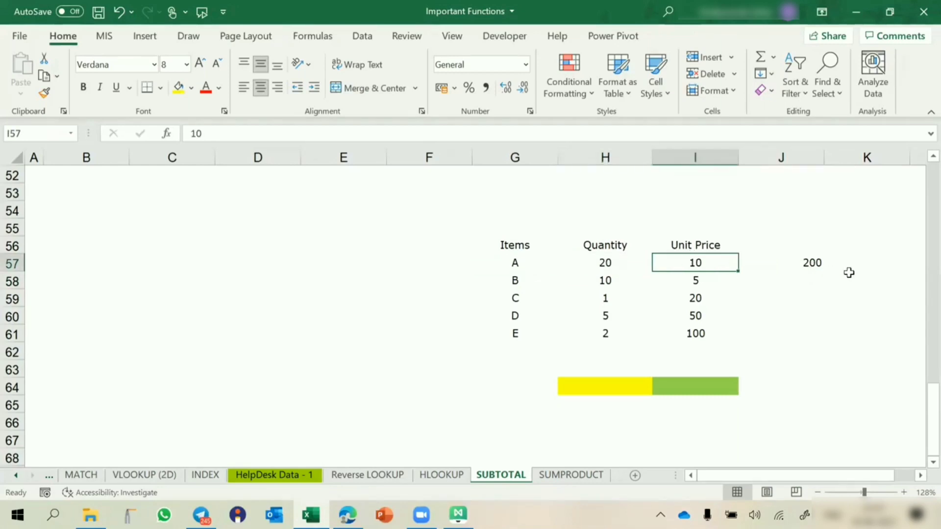
Fill the product formula down to J61 and AutoSum them in J62 for 720.
click(822, 264)
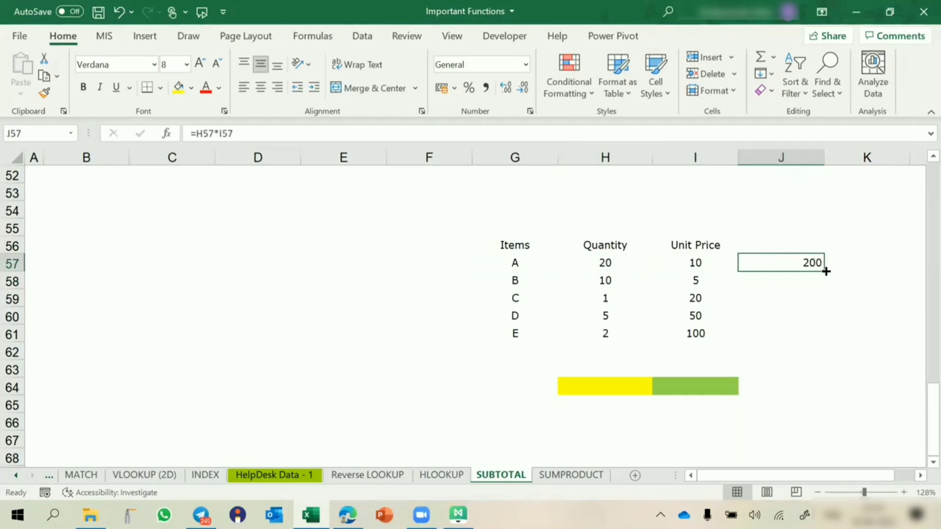
drag(824, 270, 833, 346)
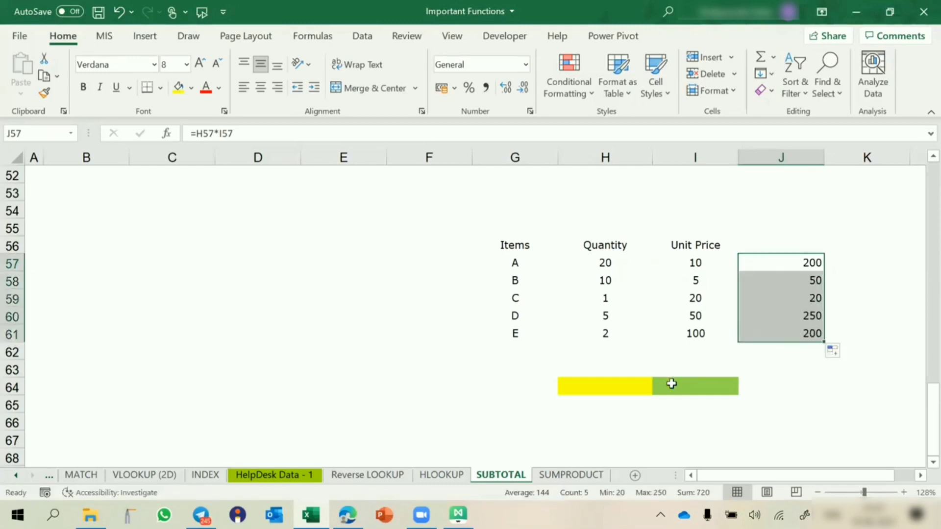
click(792, 351)
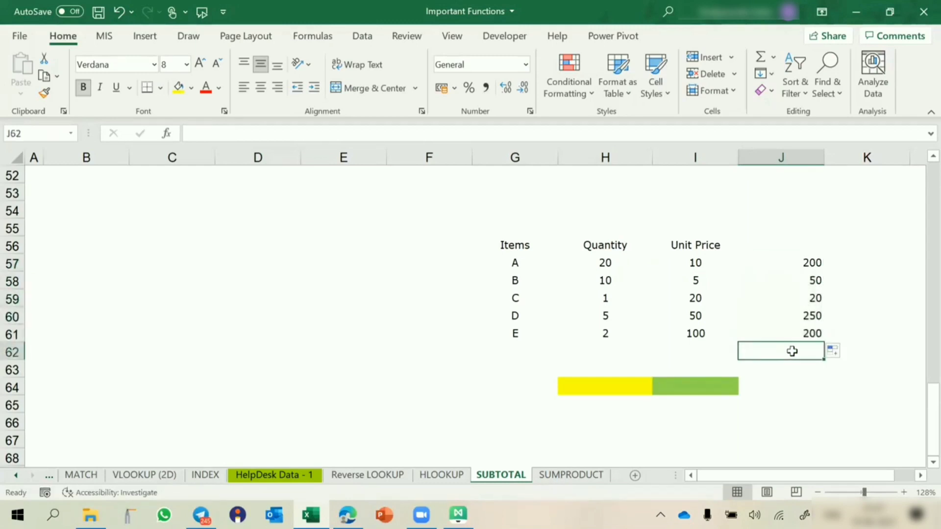
key(alt+equal)
key(Return)
click(793, 351)
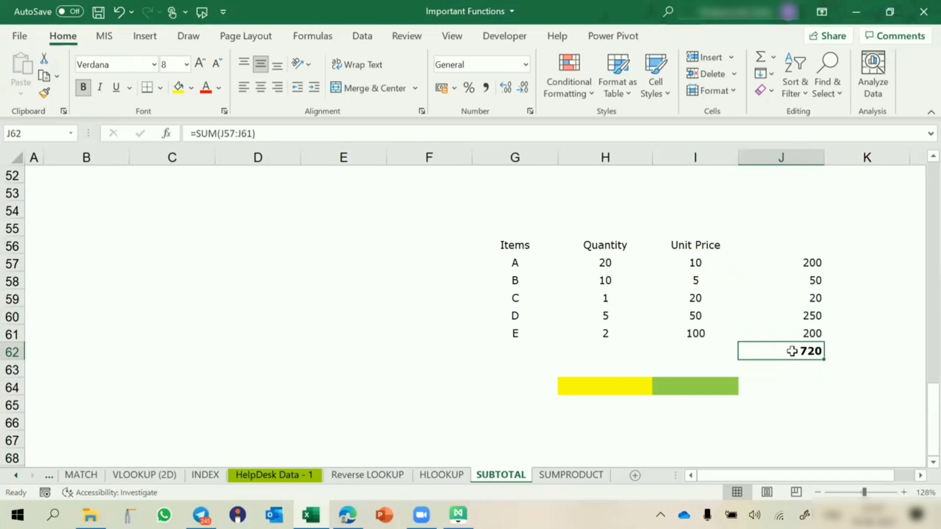
Enter =SUMPRODUCT(H57:H61,I57:I61) in yellow cell H64, returning 720.
click(640, 391)
text(=)
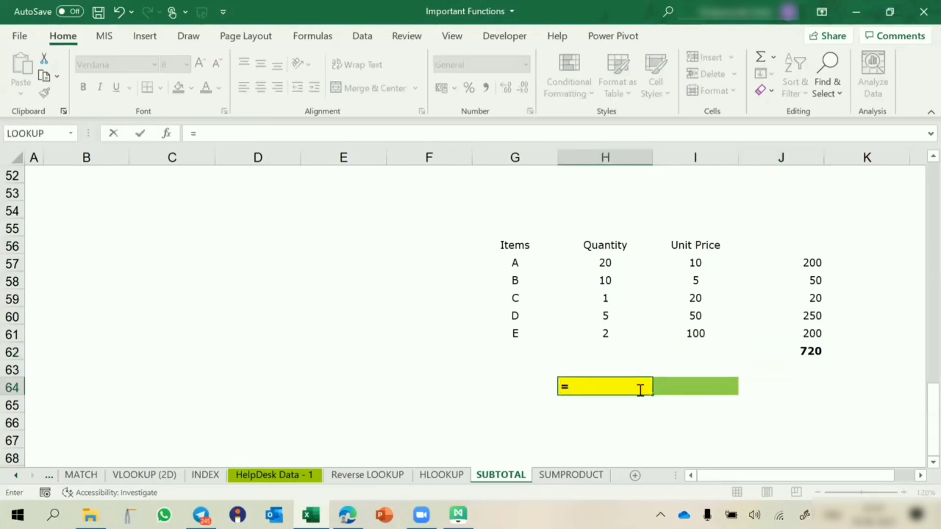
text(SUMPR)
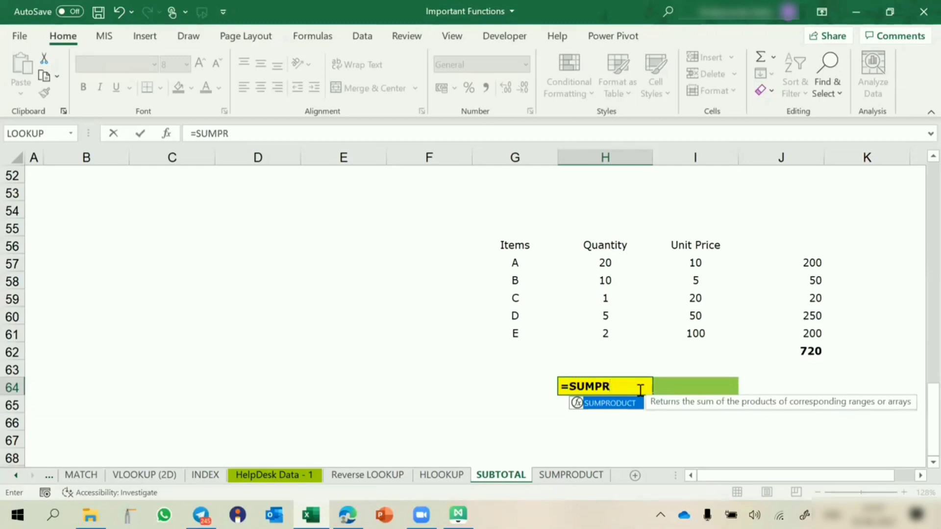
key(Tab)
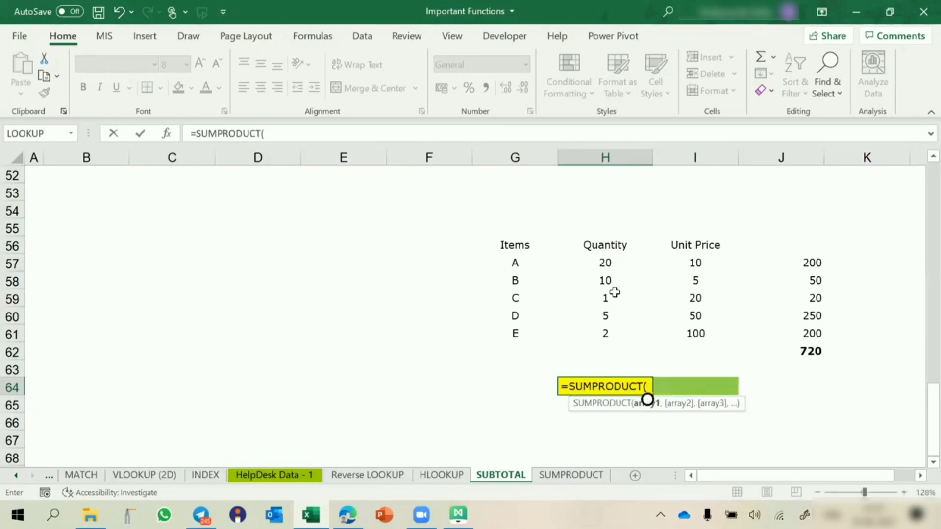
drag(605, 259, 607, 328)
text(,)
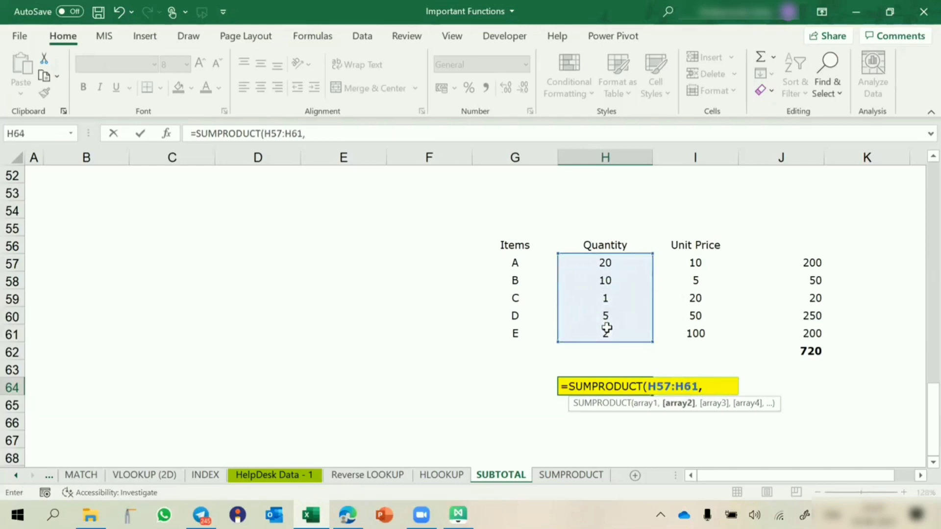
drag(685, 263, 690, 332)
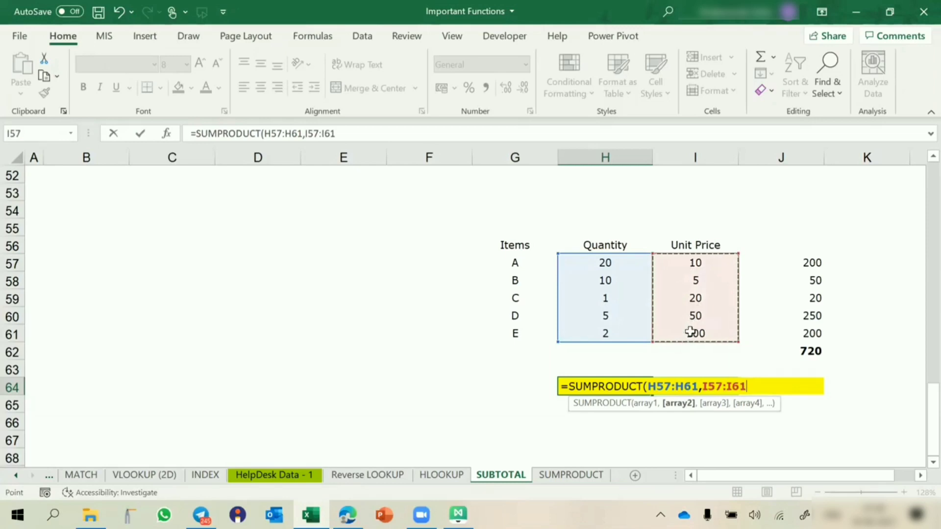
text())
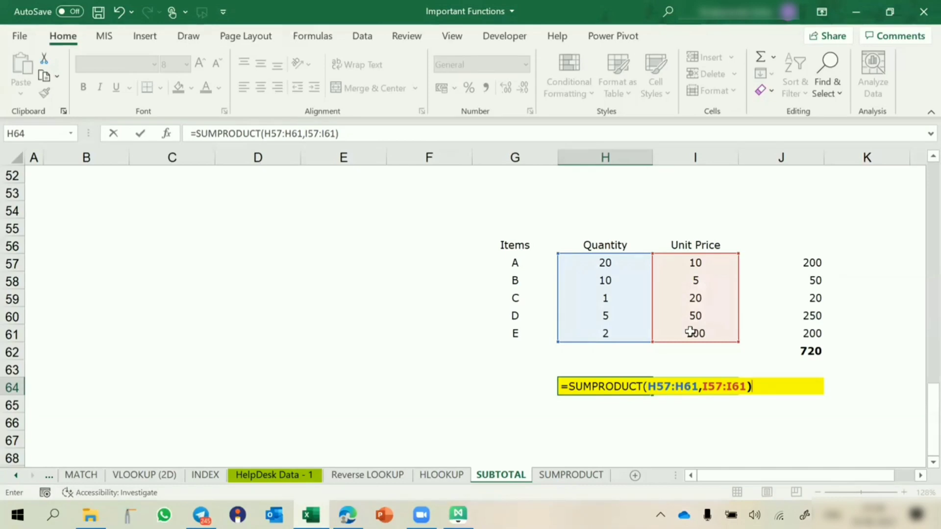
key(Return)
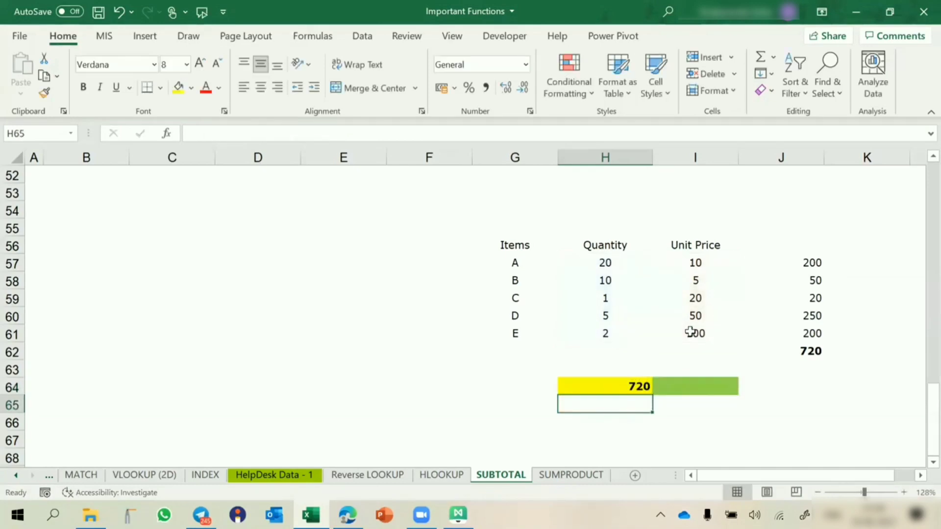
key(Up)
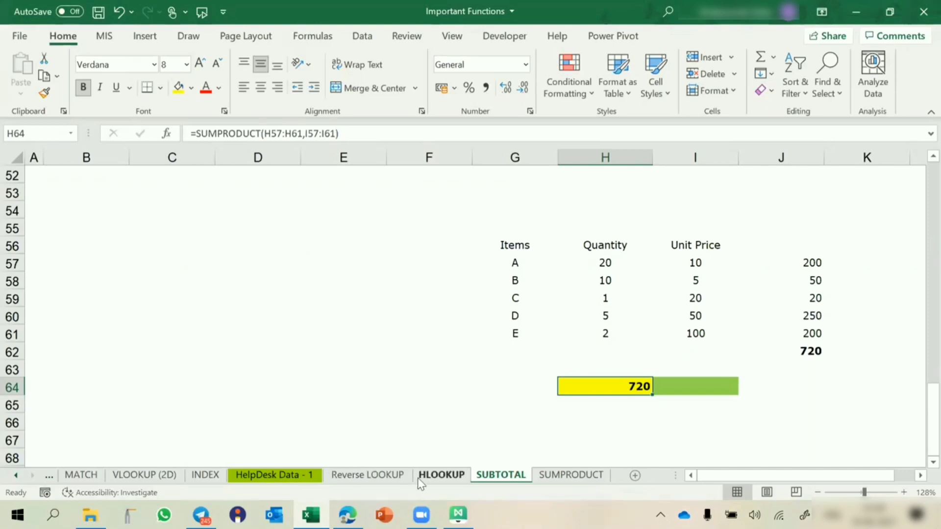
On the HLOOKUP sheet, enter 4 in E7 and 2 in F7.
click(439, 477)
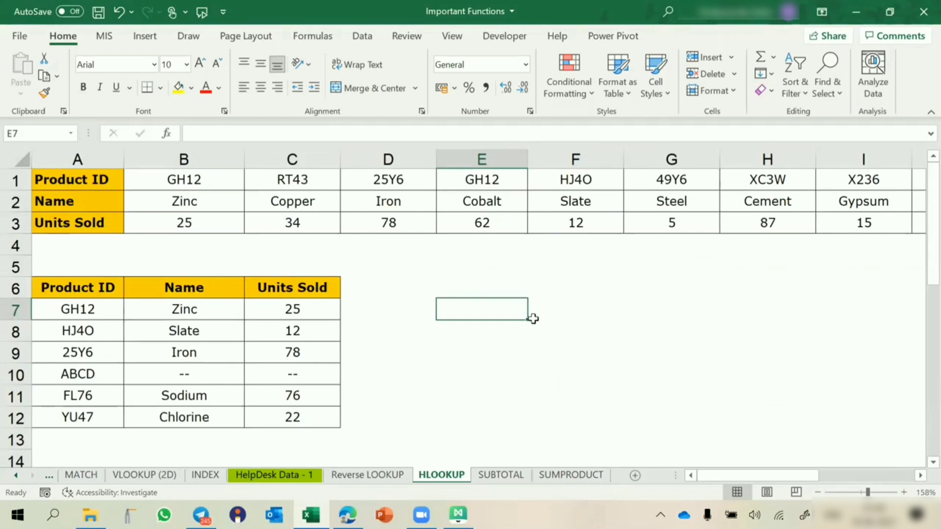
key(F2)
text(2)
key(Tab)
text(0)
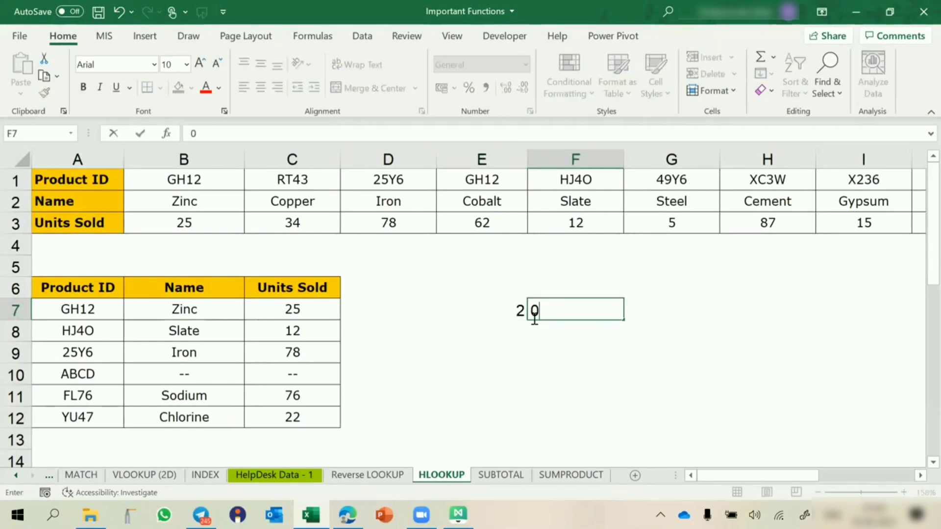
key(BackSpace)
key(Escape)
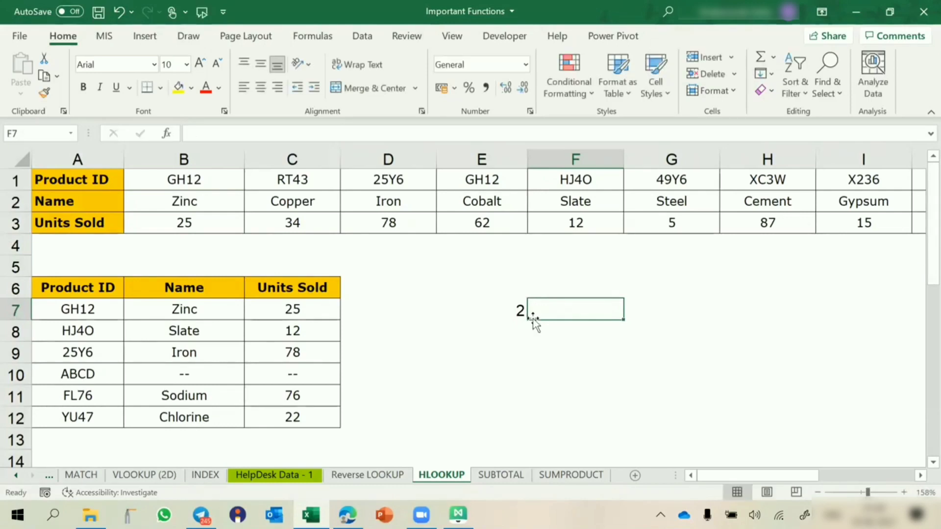
key(Left)
text(4)
key(Tab)
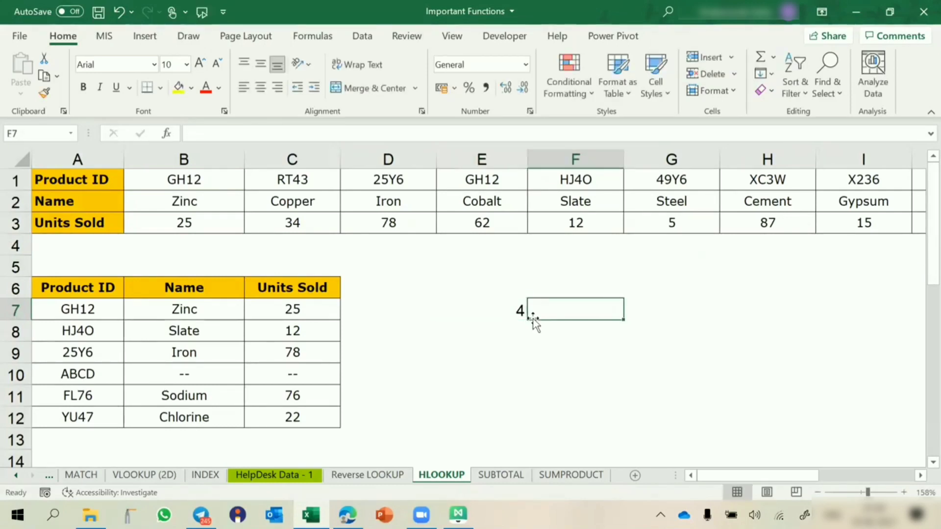
text(2)
key(Tab)
Put =E7/F7 in G7, then change F7 to 0 so G7 shows #DIV/0!
text(=)
key(Left)
key(Left)
text(/)
key(Left)
key(Return)
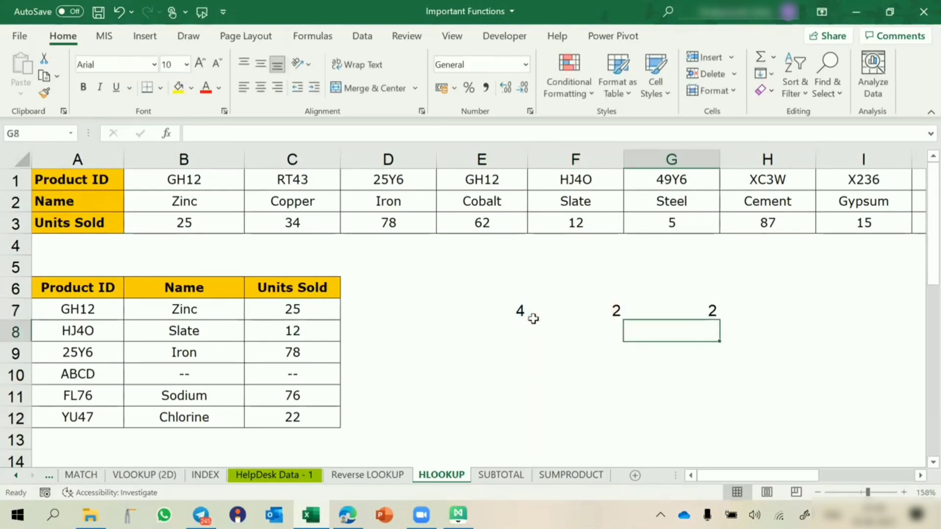
click(572, 309)
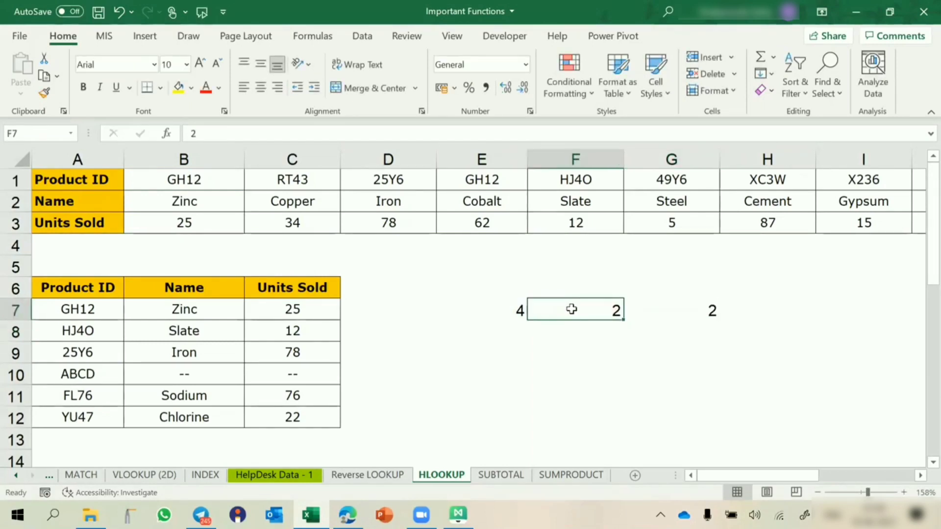
text(0)
key(Return)
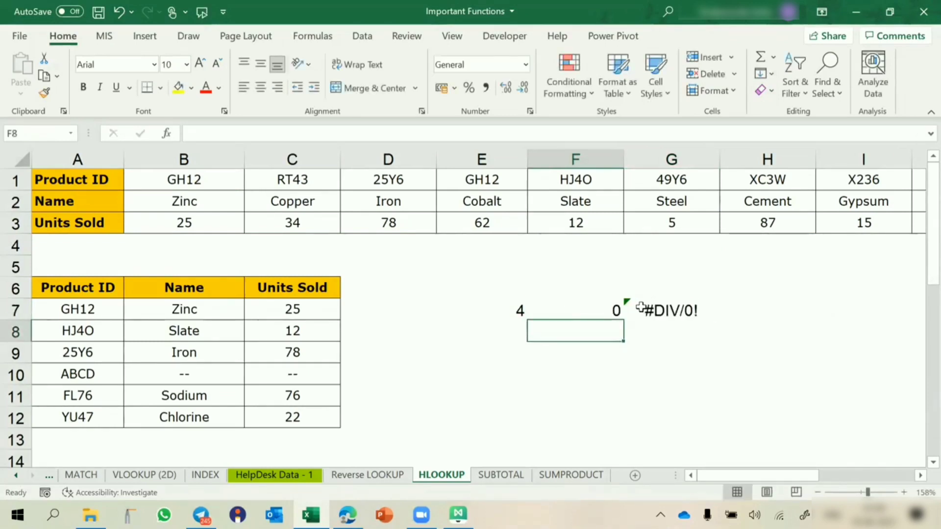
Wrap G7's division formula as =IFERROR(E7/F7,"ERROR!").
double_click(642, 309)
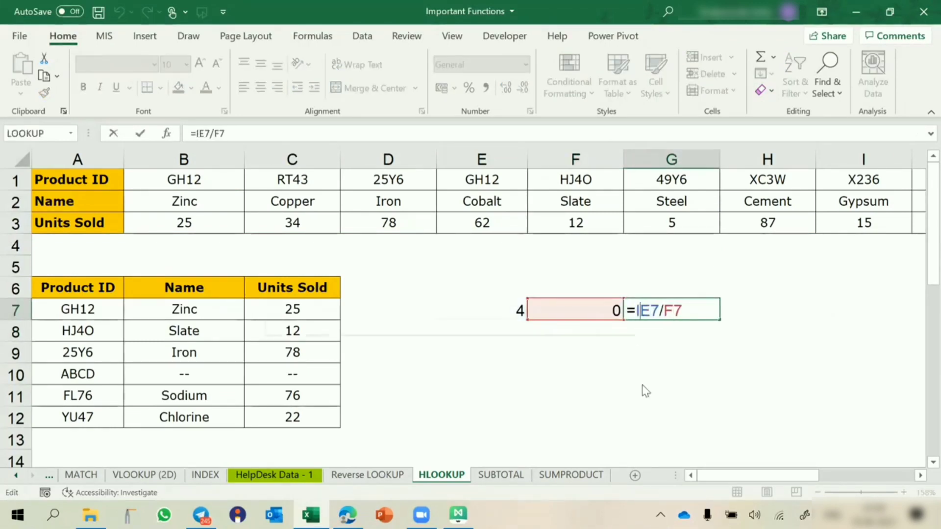
text(IFERROR()
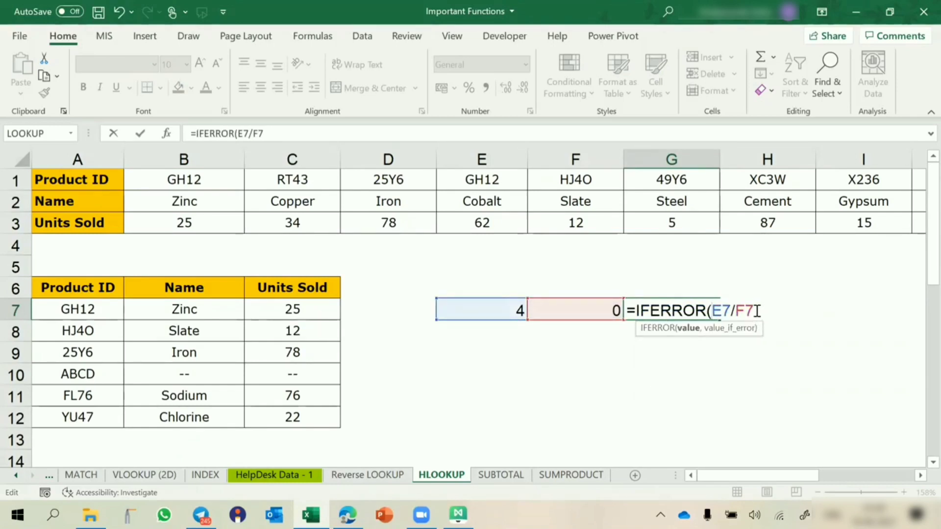
click(757, 311)
text(,")
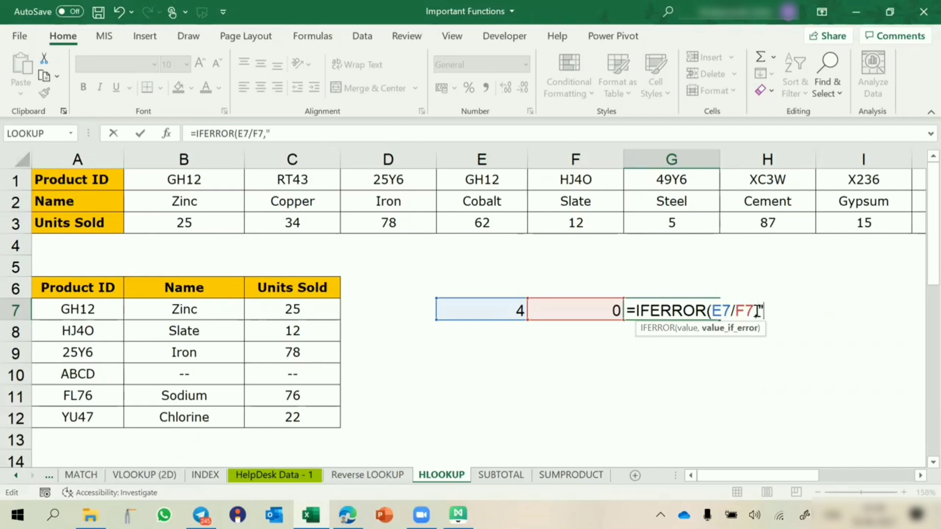
text(ERROR!)
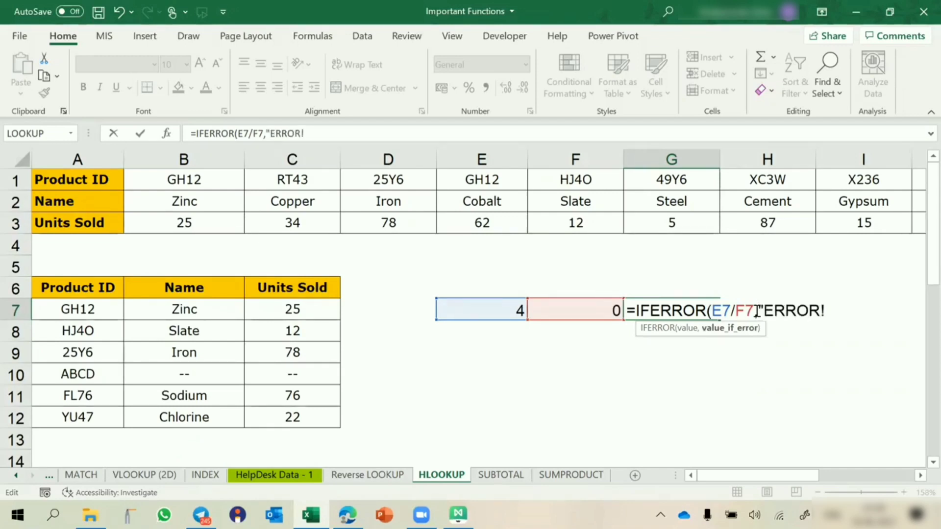
text("))
key(Return)
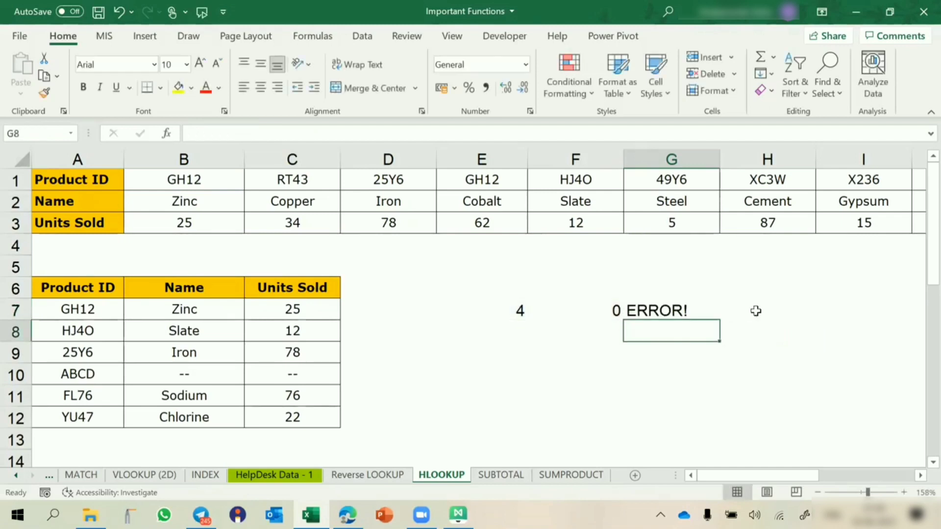
Test the formula by setting F7 to 2, then back to 0 so ERROR! appears.
click(689, 310)
click(610, 314)
text(2)
key(Return)
click(607, 312)
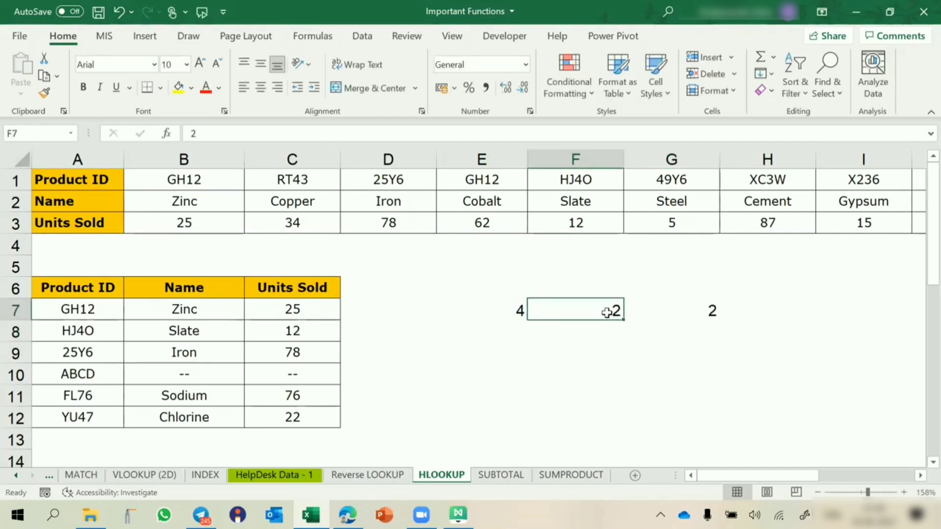
text(0)
key(Return)
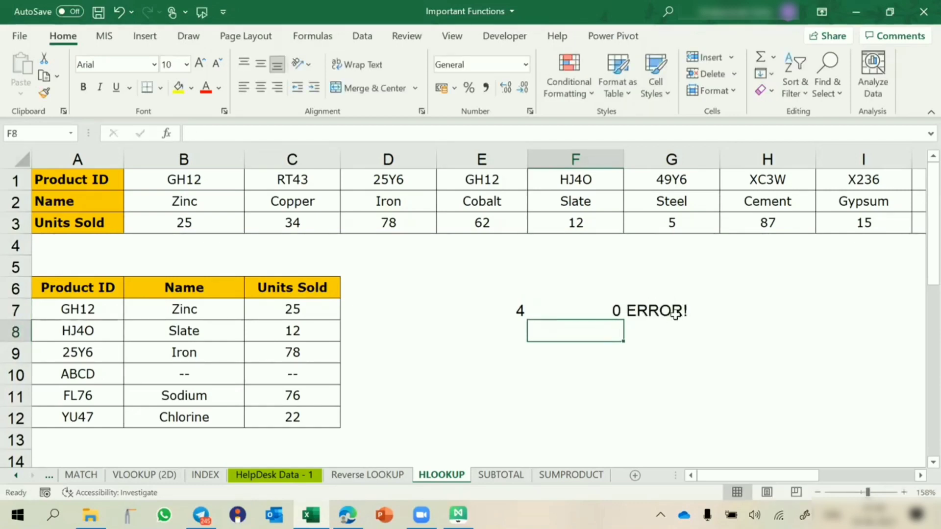
Centre the ERROR! result in G7 and save the workbook.
click(677, 310)
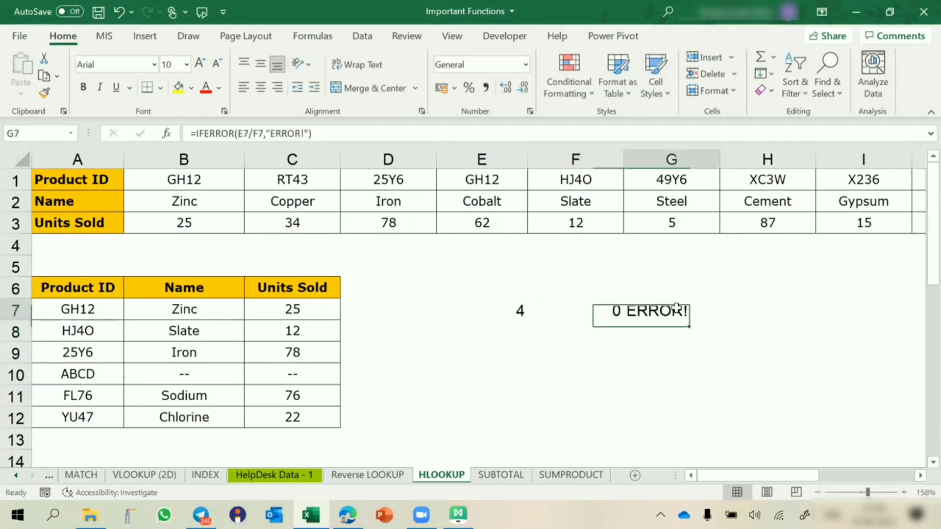
click(260, 89)
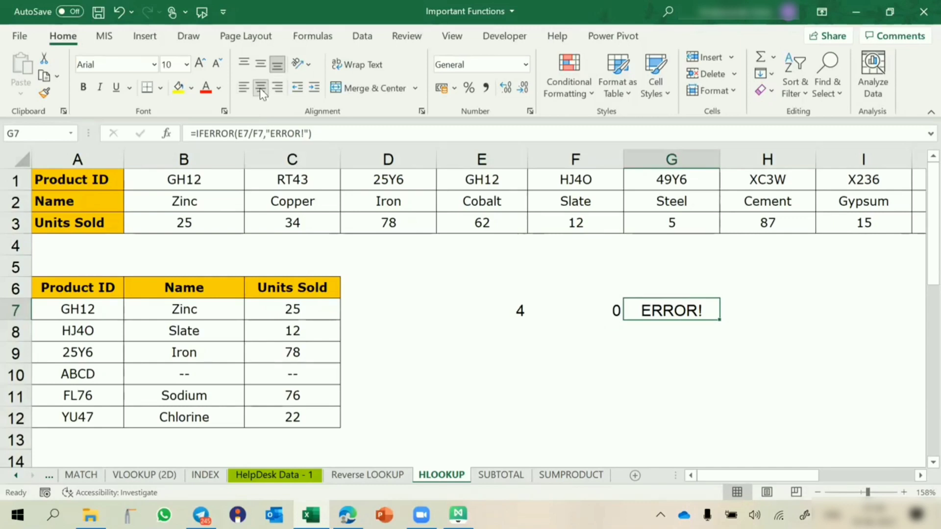
key(ctrl+s)
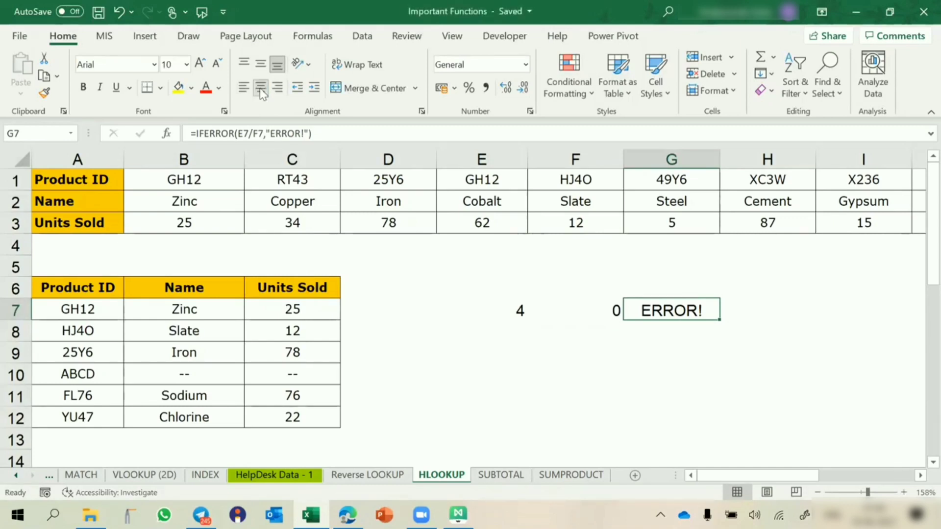